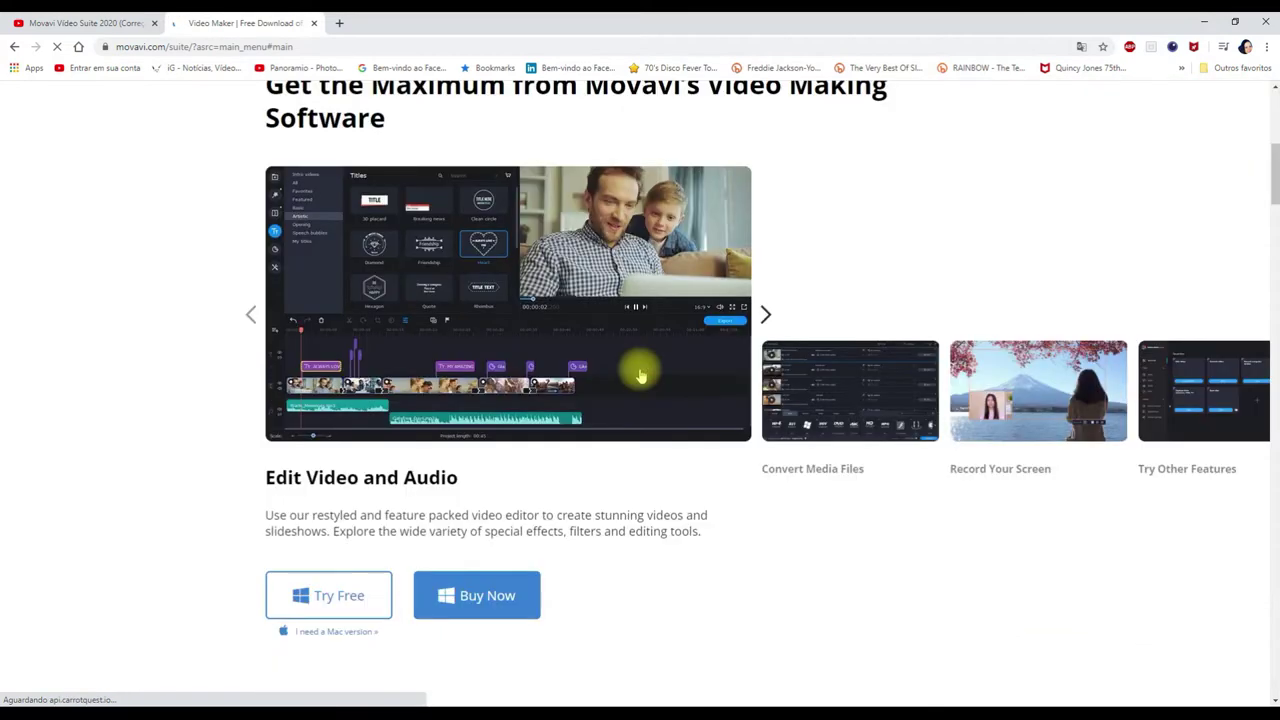
# - Look over the top of the Movavi Video Suite page and open the Movavi promotion link in the YouTube video's description
pyautogui.scroll(5, 630, 374)
pyautogui.scroll(4, 478, 310)
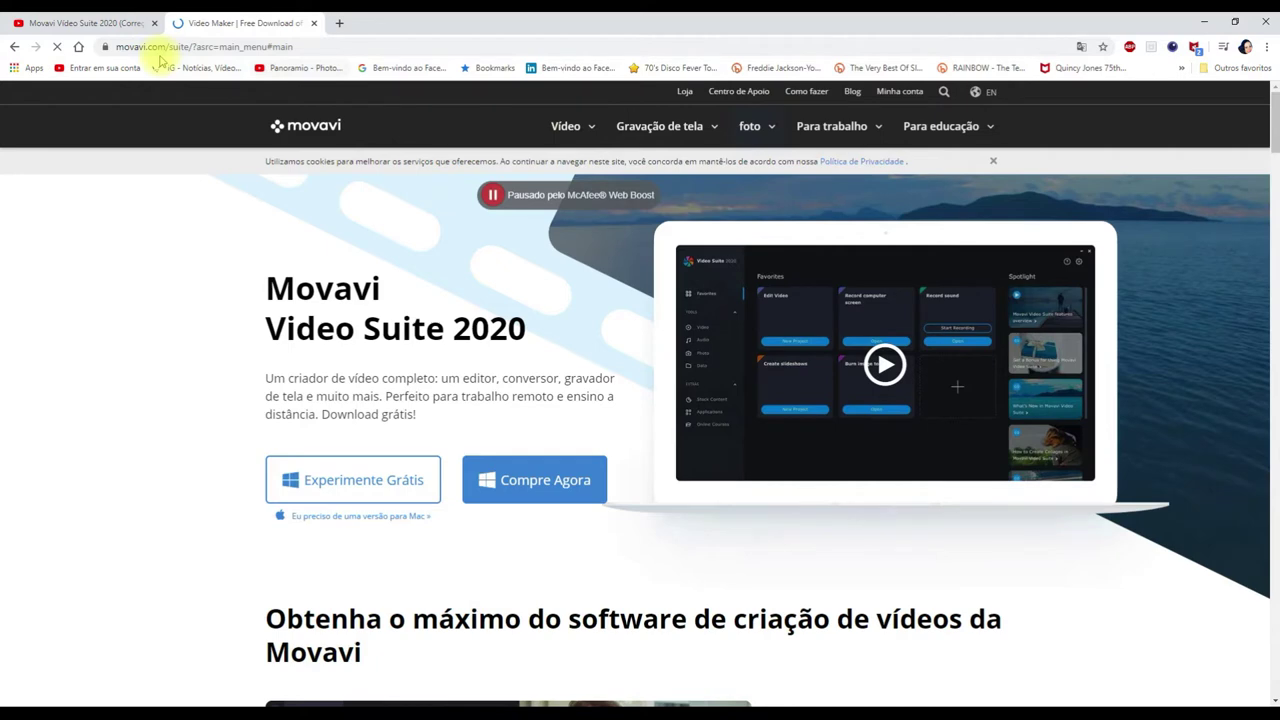
pyautogui.click(92, 22)
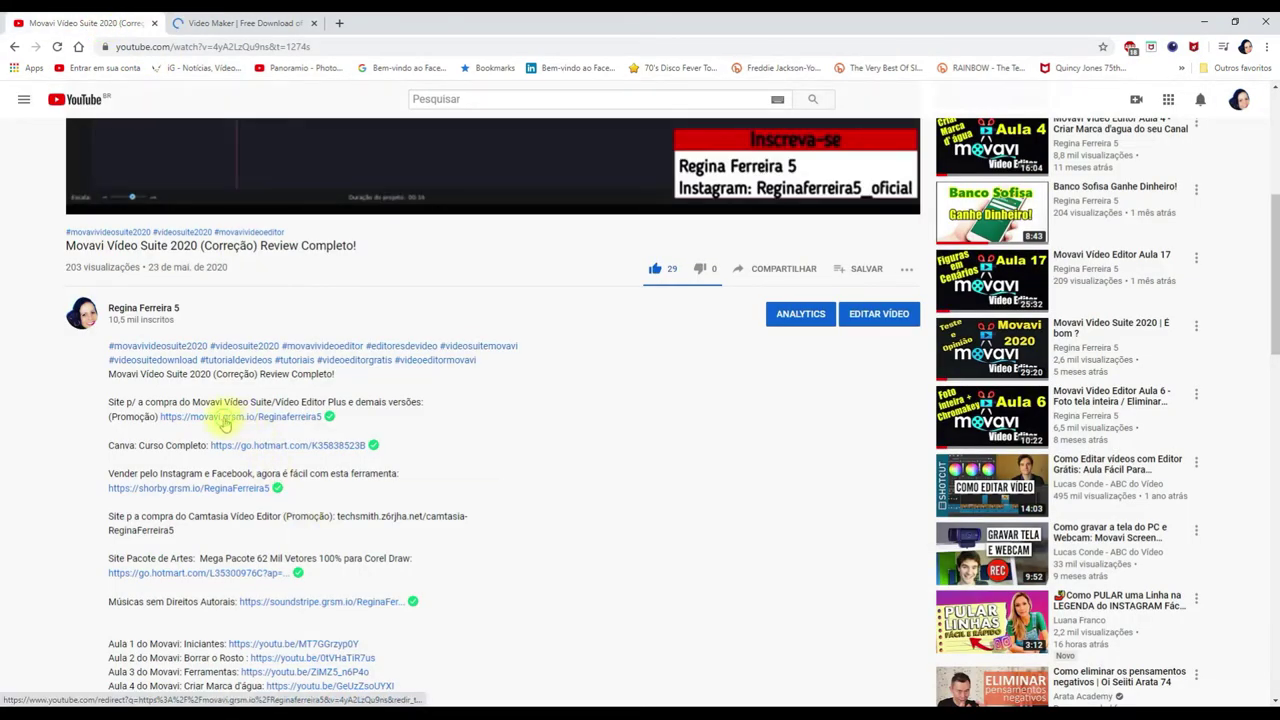
pyautogui.click(224, 418)
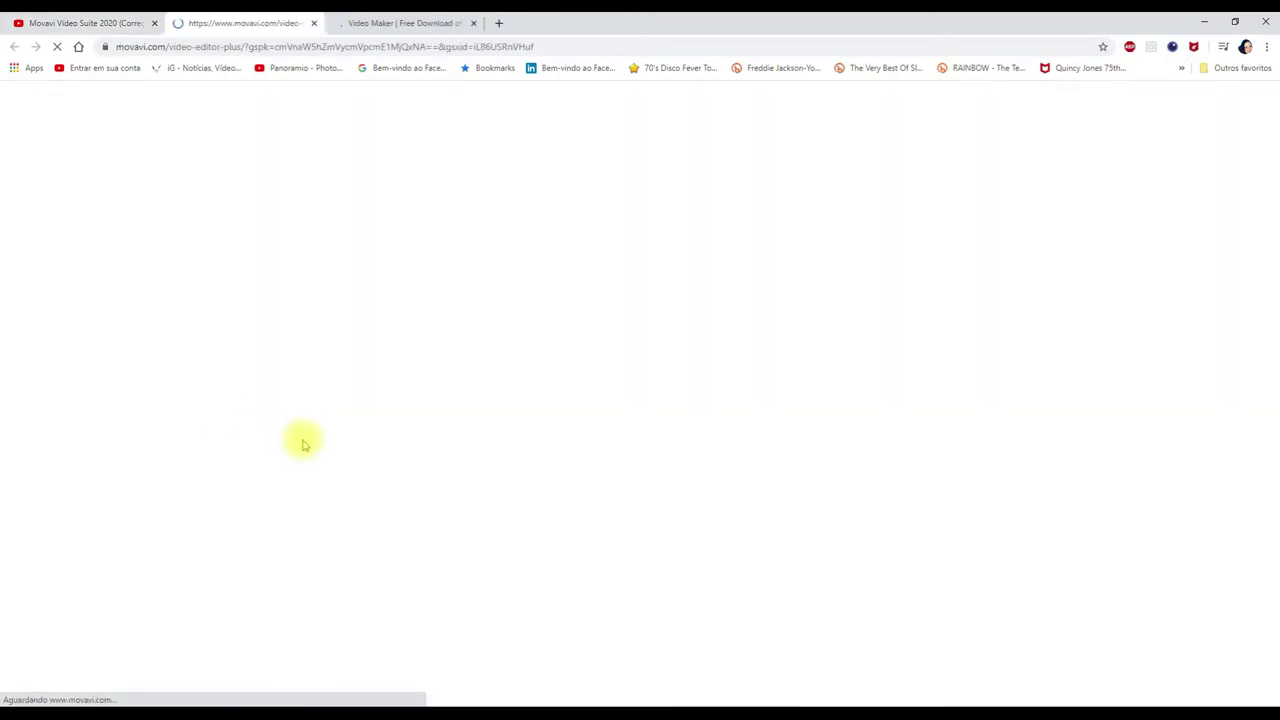
# - Return to the Movavi Video Suite 2020 page and open its Vídeo product list
pyautogui.click(388, 22)
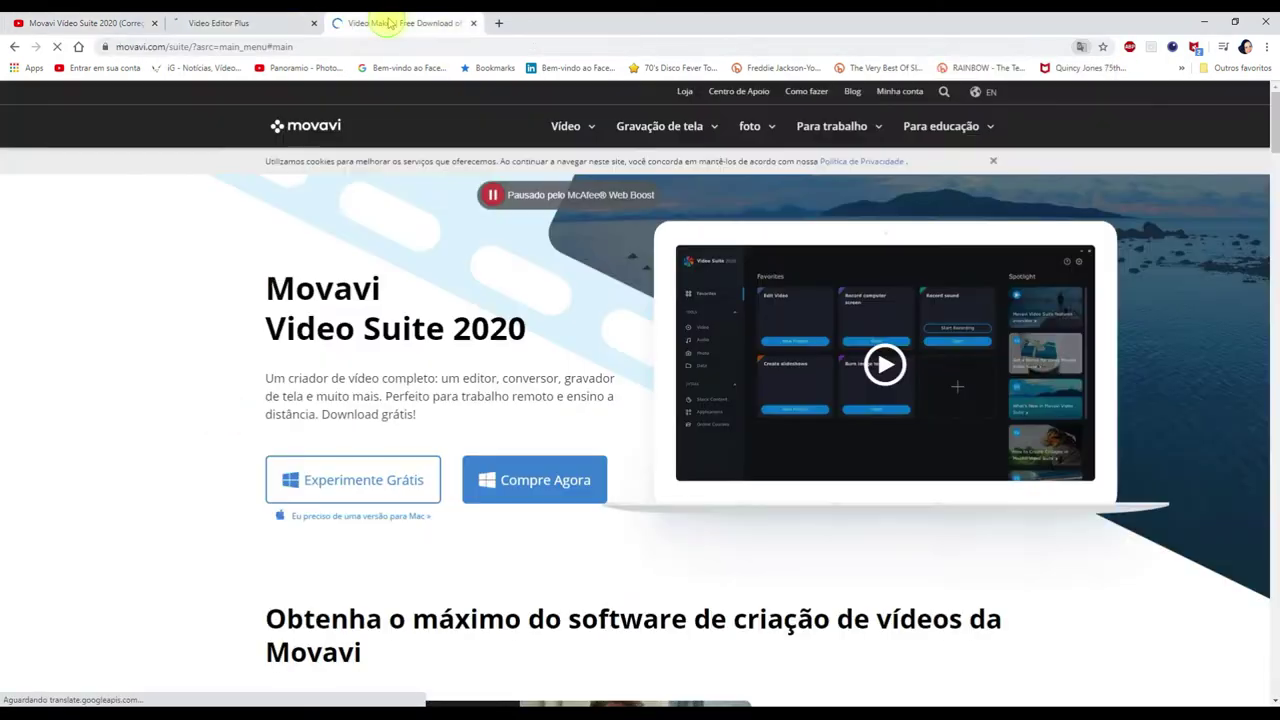
pyautogui.click(572, 135)
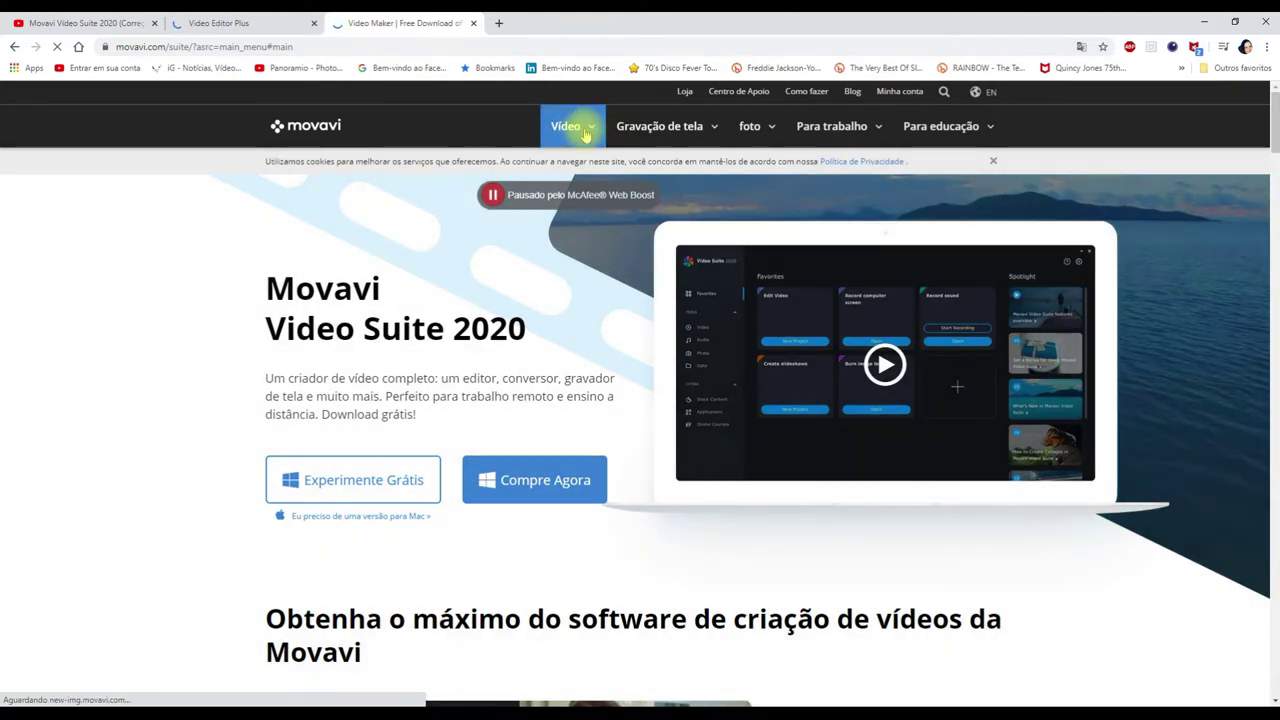
pyautogui.click(586, 135)
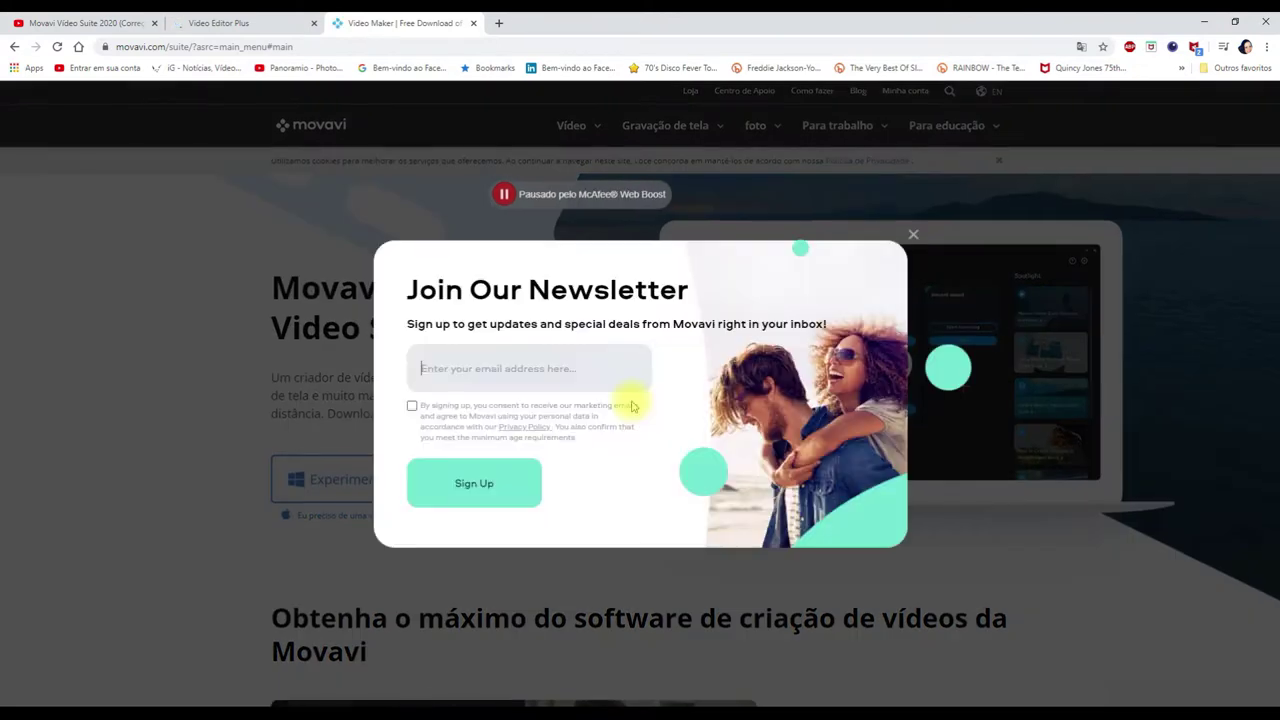
# - Return to the Movavi Vídeo Suite 2020 review on YouTube and jump to 5:30 in the video
pyautogui.click(266, 23)
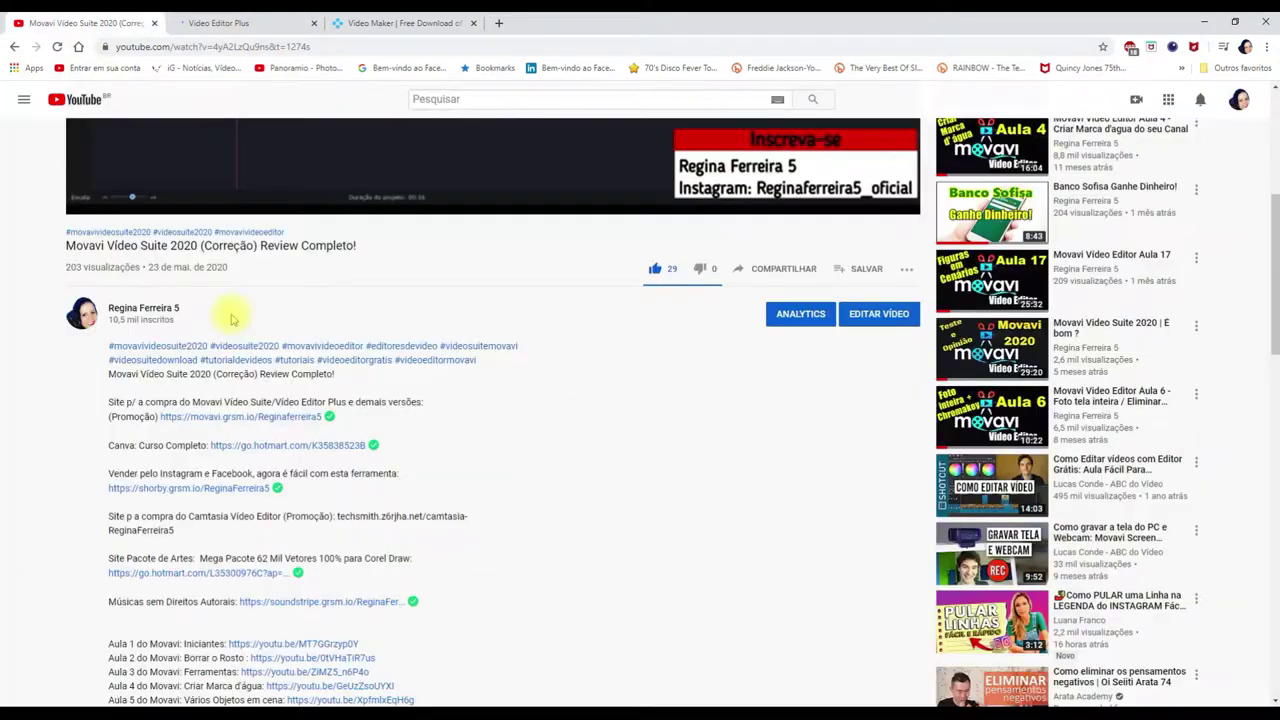
pyautogui.scroll(4, 450, 506)
pyautogui.scroll(1, 484, 503)
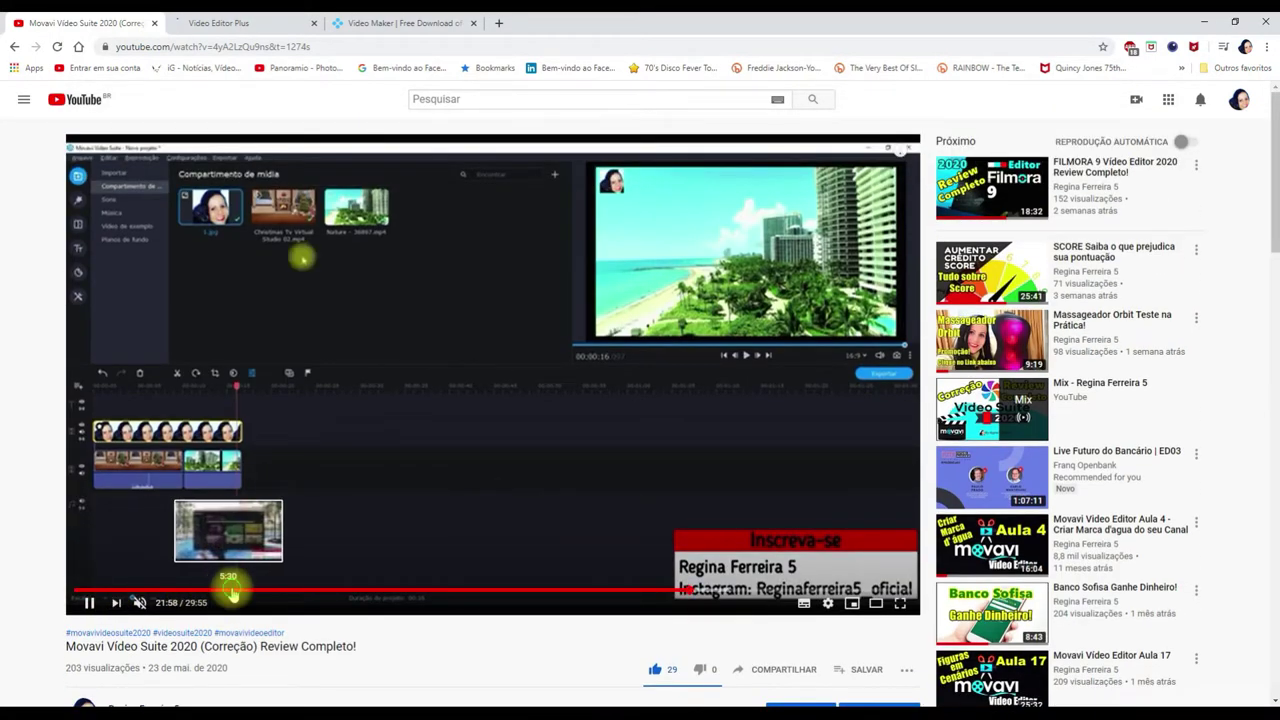
pyautogui.click(232, 590)
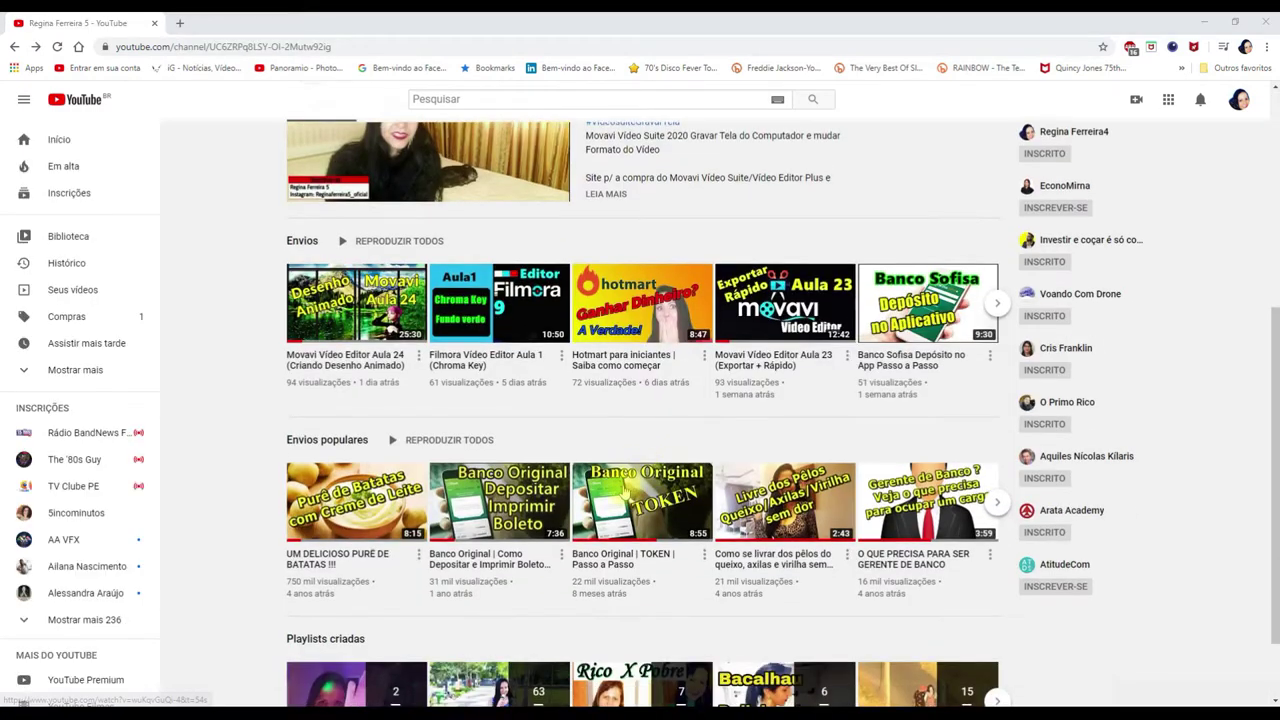
# - Browse the channel's recent uploads for the Movavi Vídeo Suite 2020 (Correção) review
pyautogui.scroll(3, 1000, 476)
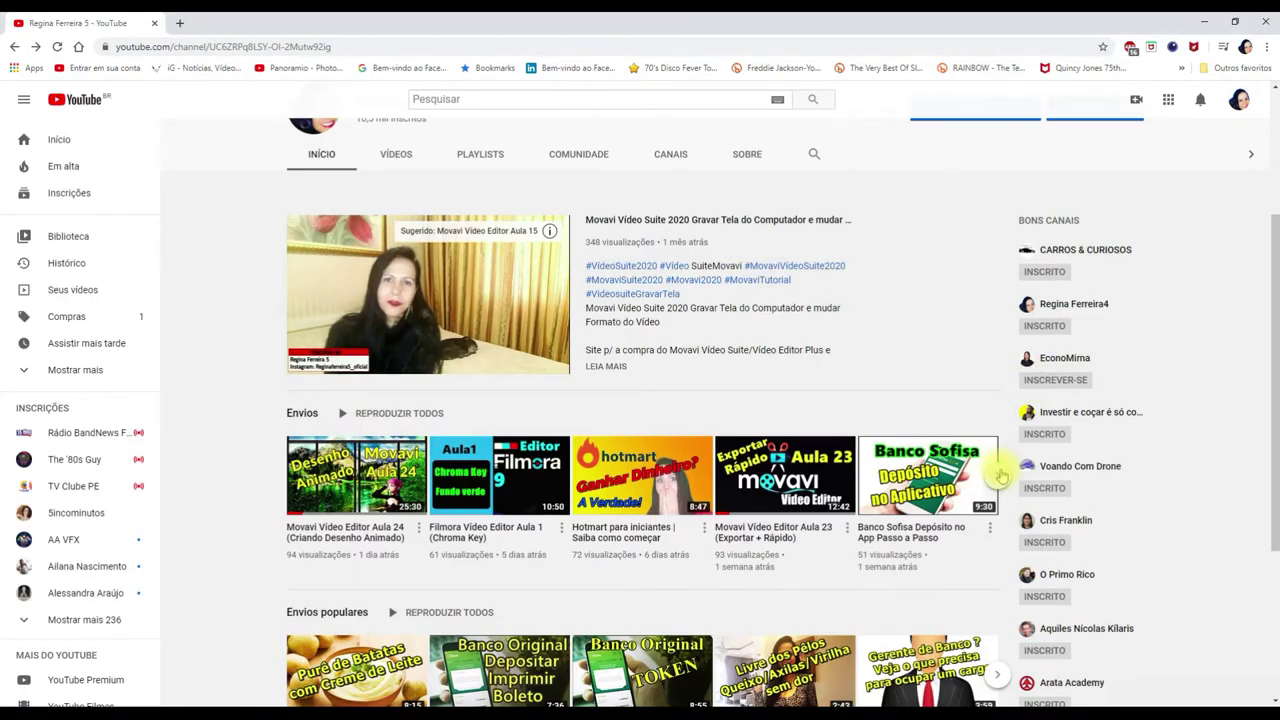
pyautogui.click(997, 476)
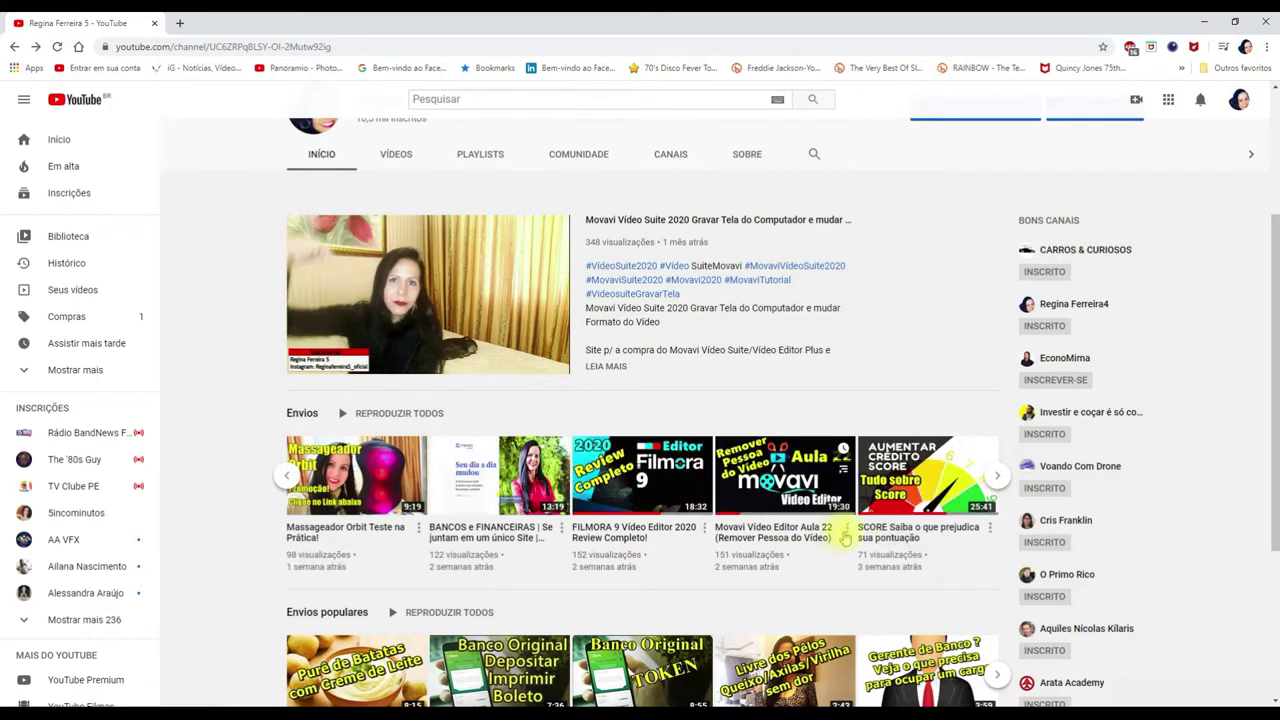
pyautogui.click(997, 478)
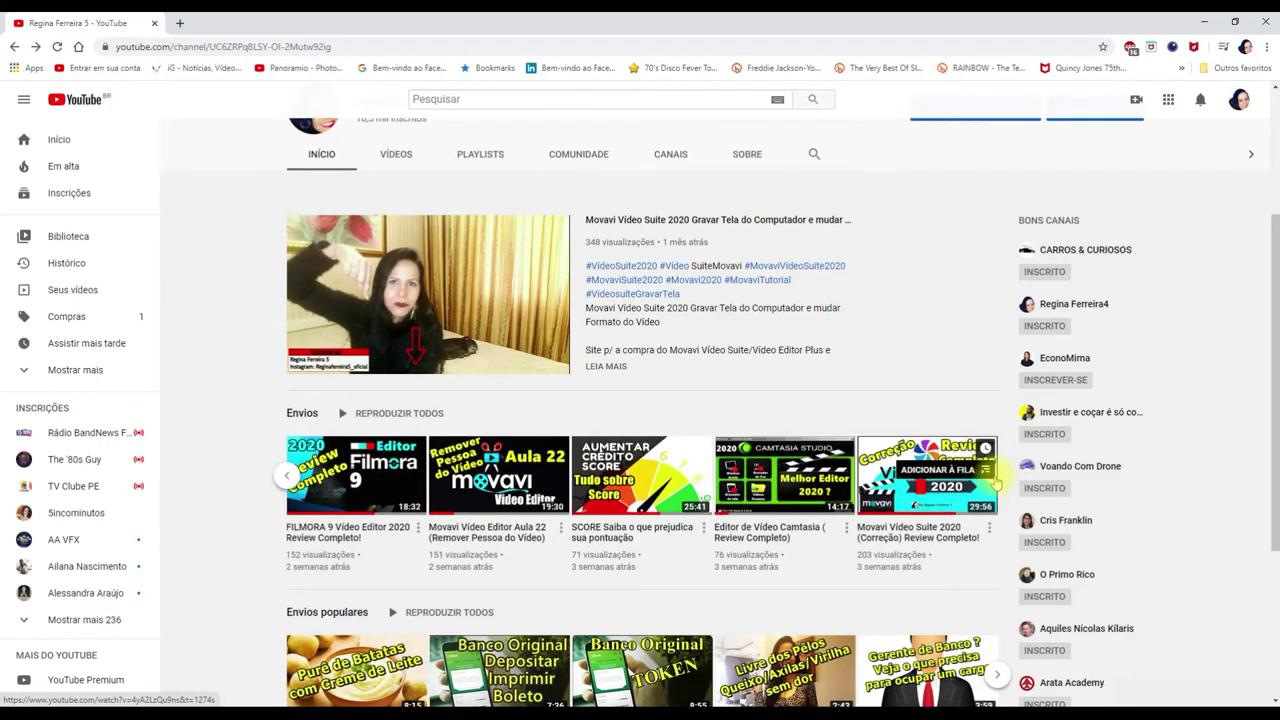
pyautogui.scroll(-2, 640, 400)
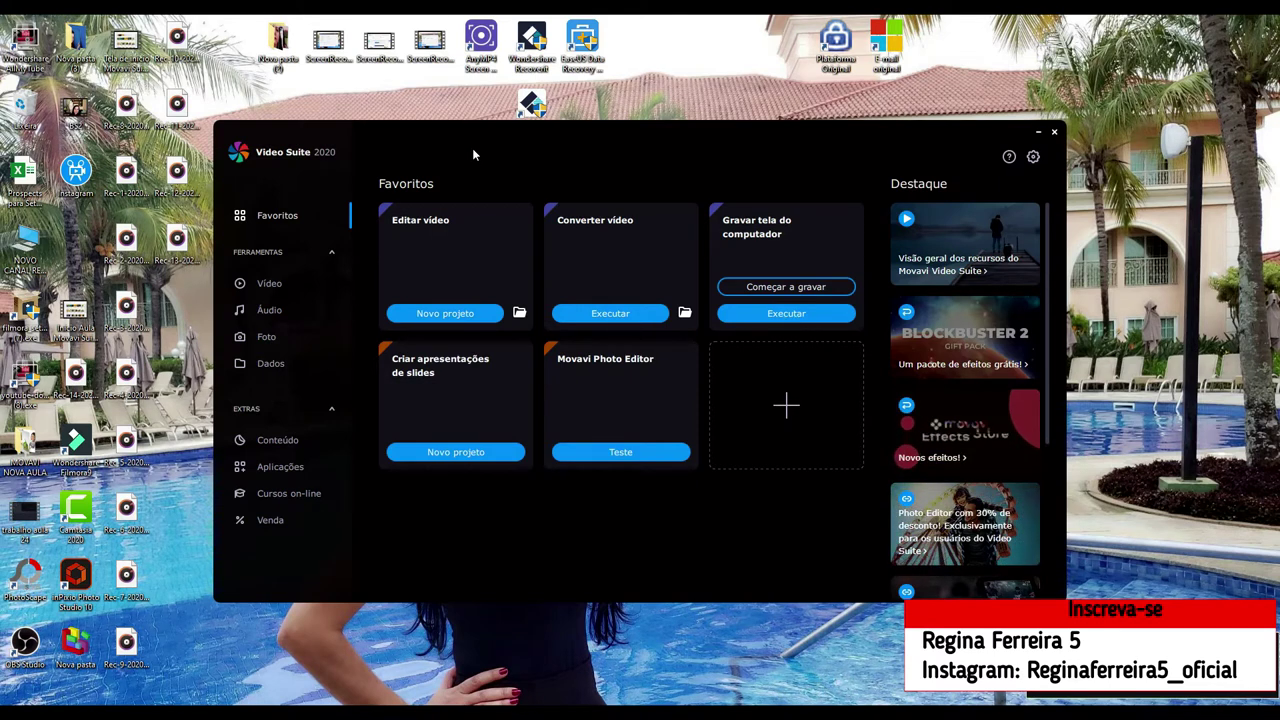
# - Start a new video editing project in Movavi Video Suite and import the Fortaleza - CE Brasil drone video from the Samsung_T5 (D:) drive
pyautogui.click(455, 258)
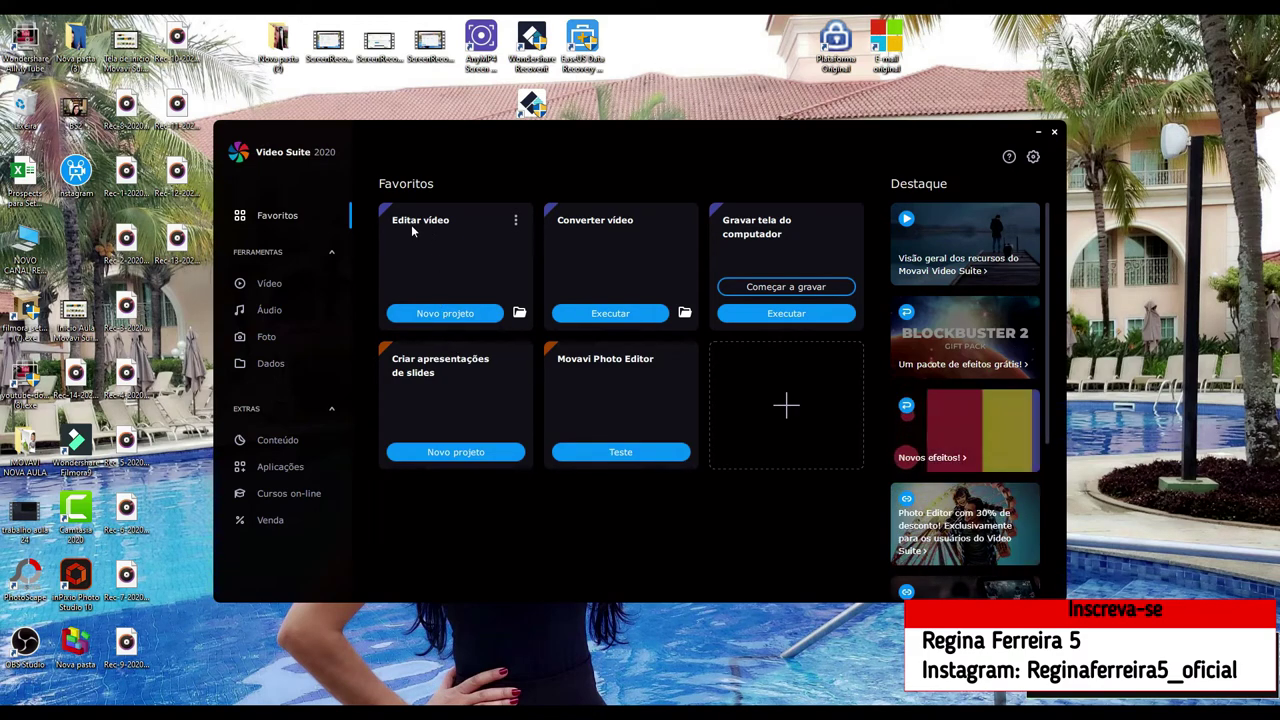
pyautogui.click(433, 314)
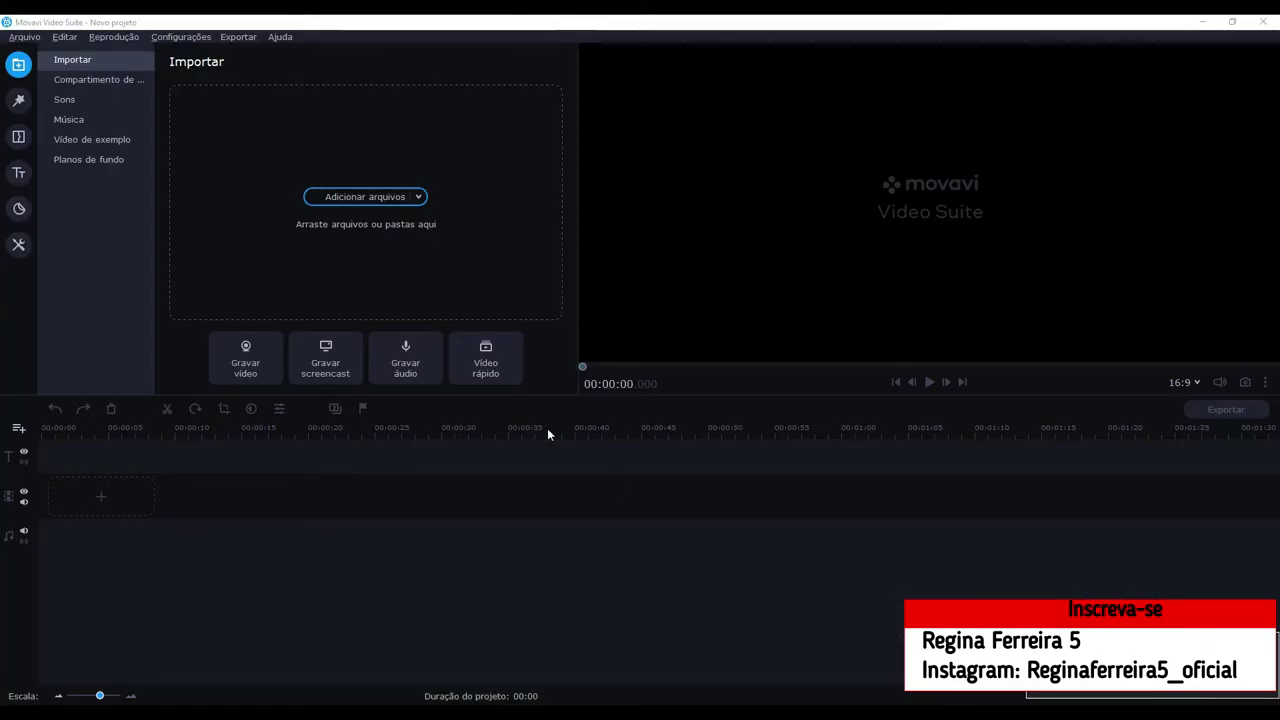
pyautogui.click(361, 198)
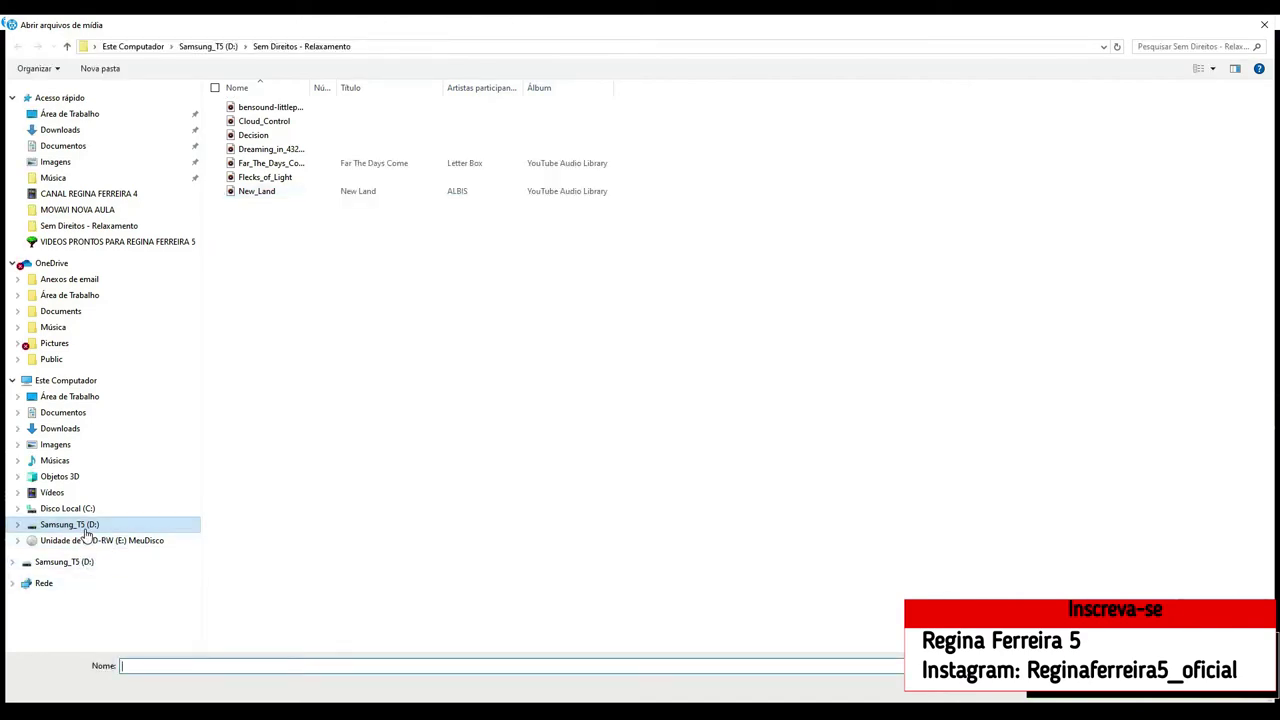
pyautogui.click(85, 527)
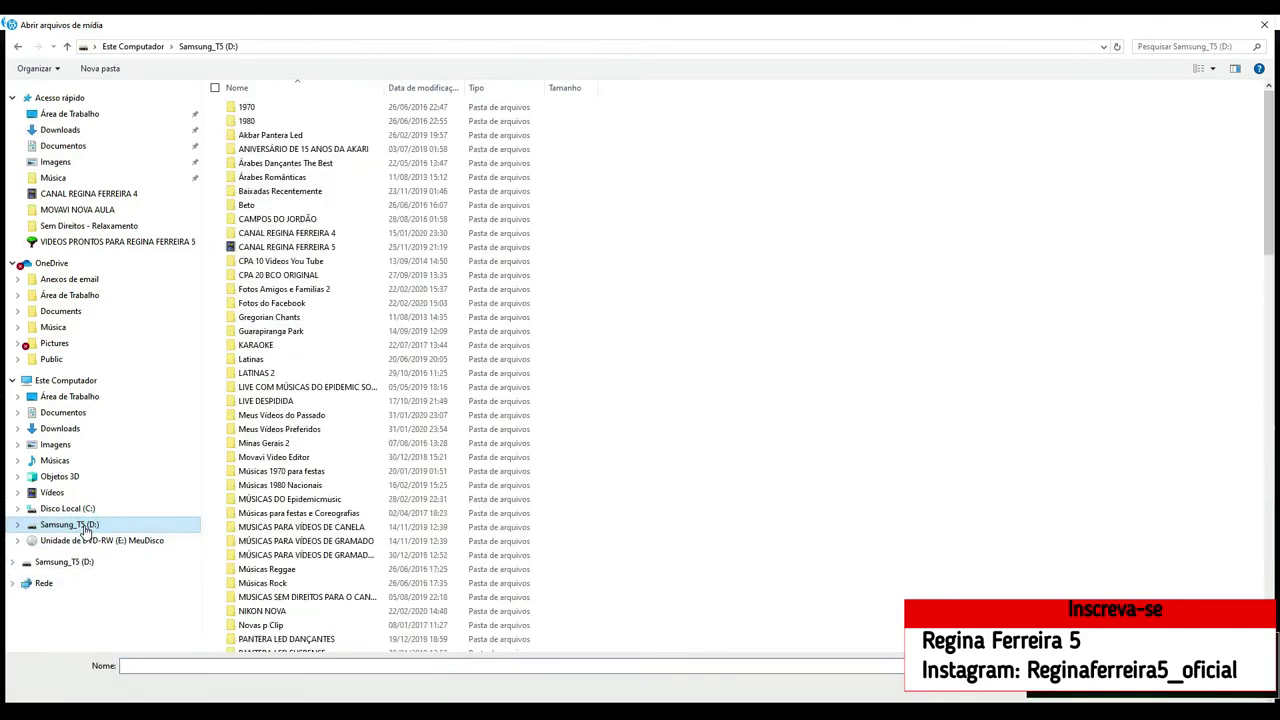
pyautogui.scroll(13, 343, 481)
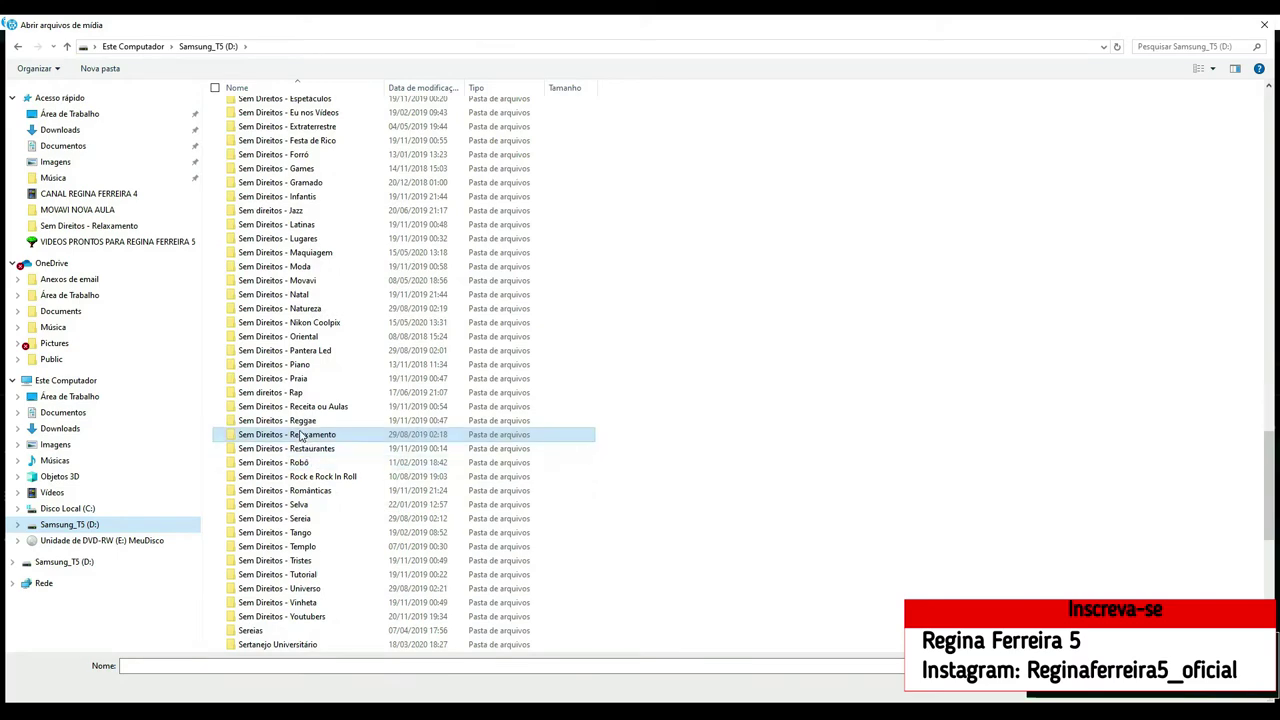
pyautogui.scroll(-20, 305, 440)
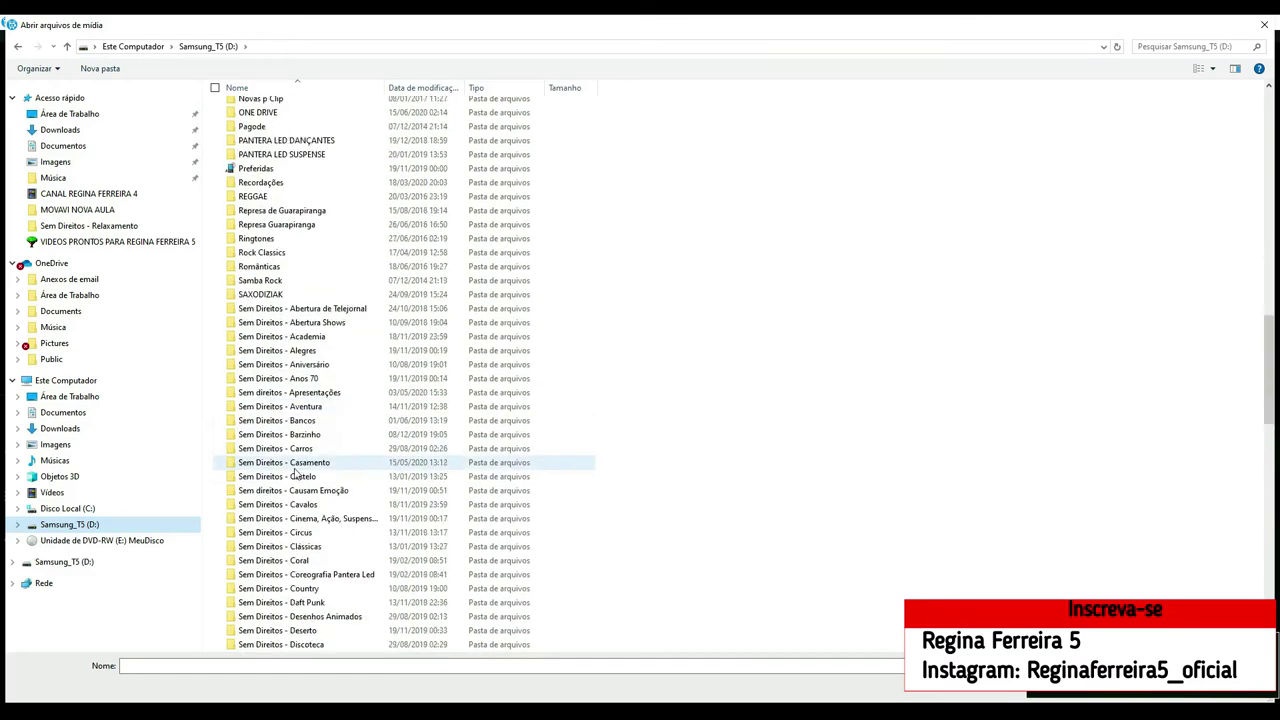
pyautogui.scroll(20, 297, 470)
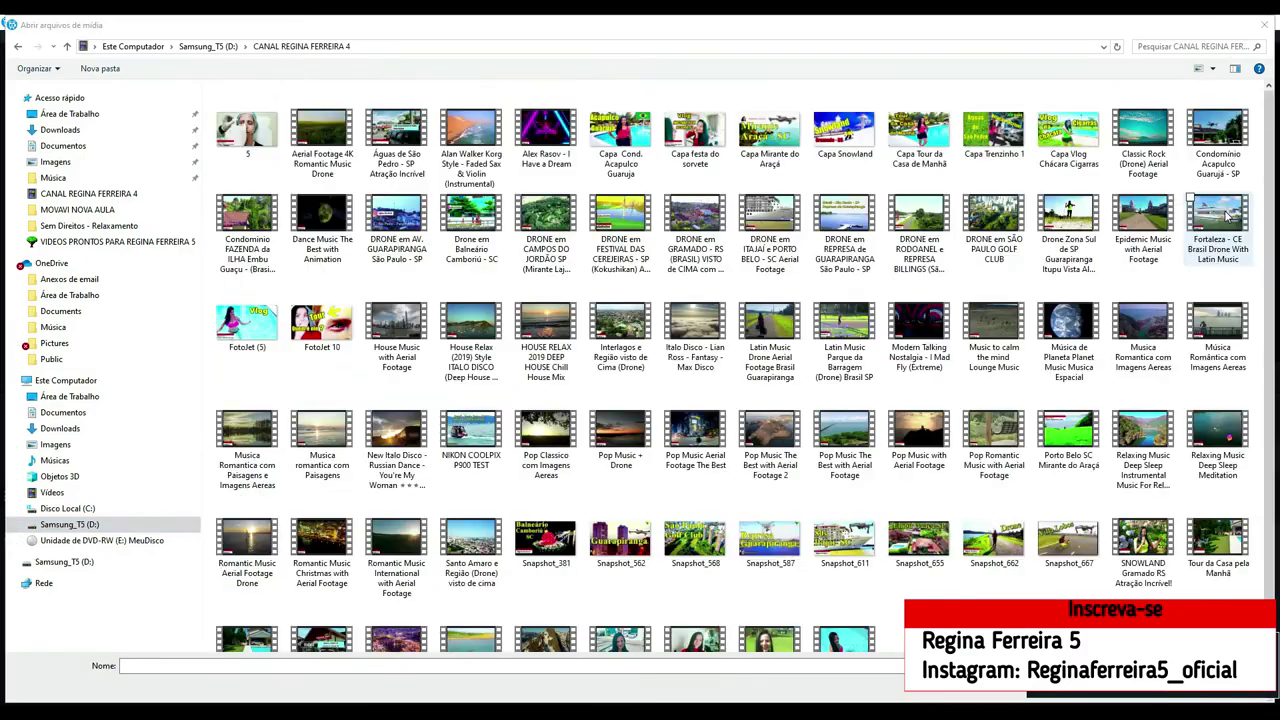
pyautogui.doubleClick(1224, 214)
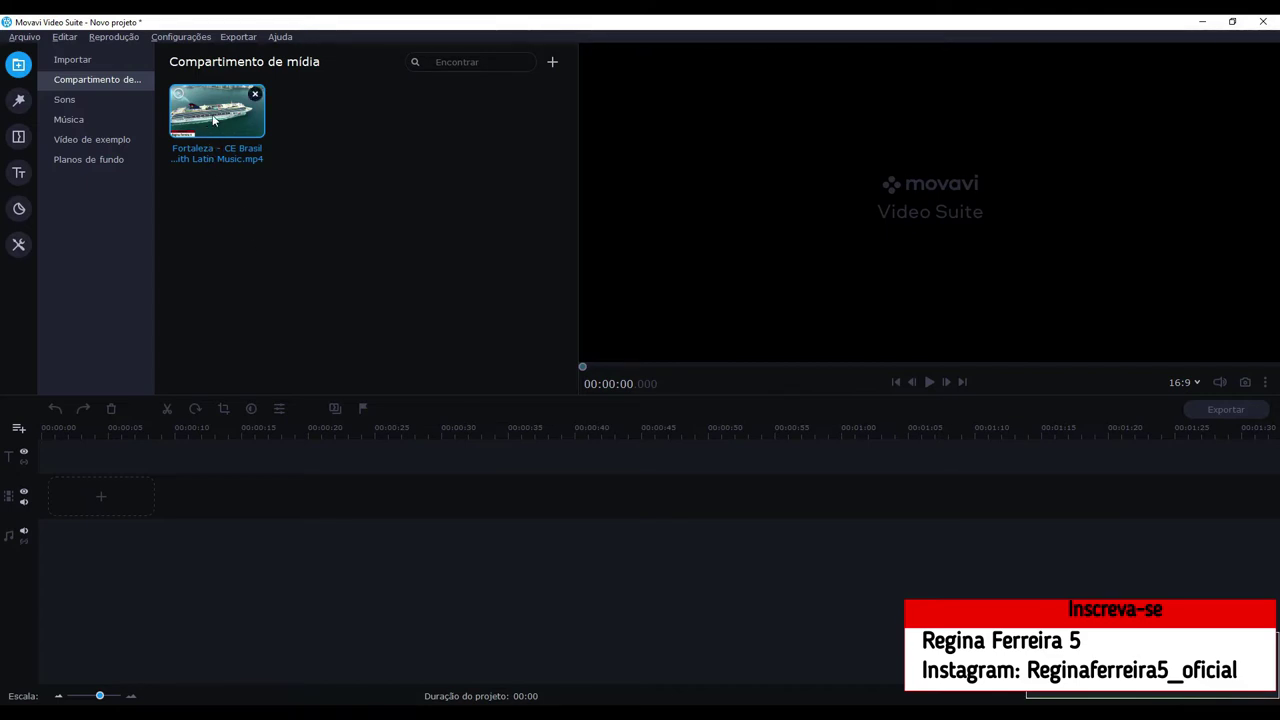
# - Place the Fortaleza video at the start of the timeline's video track and delete its linked audio
pyautogui.moveTo(213, 118); pyautogui.dragTo(44, 538)
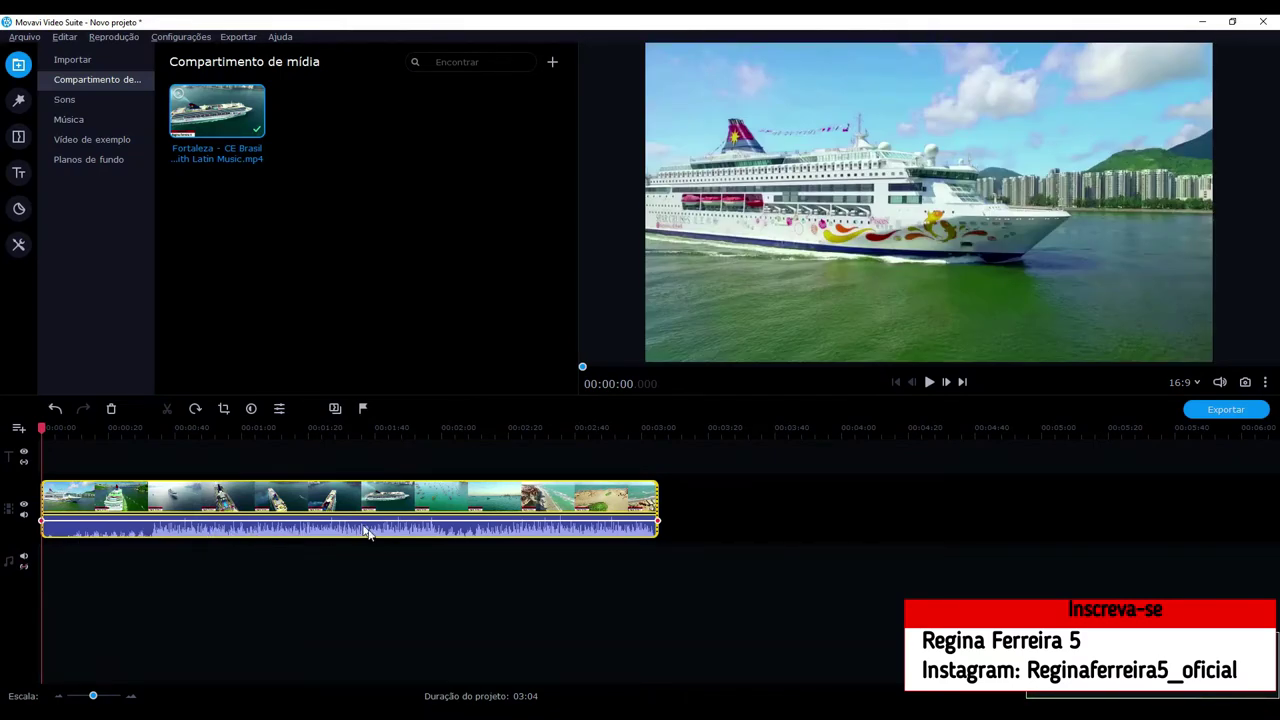
pyautogui.click(188, 533)
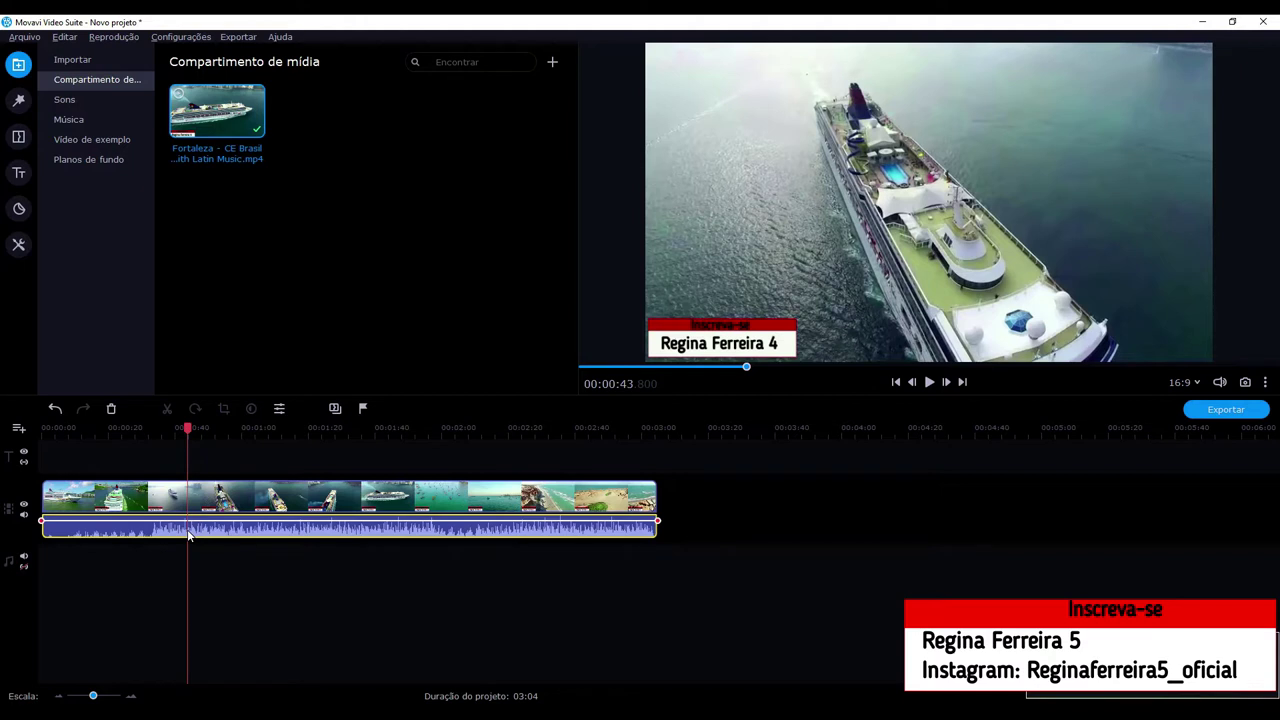
pyautogui.press('Delete')
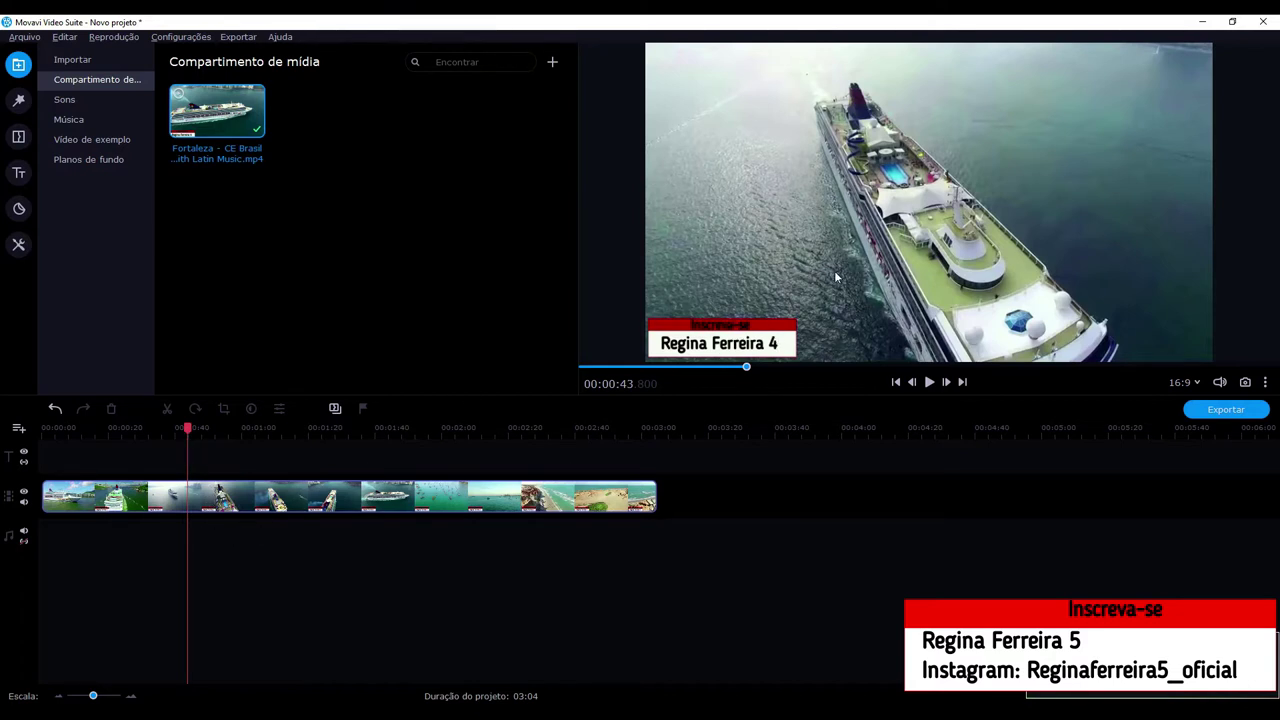
# - Select the Fortaleza clip and open the Ajustes de cor video editing tool
pyautogui.doubleClick(192, 498)
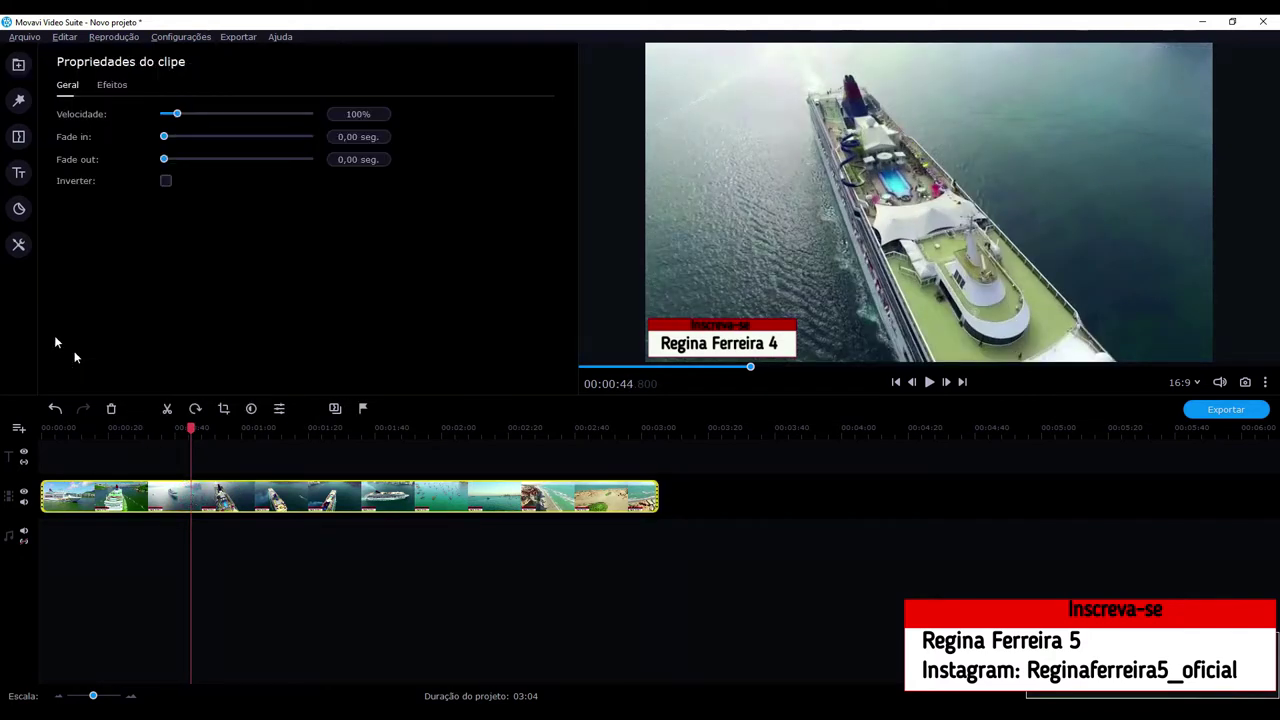
pyautogui.click(18, 246)
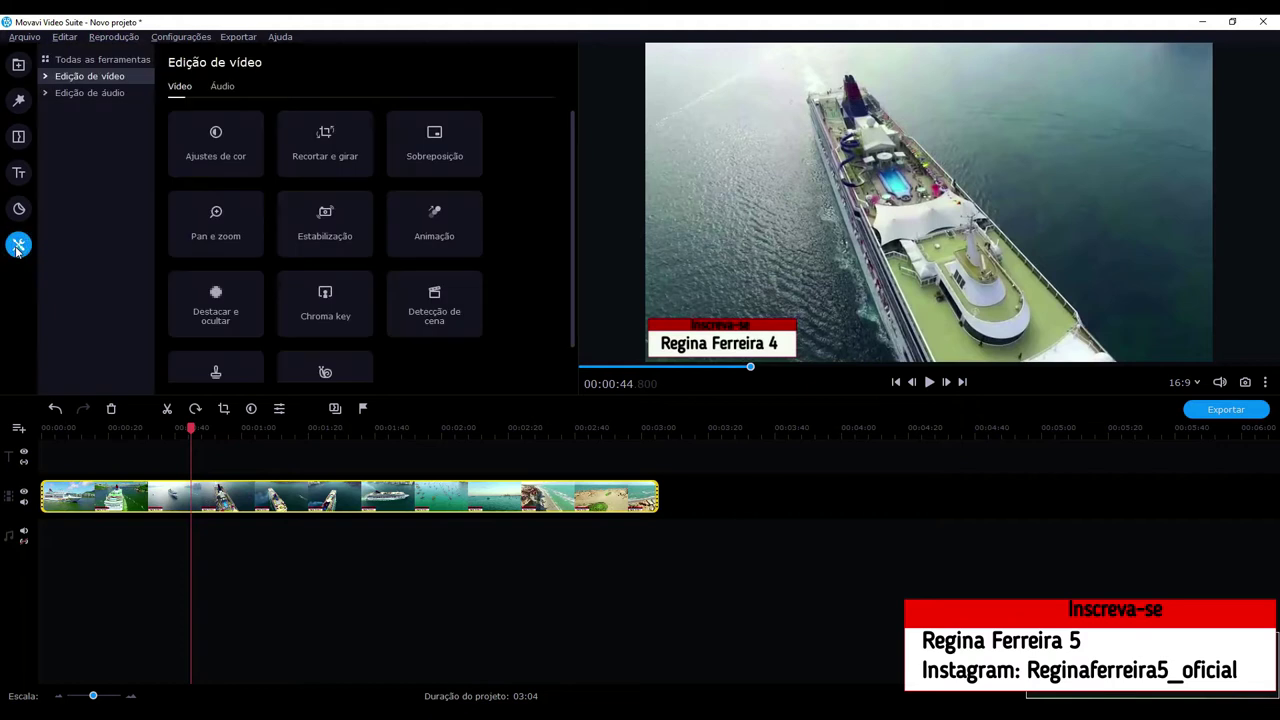
pyautogui.click(205, 156)
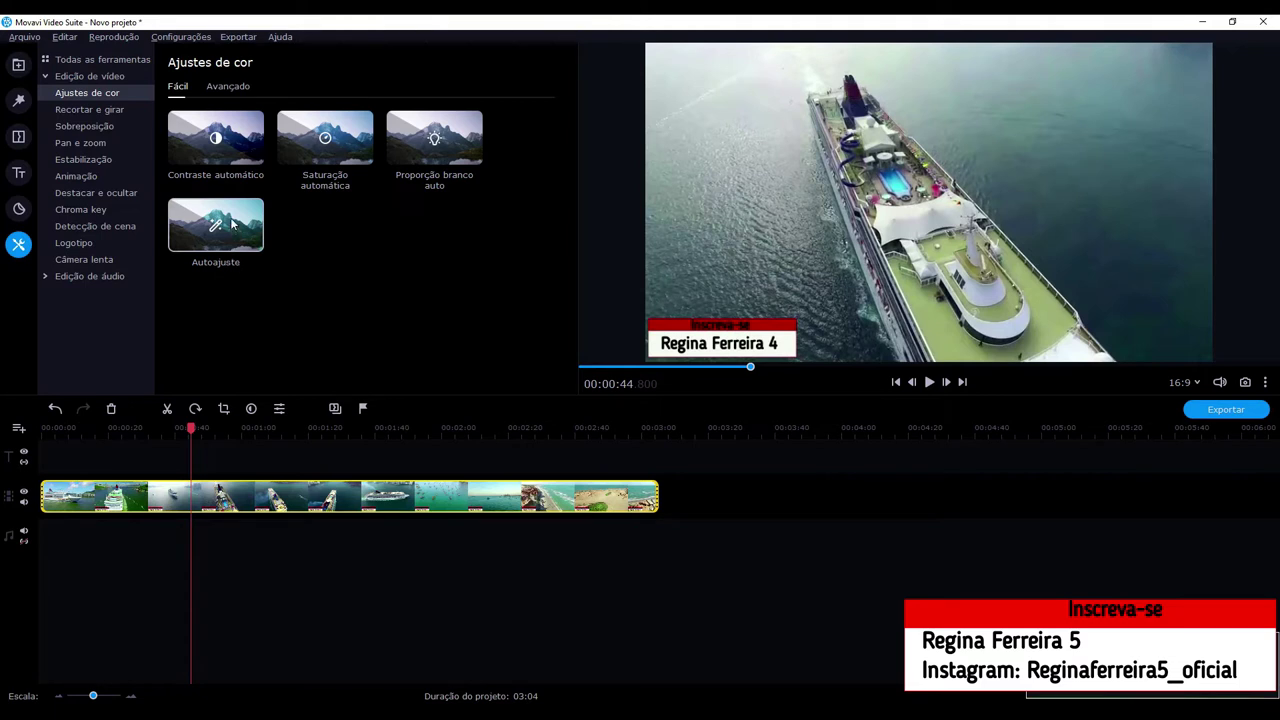
# - Try the Saturação automática color preset on the clip, and undo it
pyautogui.click(344, 140)
pyautogui.moveTo(344, 140); pyautogui.dragTo(130, 487)
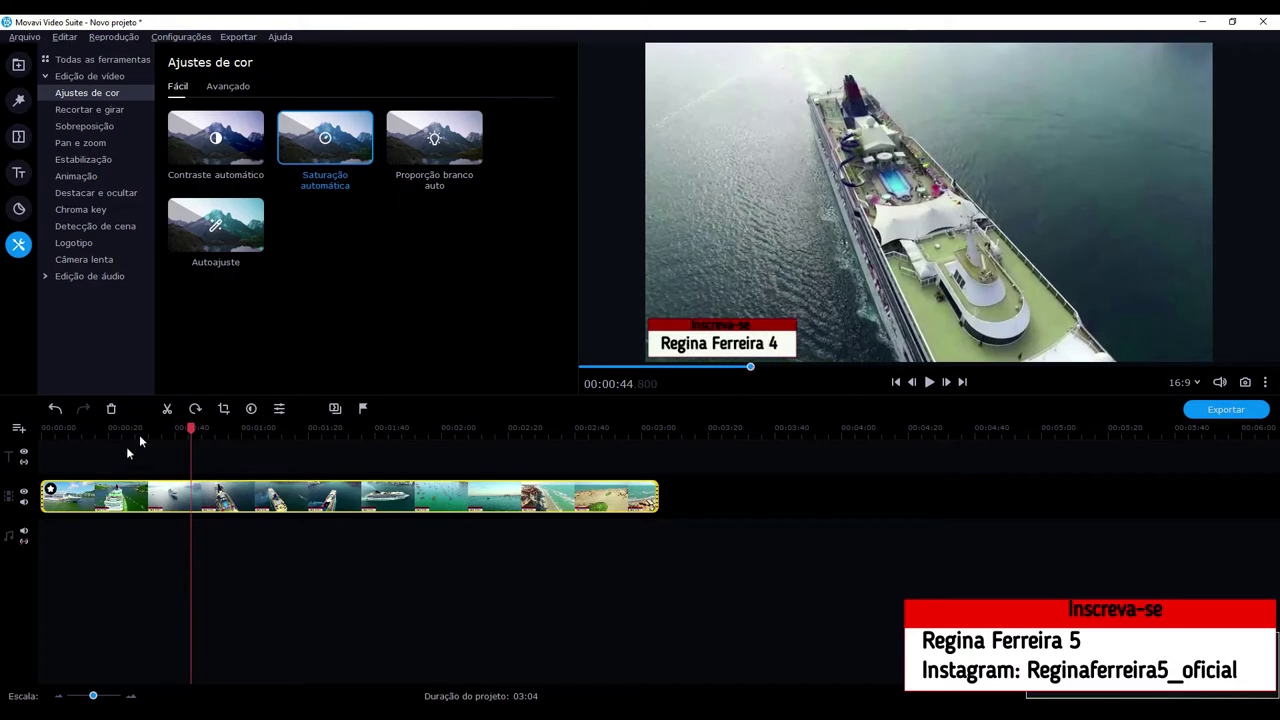
pyautogui.click(54, 410)
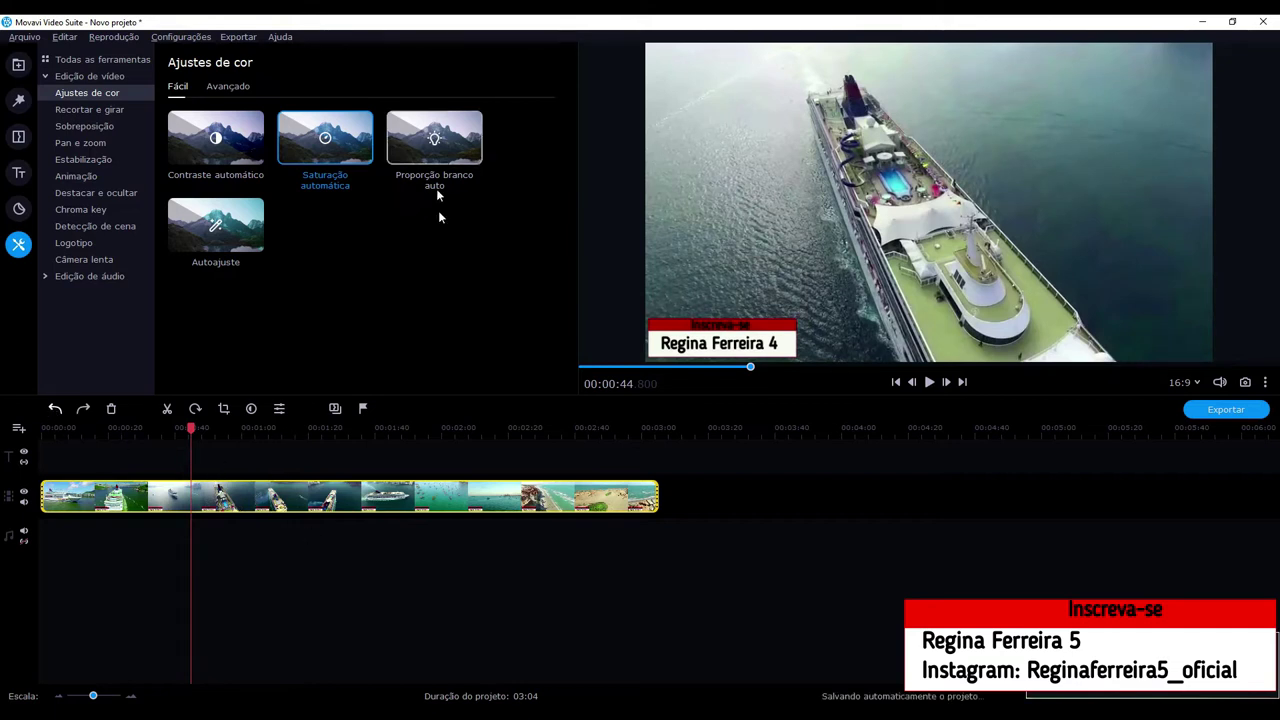
# - Try the Autoajuste color preset on the clip, check the frame at about 22 seconds, and undo the preset
pyautogui.click(240, 232)
pyautogui.moveTo(240, 232); pyautogui.dragTo(115, 497)
pyautogui.click(115, 497)
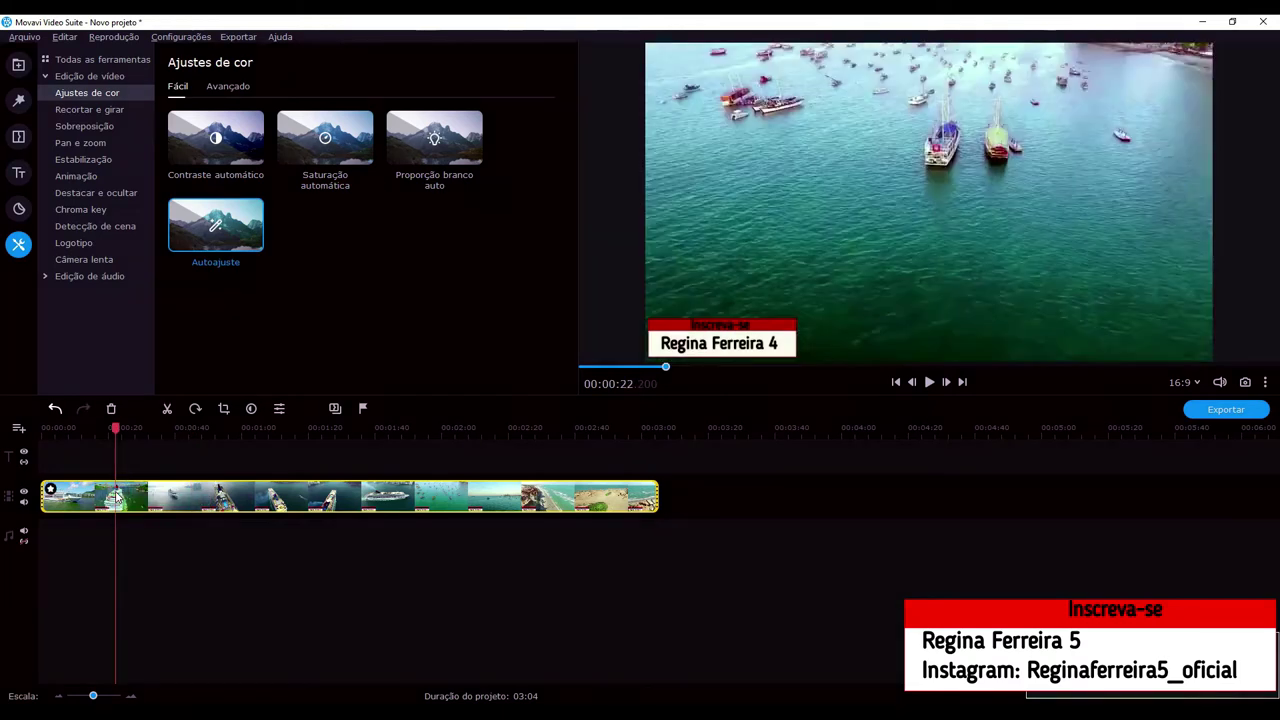
pyautogui.click(54, 411)
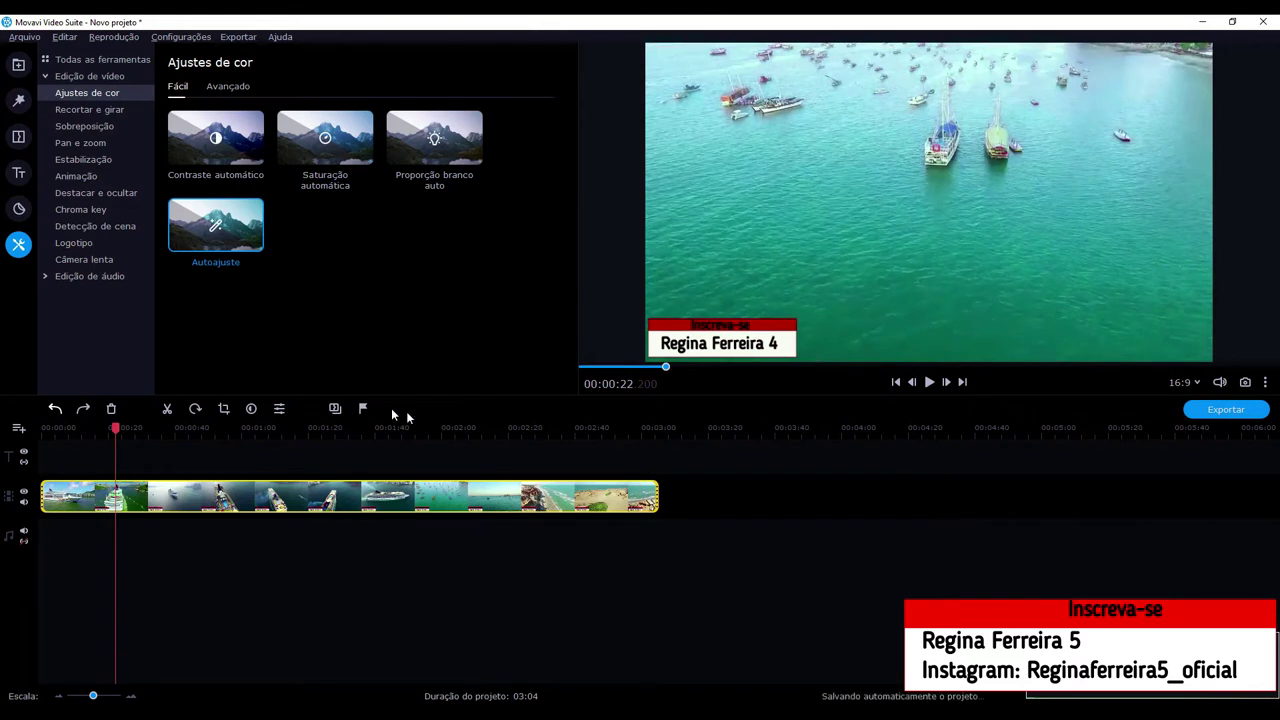
# - Set the clip's saturation to 1,20 and its contrast to 20 in the advanced color adjustments
pyautogui.click(239, 88)
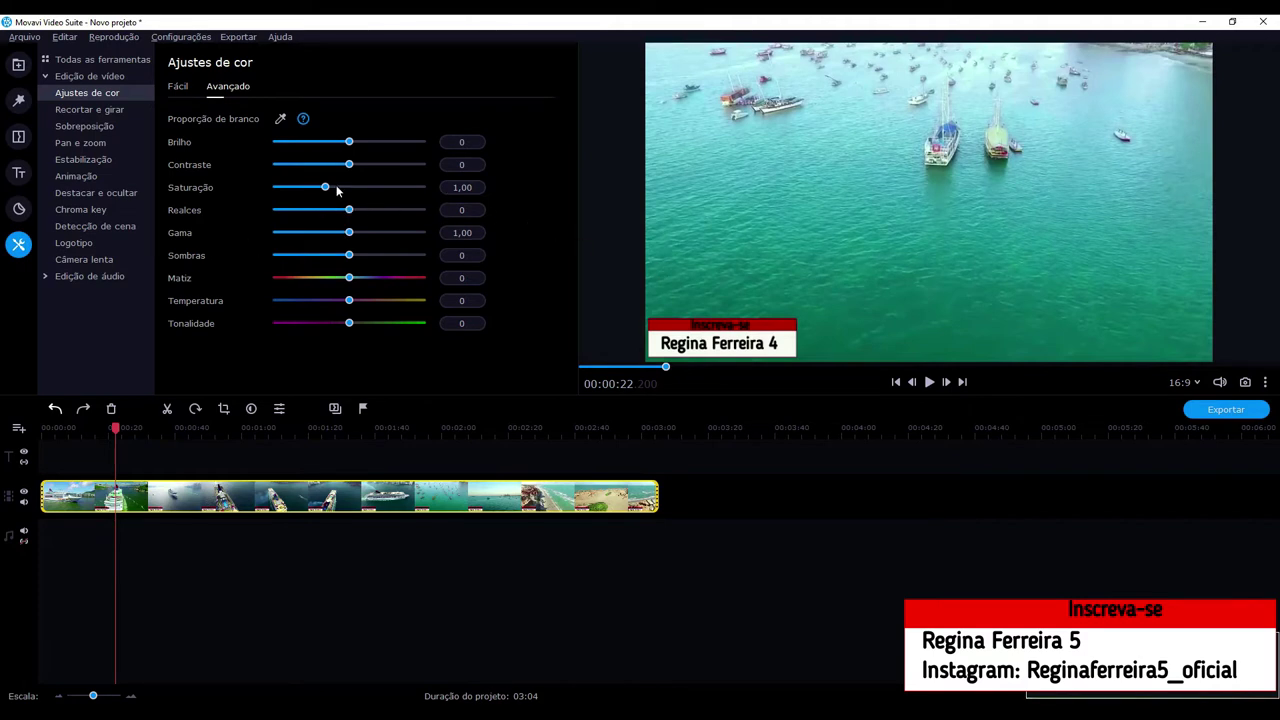
pyautogui.moveTo(326, 187); pyautogui.dragTo(348, 187)
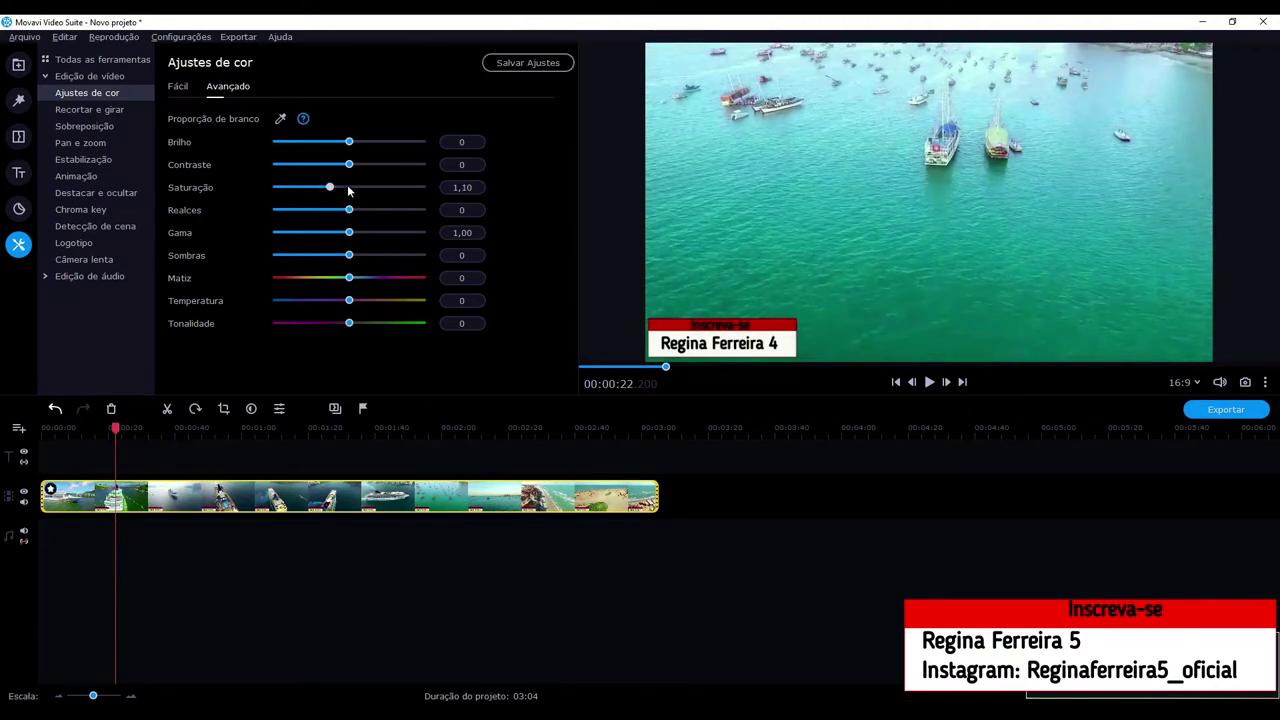
pyautogui.moveTo(349, 165); pyautogui.dragTo(380, 170)
pyautogui.click(392, 166)
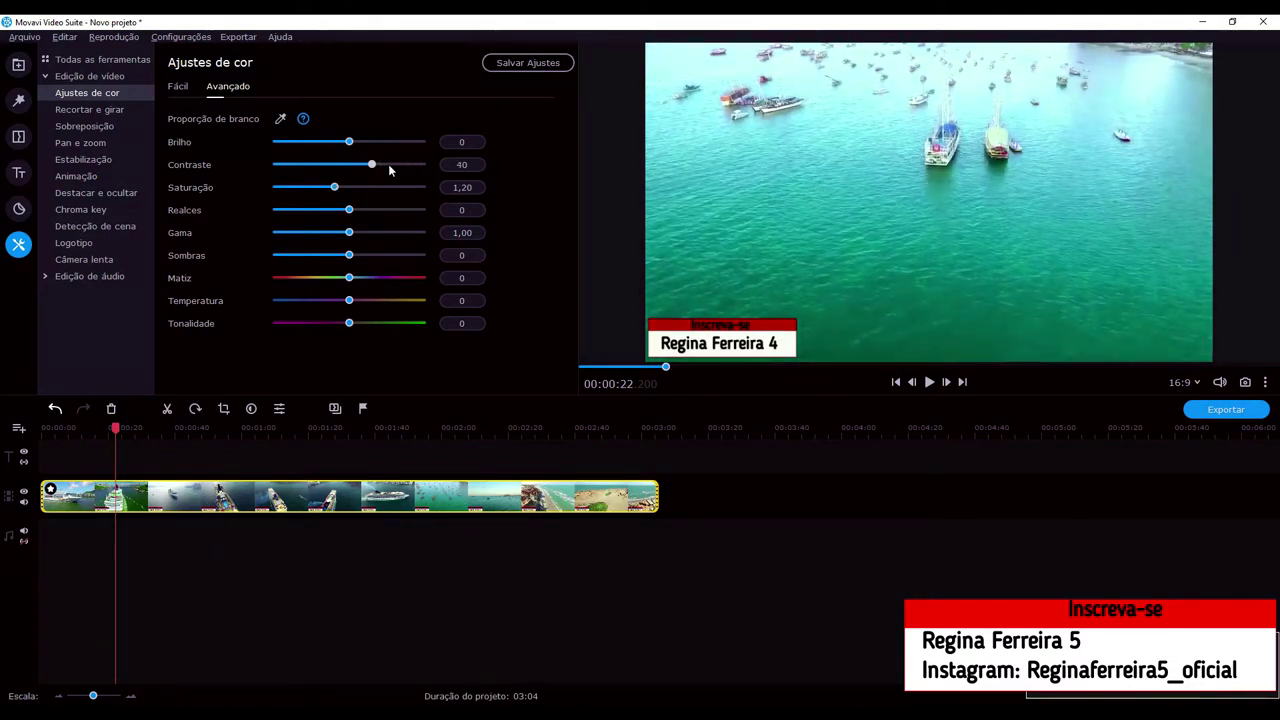
pyautogui.click(340, 165)
pyautogui.click(351, 165)
pyautogui.click(352, 166)
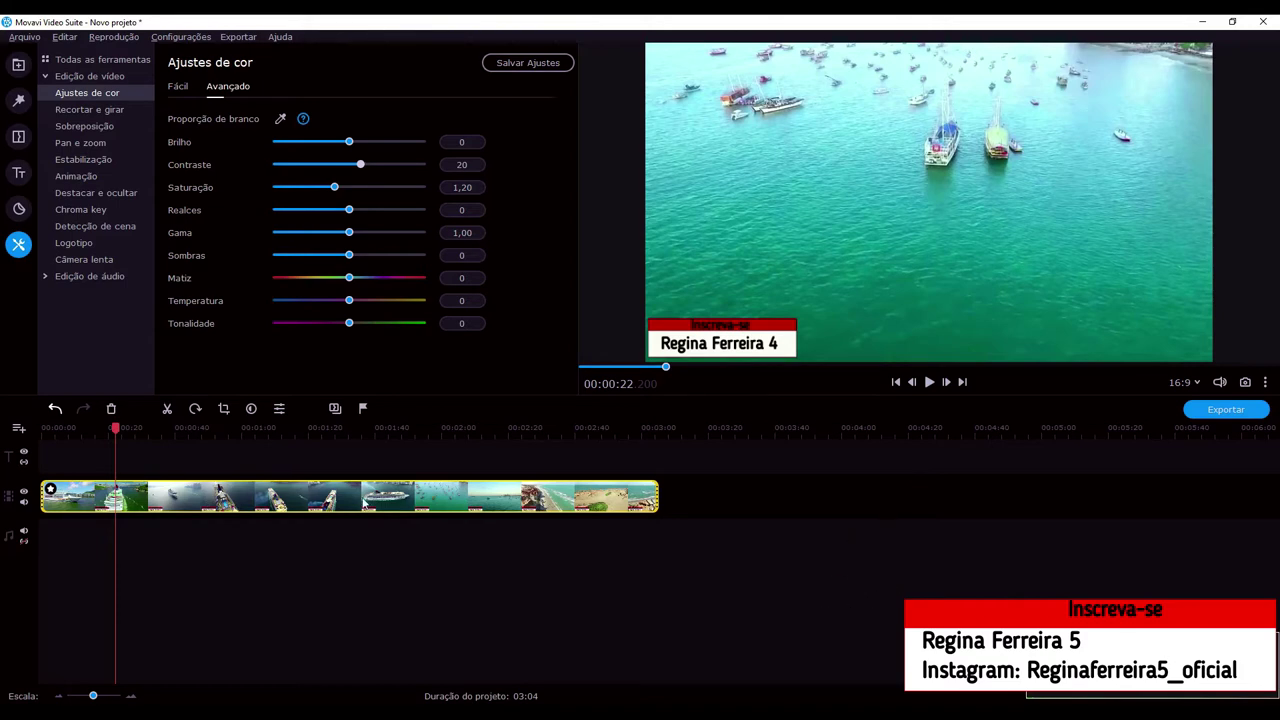
# - Return the playhead to the start of the timeline and look through the built-in Sons library of sound effects
pyautogui.moveTo(115, 429); pyautogui.dragTo(42, 429)
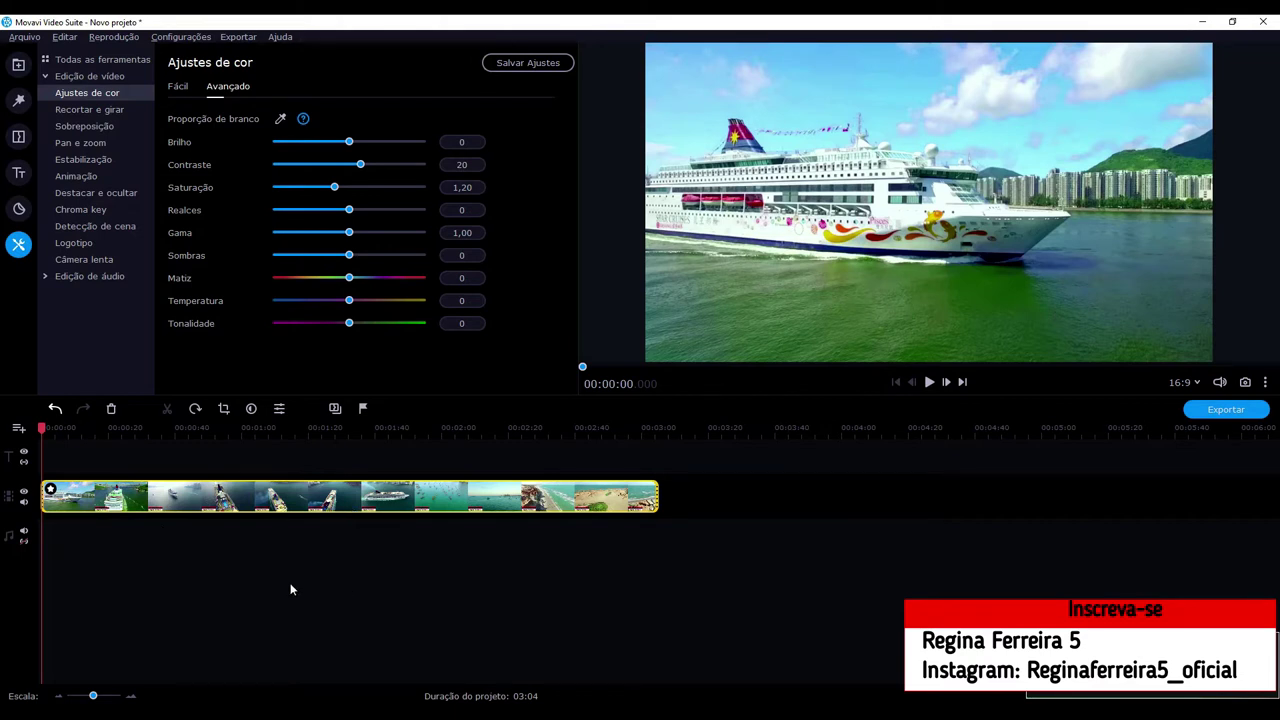
pyautogui.click(18, 65)
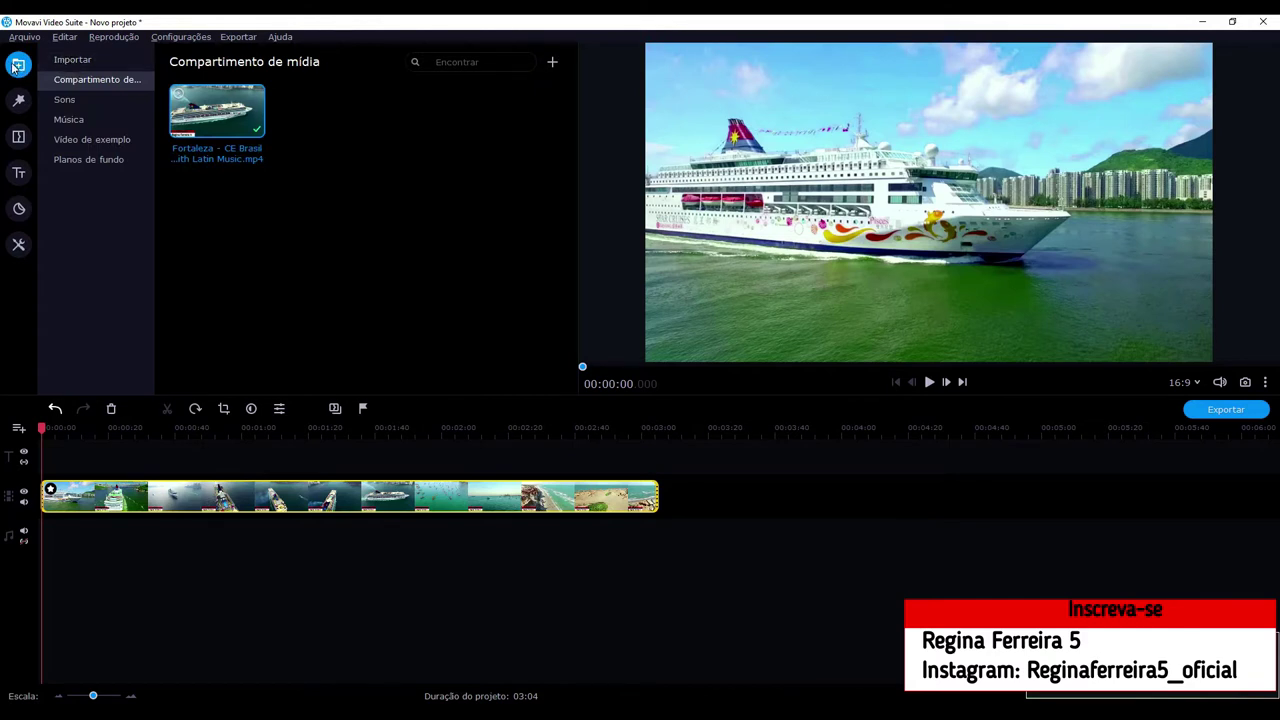
pyautogui.click(64, 101)
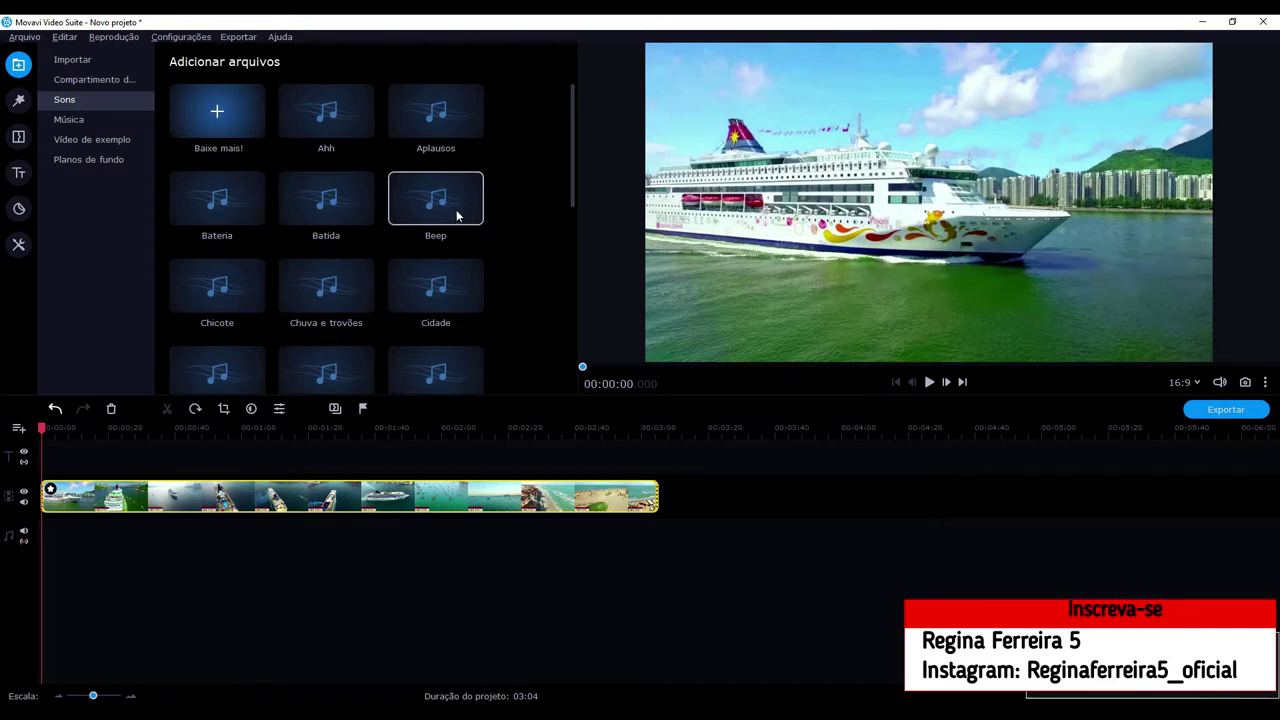
pyautogui.scroll(-4, 388, 282)
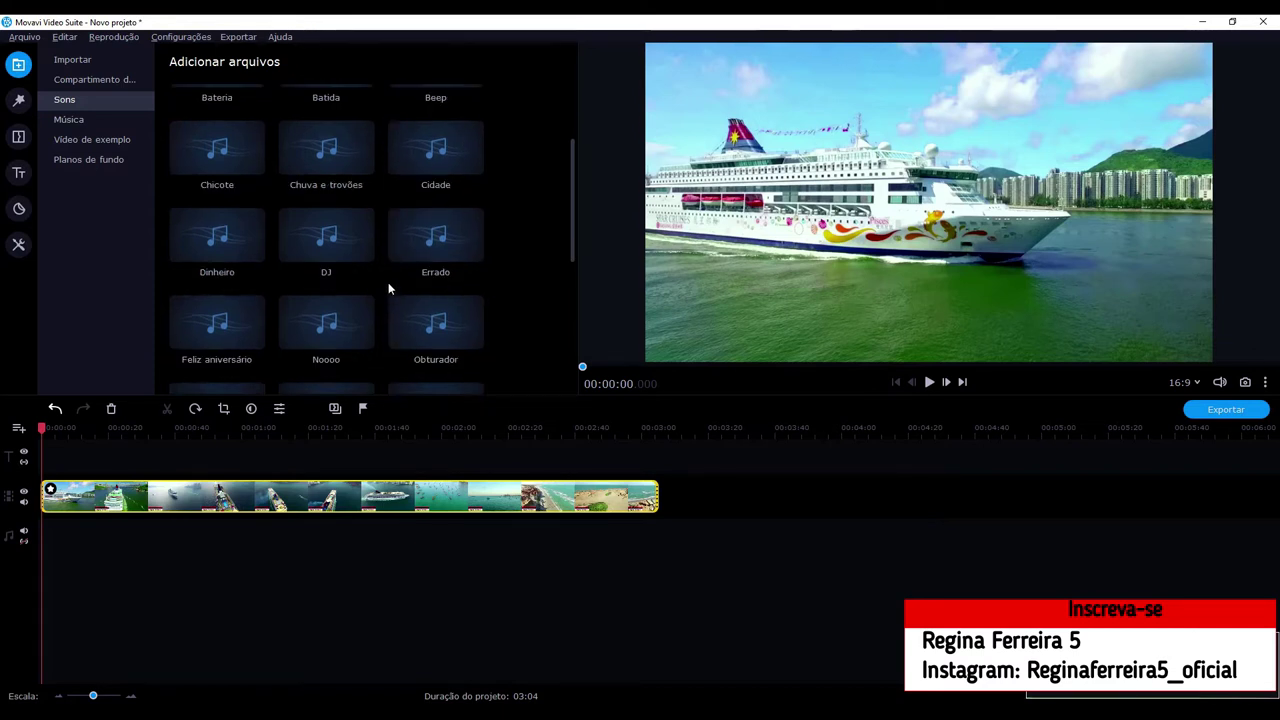
pyautogui.scroll(-3, 398, 298)
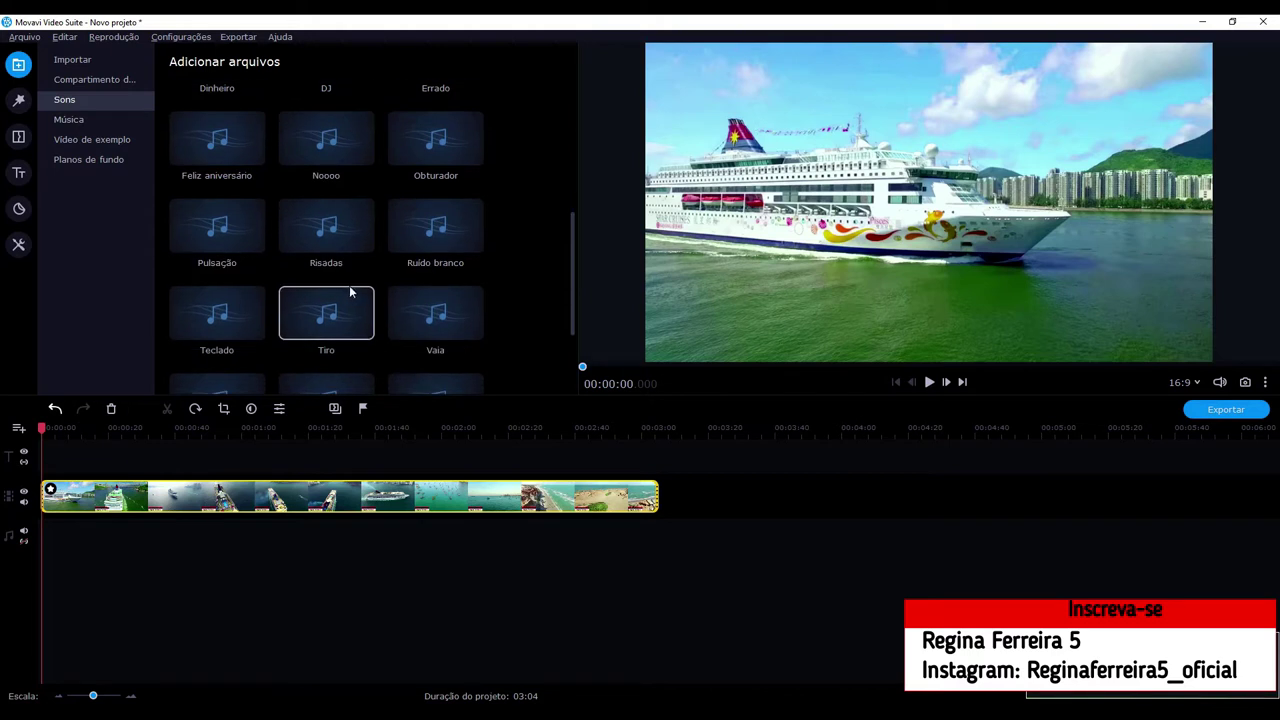
pyautogui.scroll(-2, 467, 270)
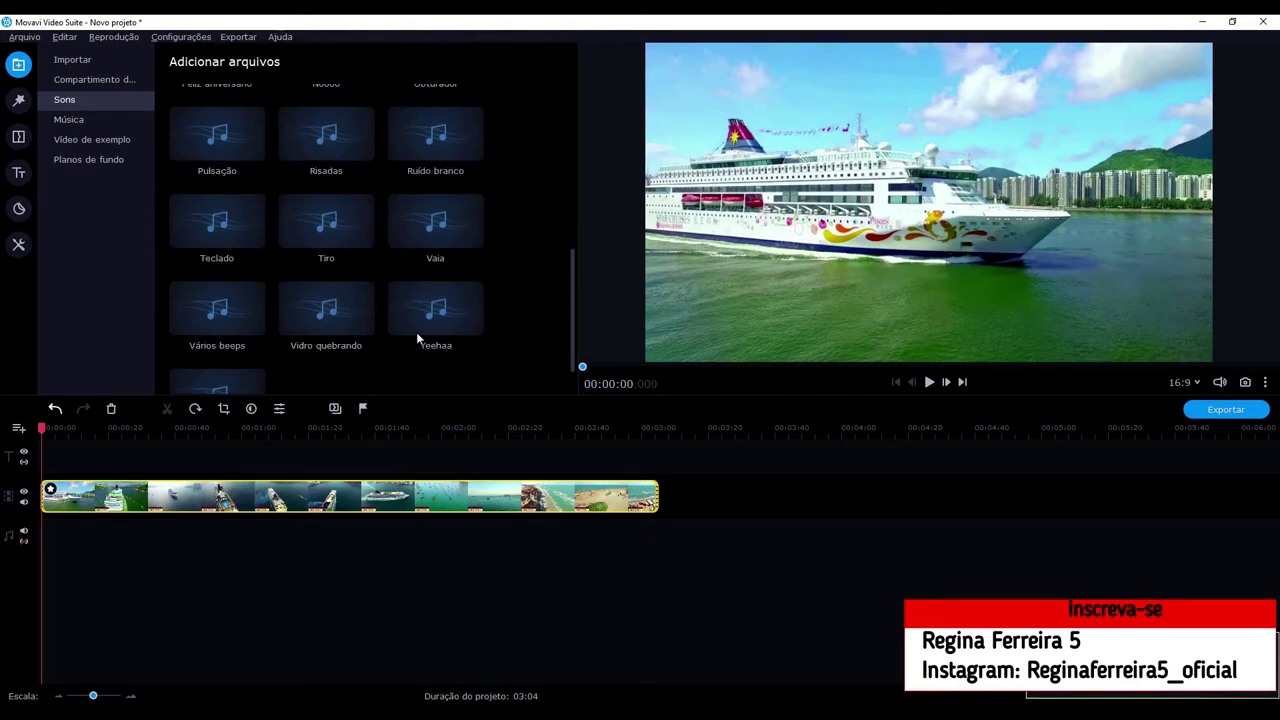
pyautogui.scroll(-1, 470, 315)
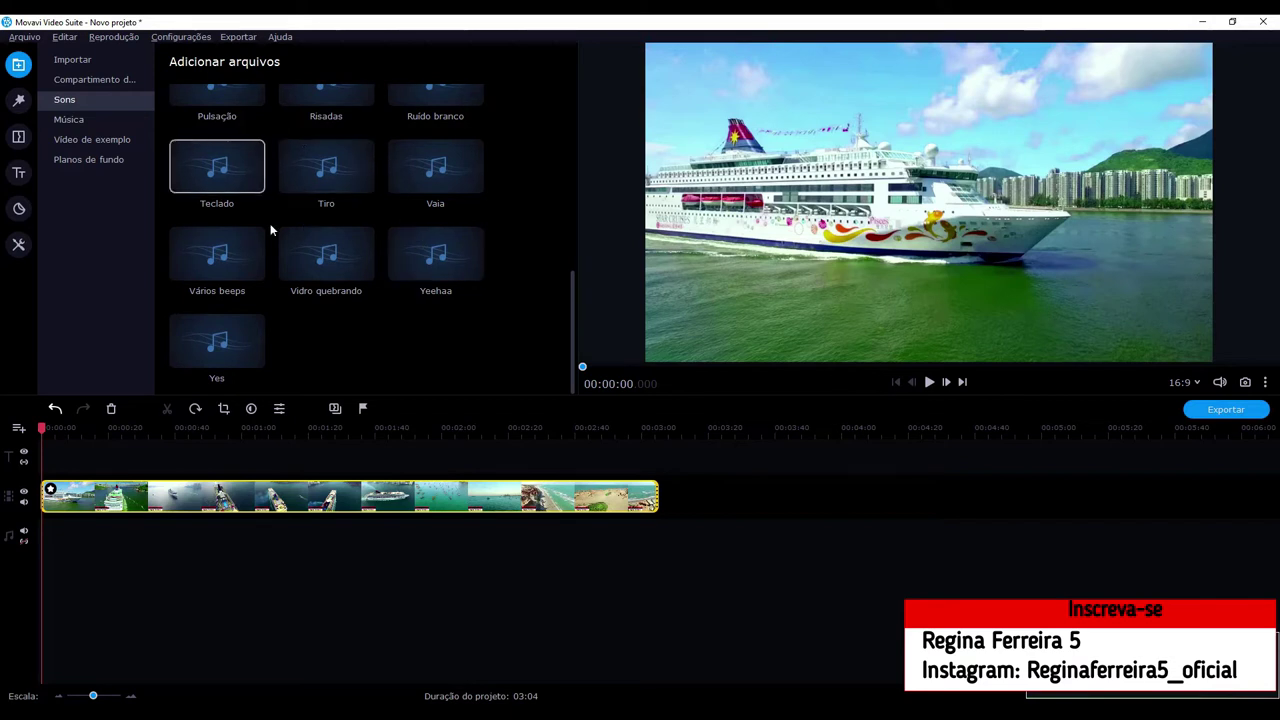
pyautogui.scroll(2, 310, 230)
pyautogui.scroll(3, 346, 232)
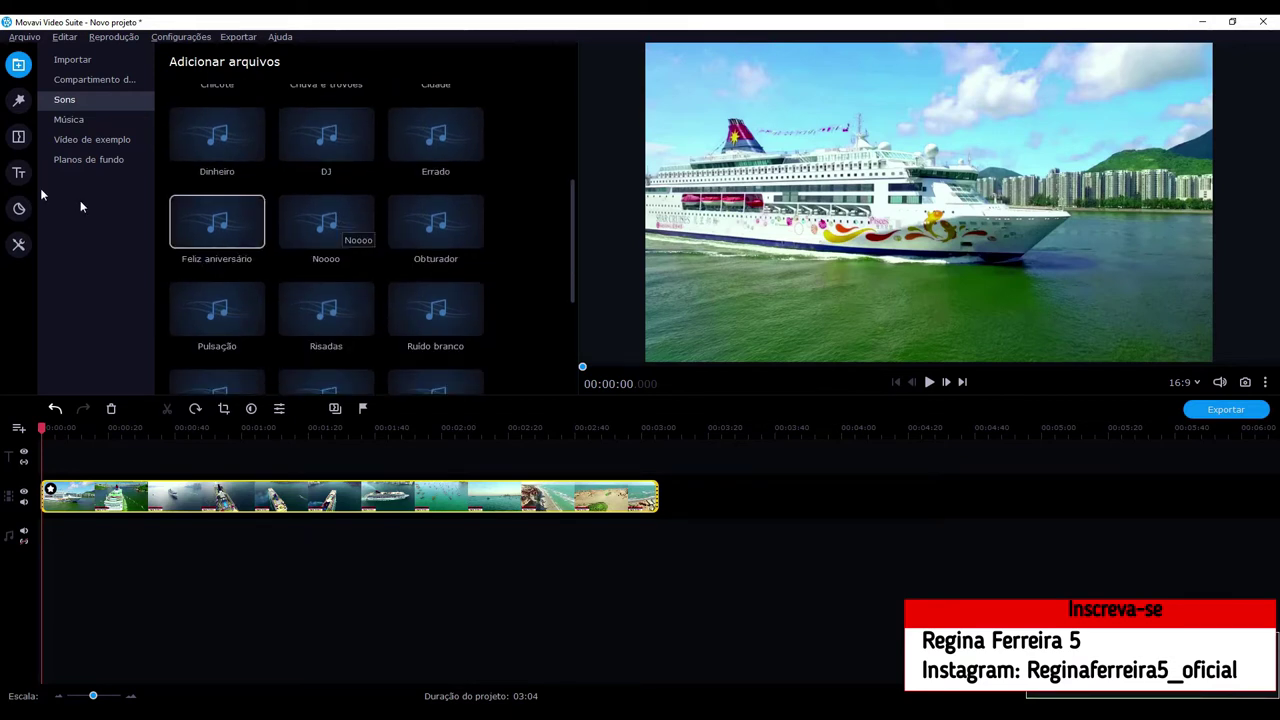
# - Look through the tracks in the built-in Música library
pyautogui.click(70, 121)
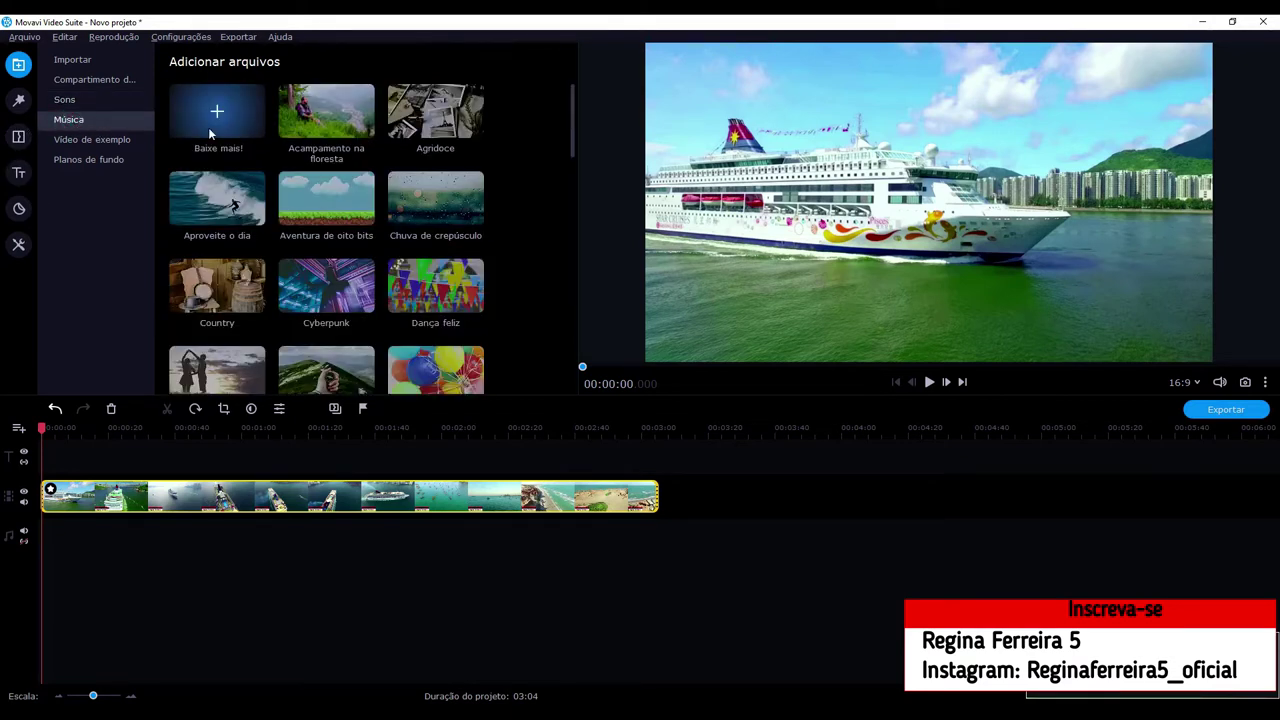
pyautogui.scroll(-2, 406, 197)
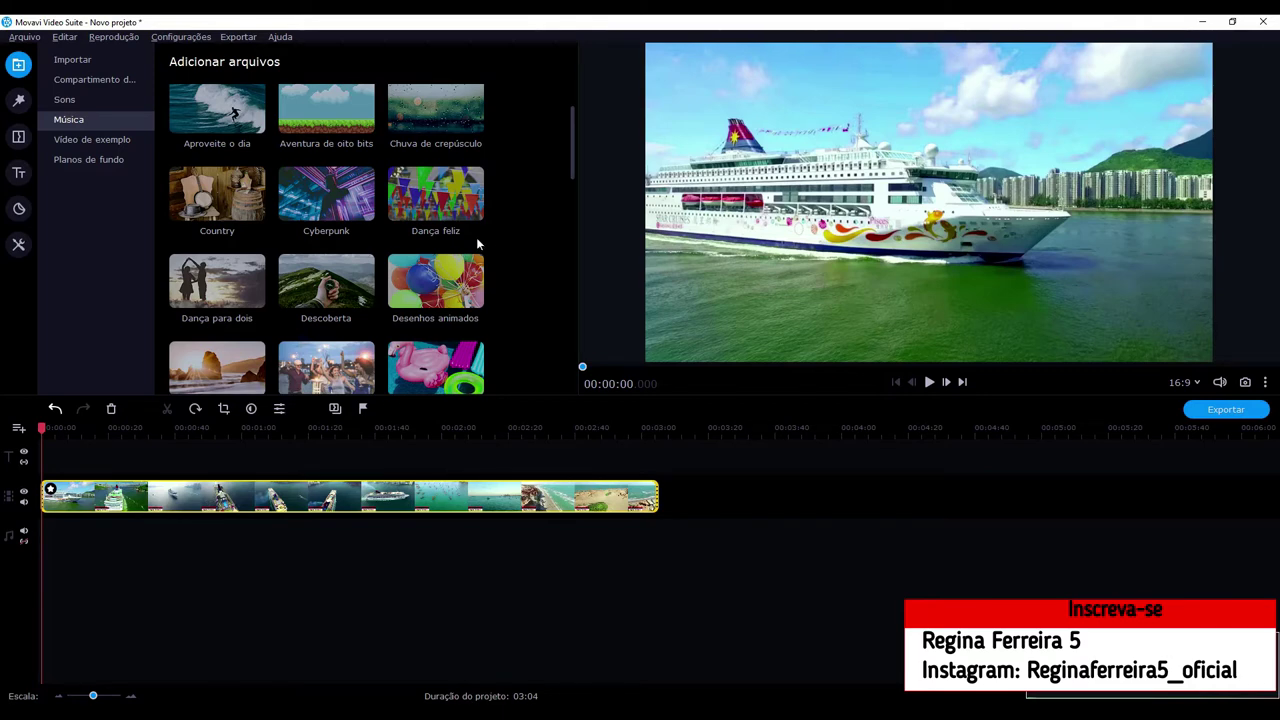
pyautogui.scroll(-3, 450, 240)
pyautogui.scroll(-3, 412, 252)
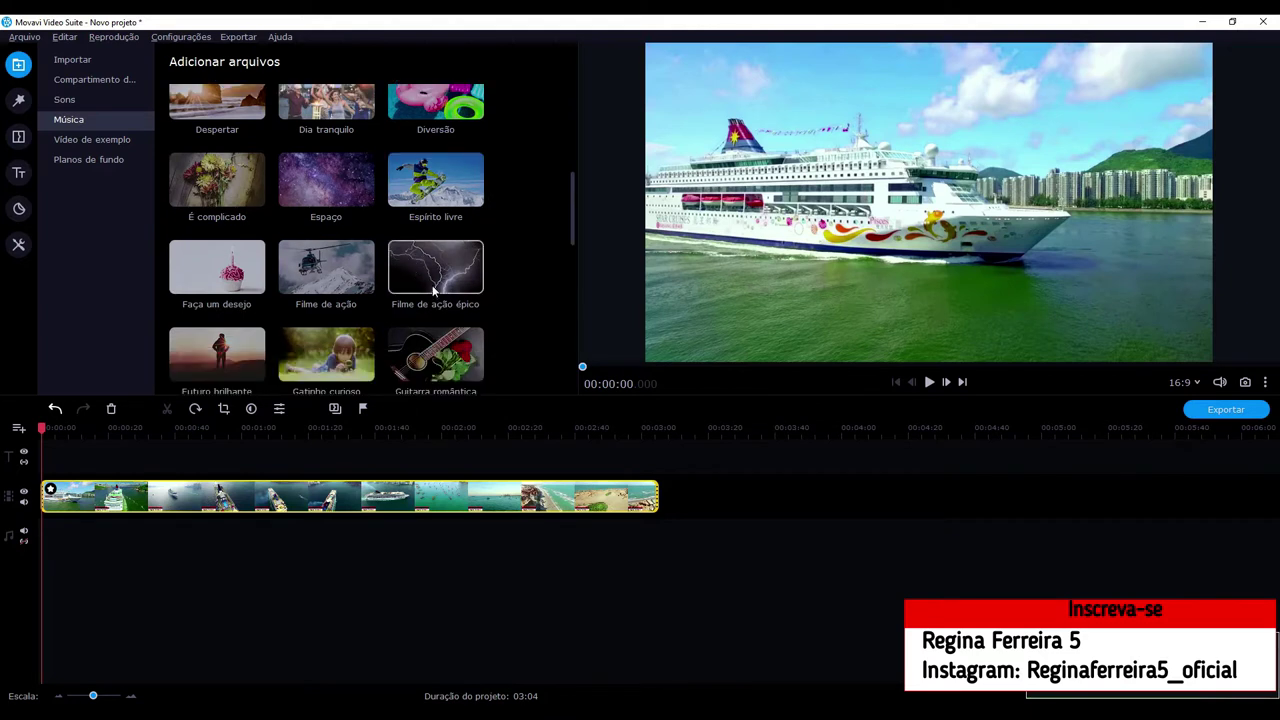
pyautogui.scroll(-6, 433, 290)
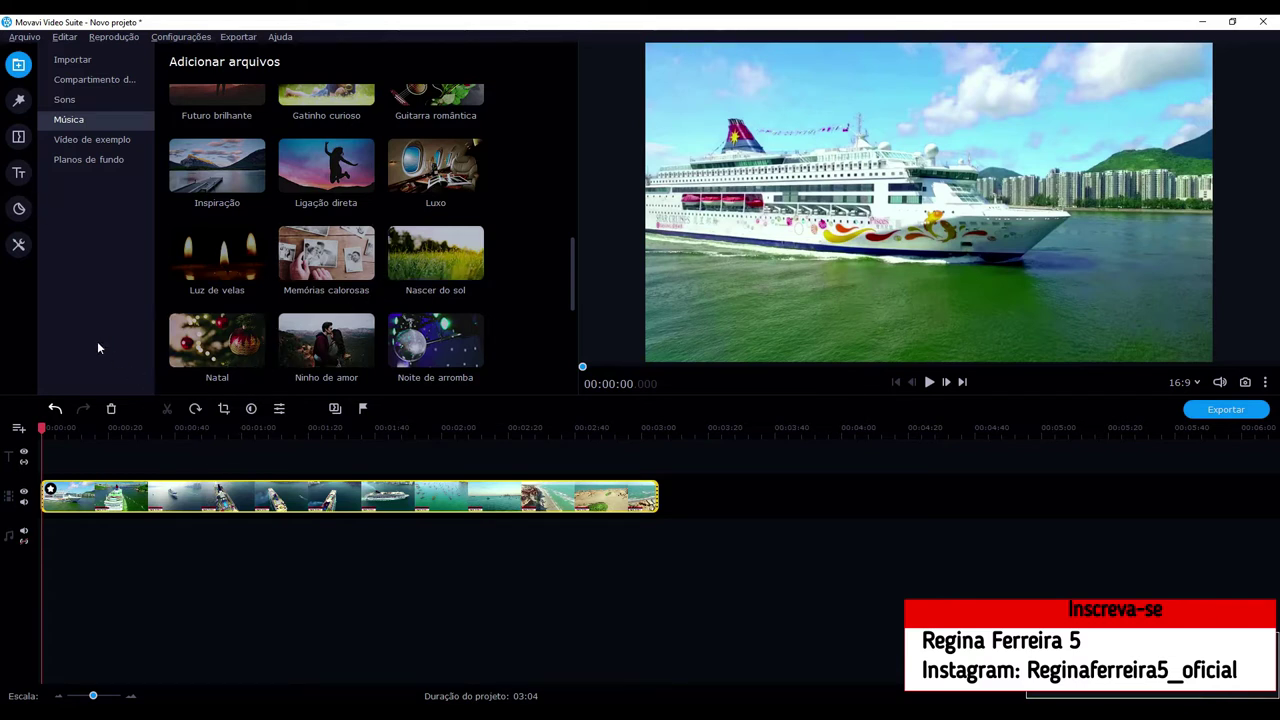
# - Import the Far_The_Days_Come music file from the Sem Direitos - Relaxamento folder on the Samsung_T5 (D:) drive
pyautogui.click(70, 63)
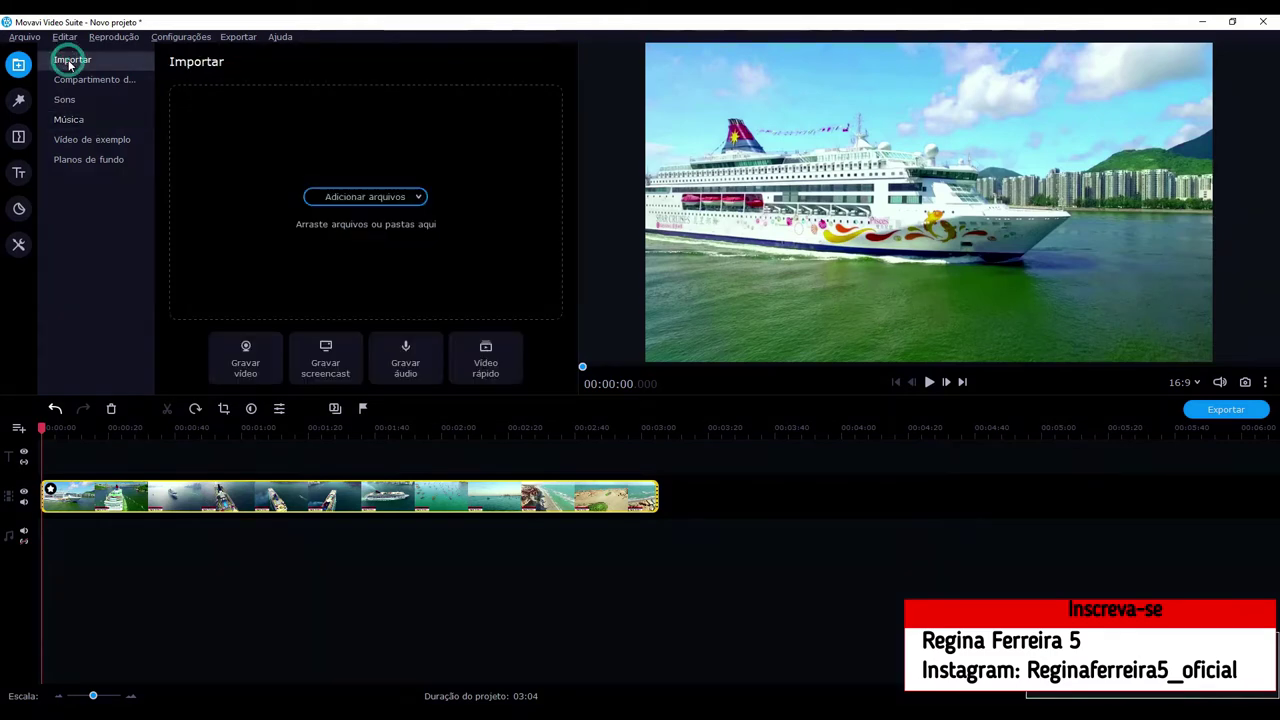
pyautogui.click(394, 198)
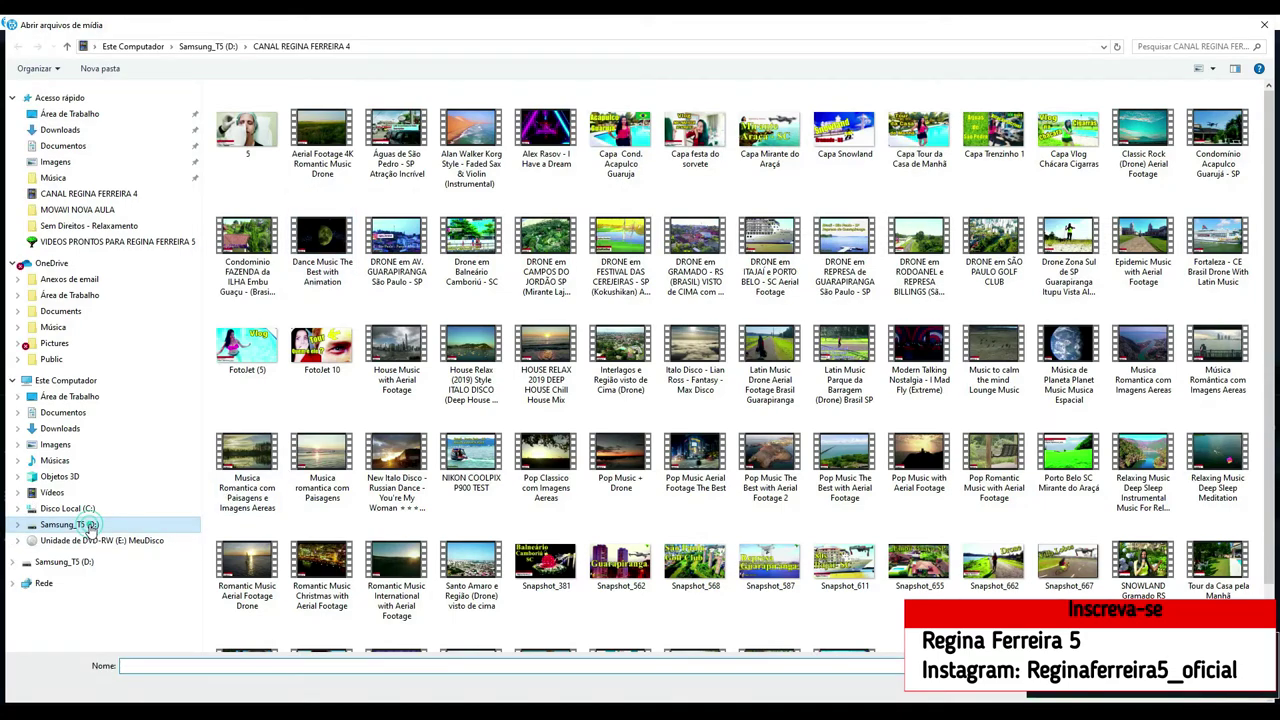
pyautogui.click(70, 524)
pyautogui.scroll(-15, 300, 460)
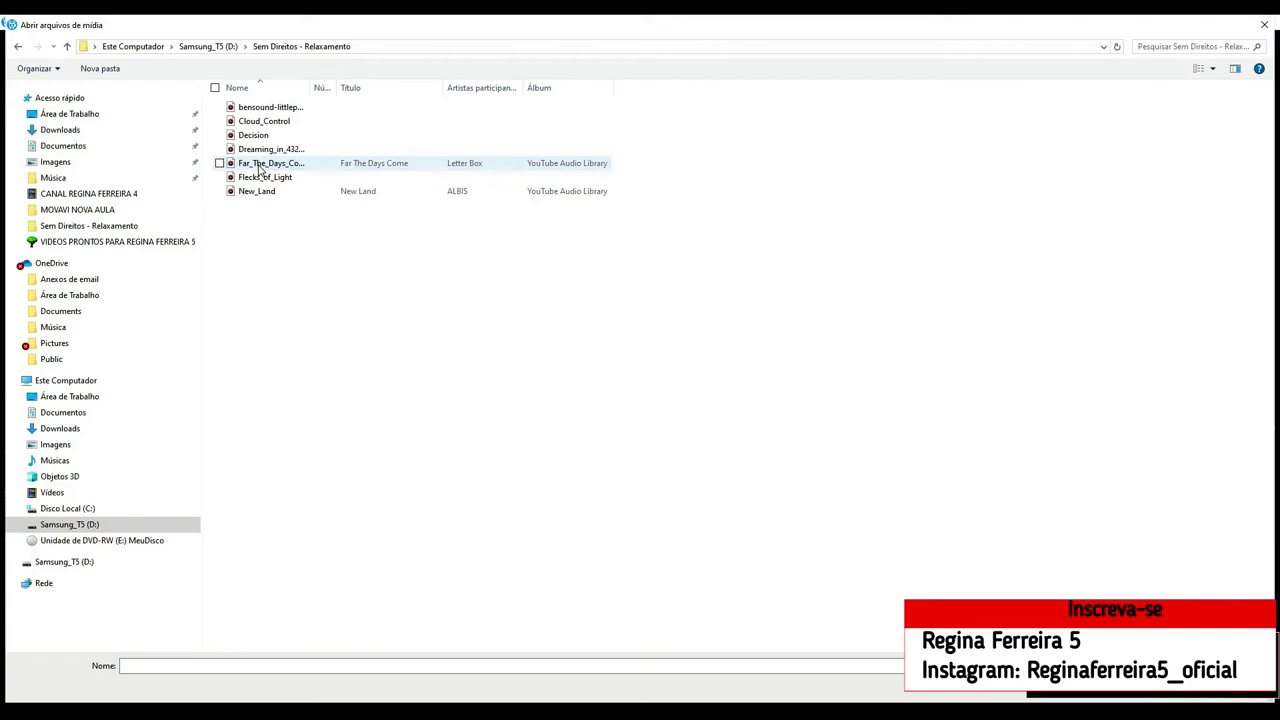
pyautogui.doubleClick(260, 164)
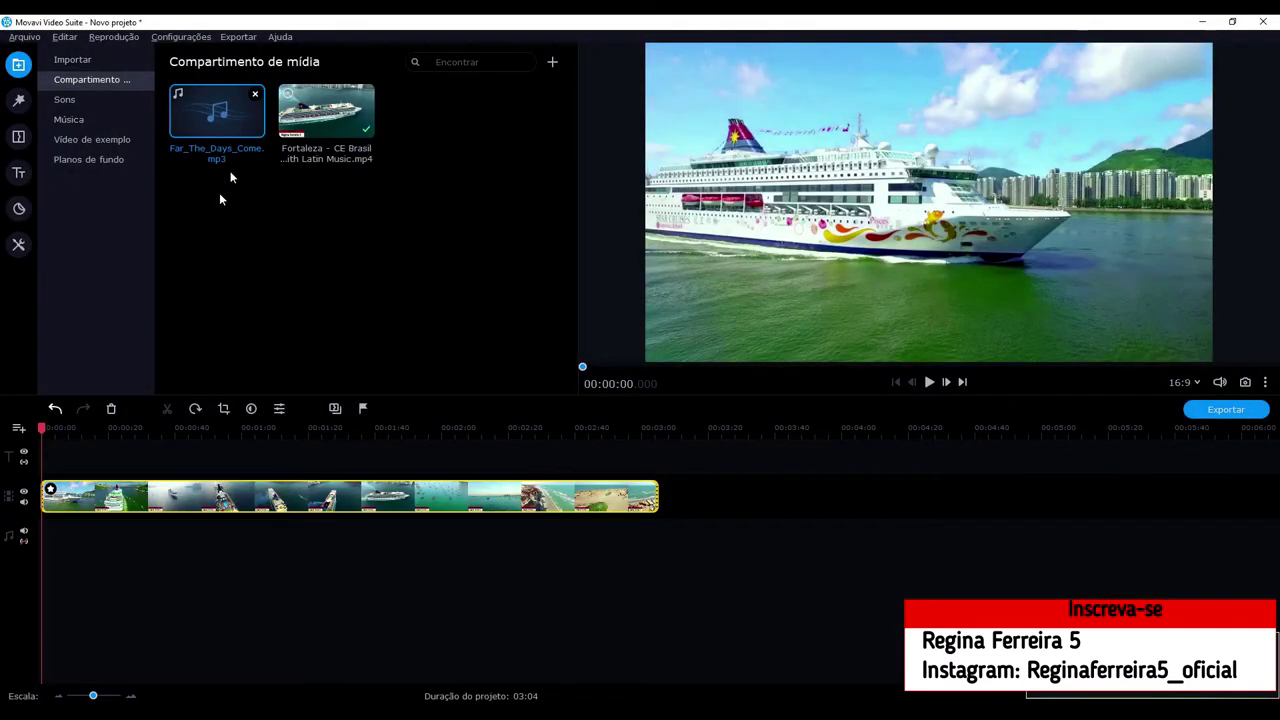
# - Place Far_The_Days_Come.mp3 at the start of the audio track and trim its end to match the video clip's end
pyautogui.moveTo(220, 108); pyautogui.dragTo(38, 552)
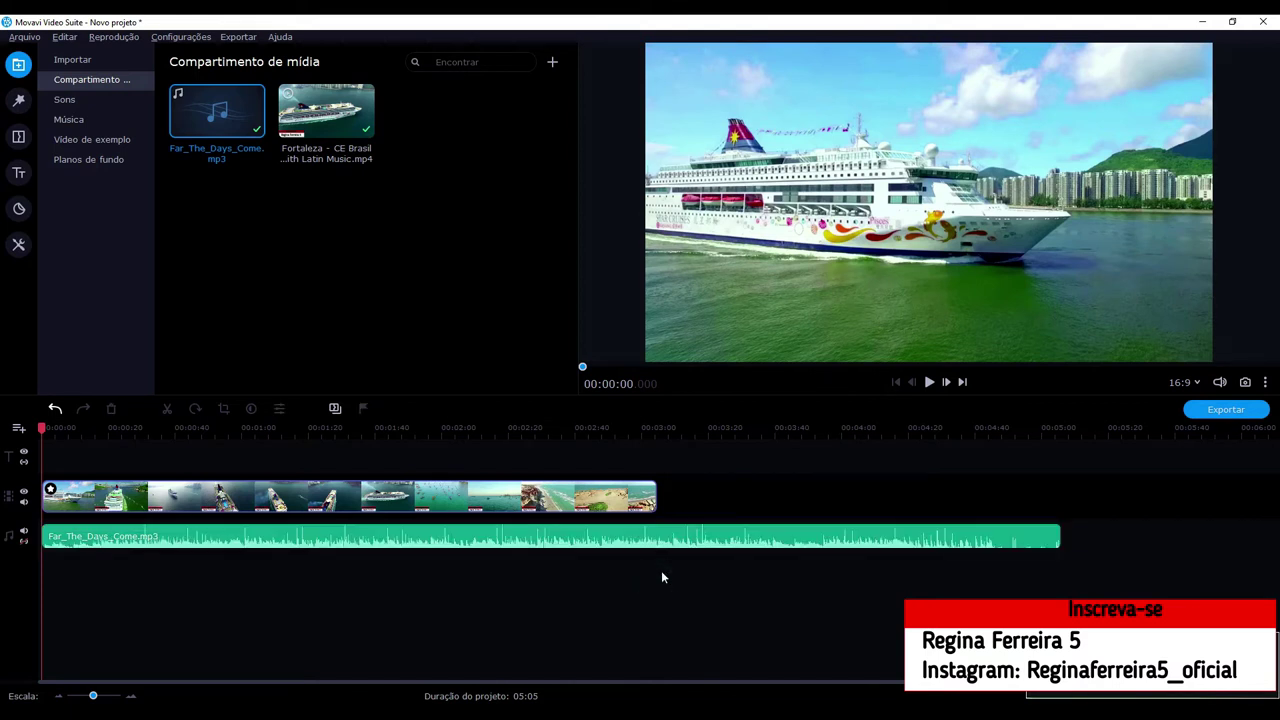
pyautogui.click(942, 538)
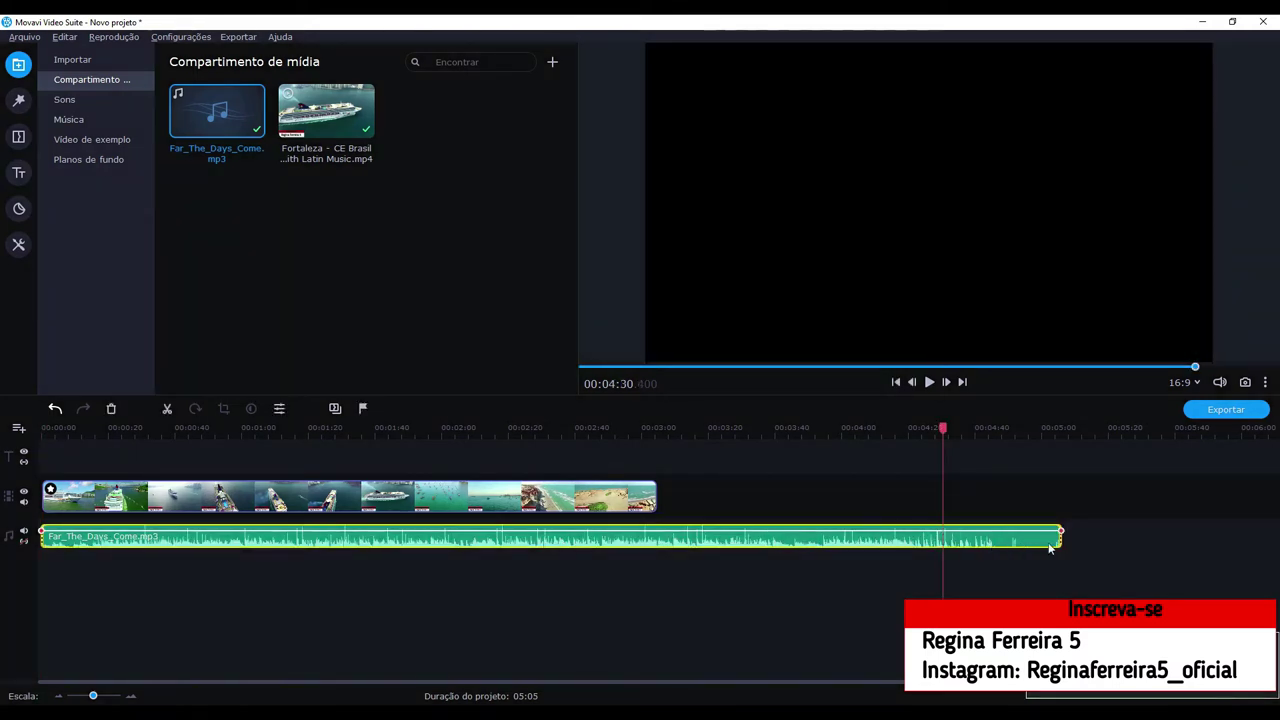
pyautogui.moveTo(1063, 543); pyautogui.dragTo(662, 536)
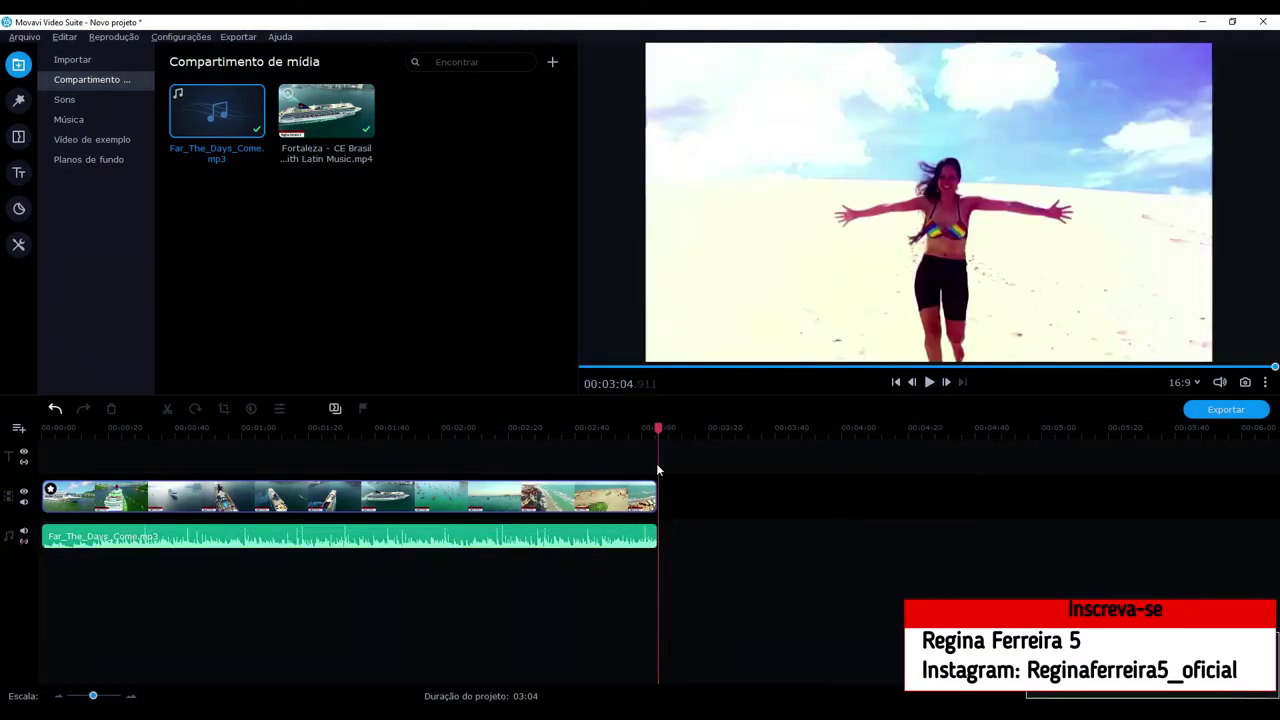
# - Open the music clip's properties and set its Fade out to 10,00 seconds
pyautogui.click(462, 541)
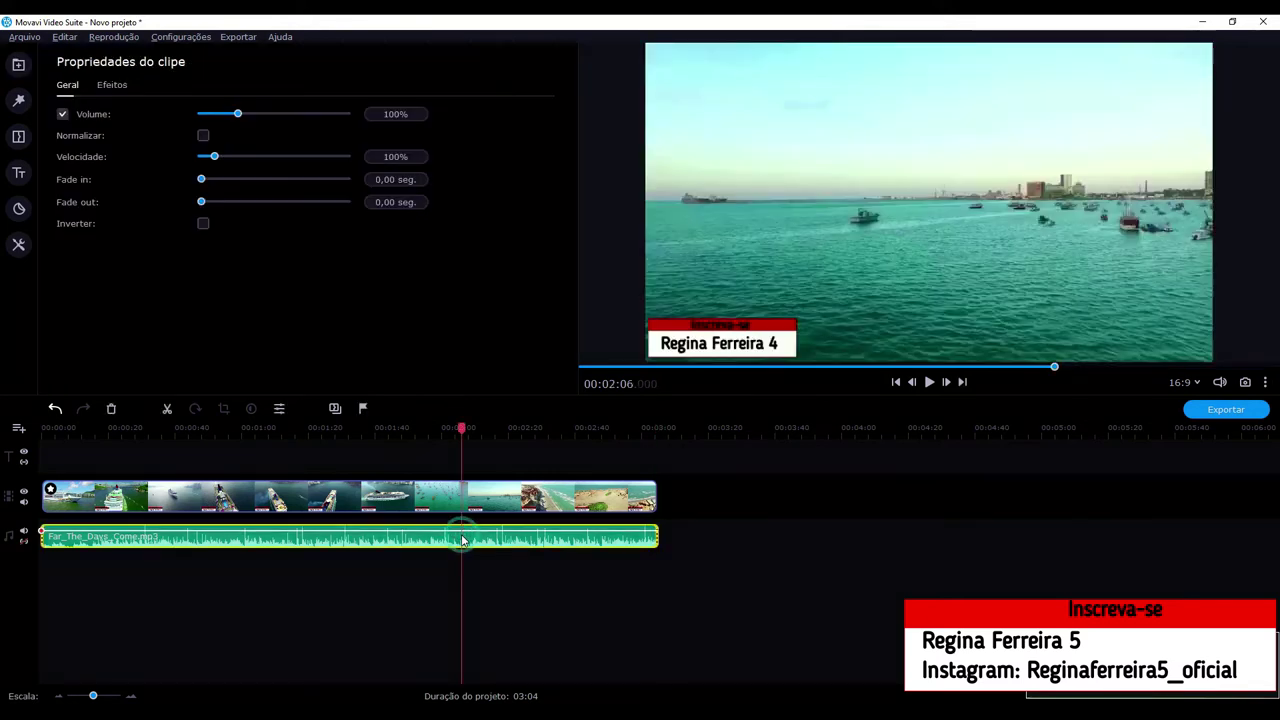
pyautogui.click(241, 202)
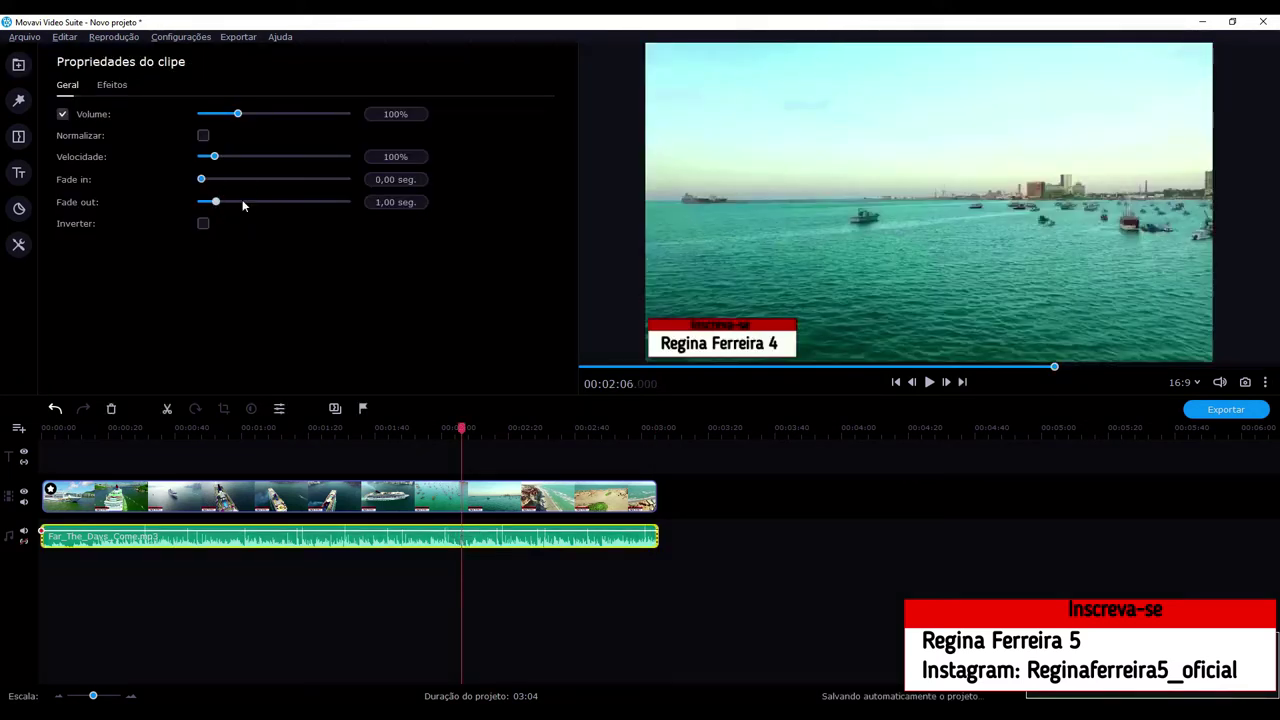
pyautogui.click(257, 204)
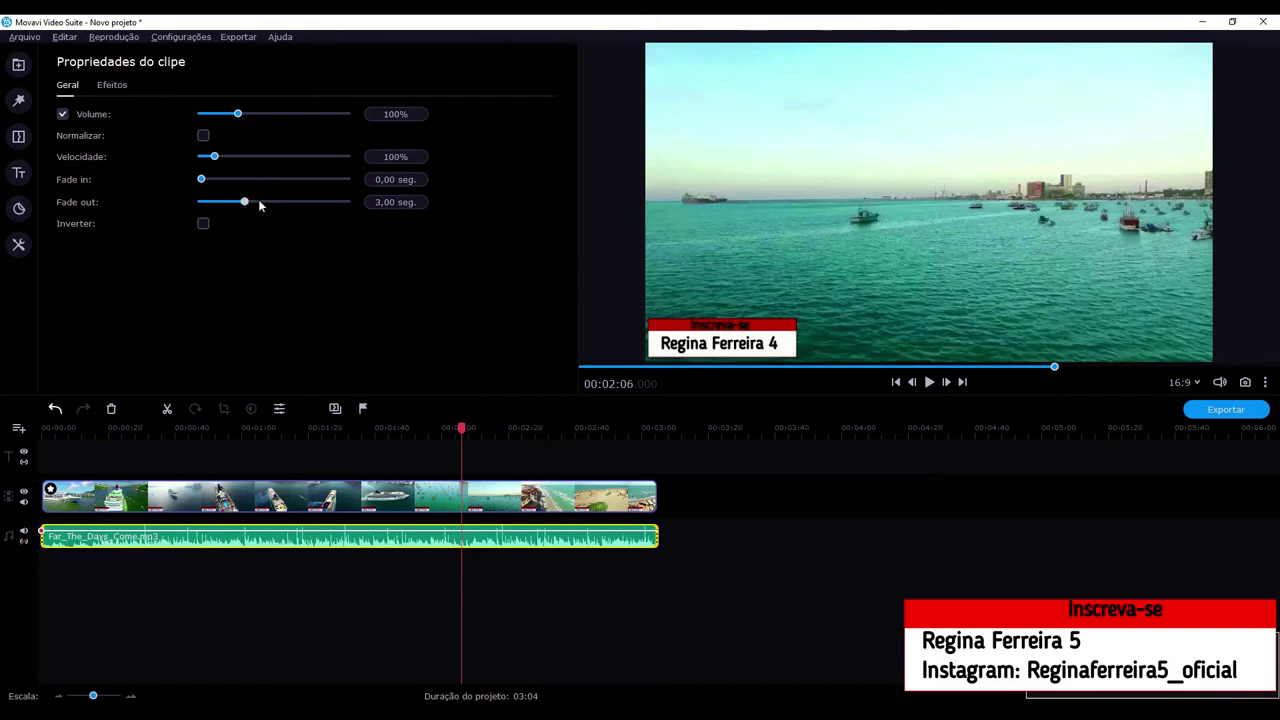
pyautogui.click(263, 203)
pyautogui.click(290, 204)
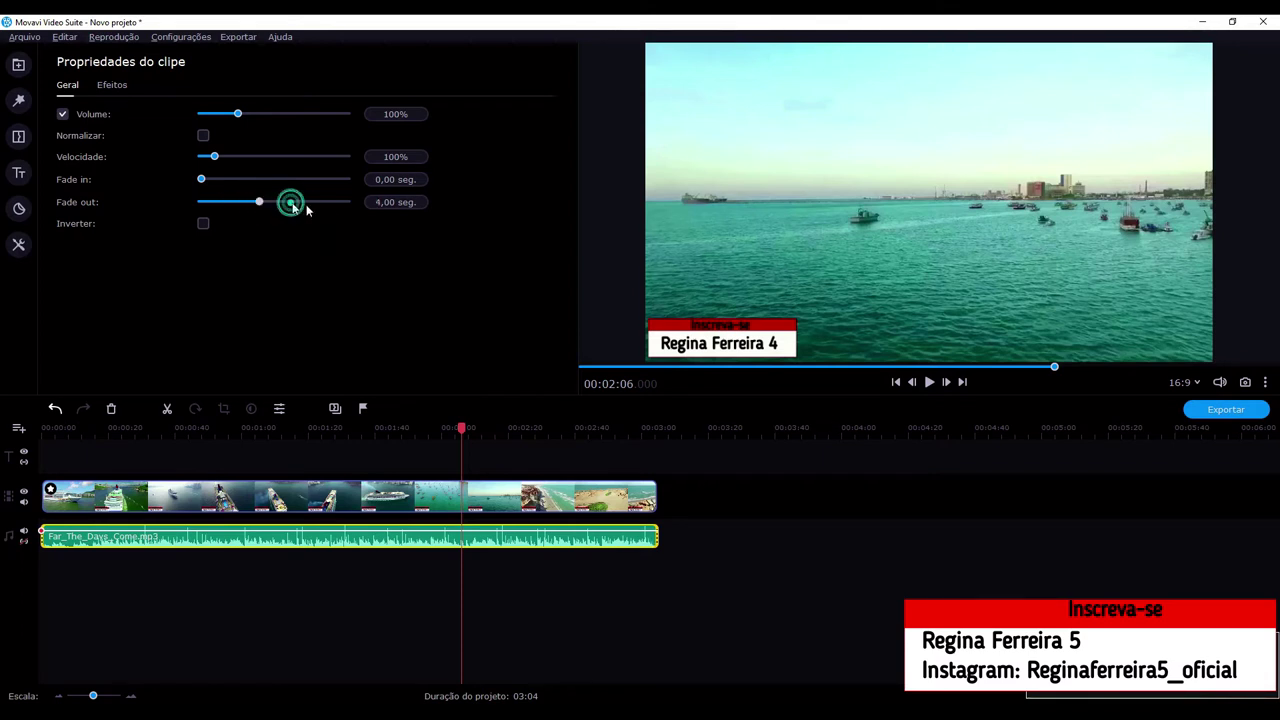
pyautogui.click(323, 202)
pyautogui.click(324, 202)
pyautogui.click(327, 204)
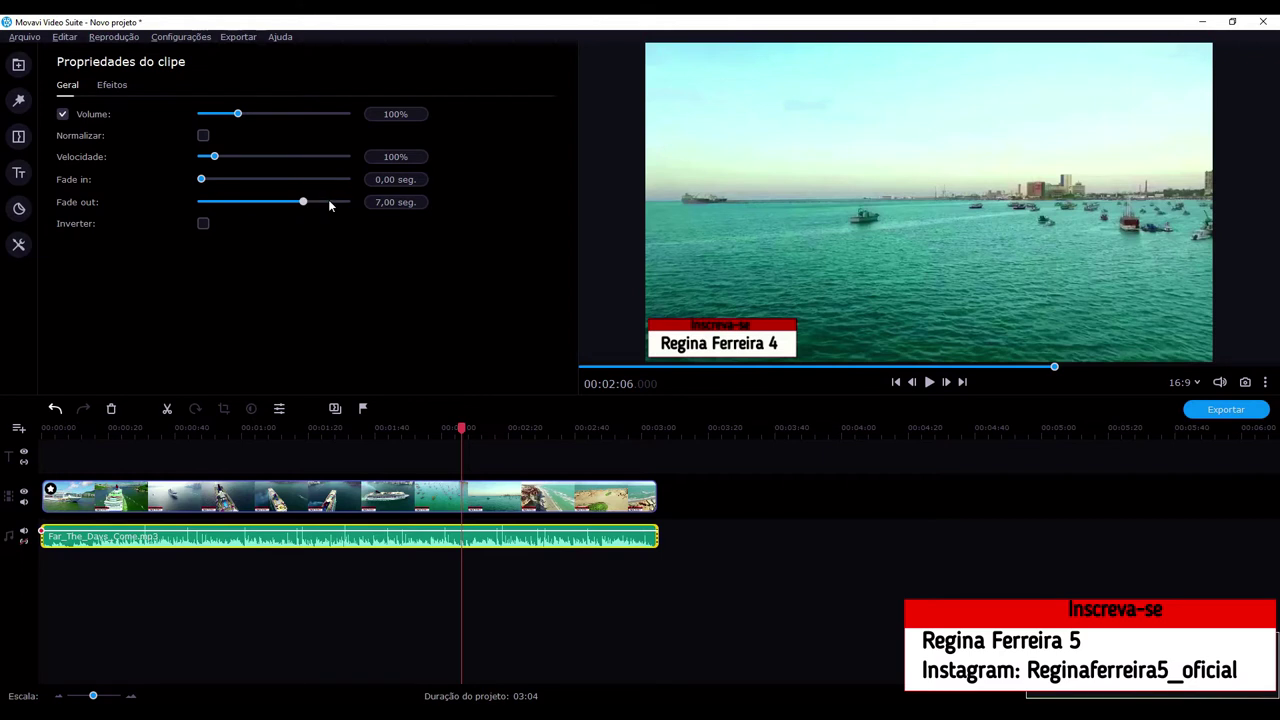
pyautogui.click(333, 205)
pyautogui.click(334, 205)
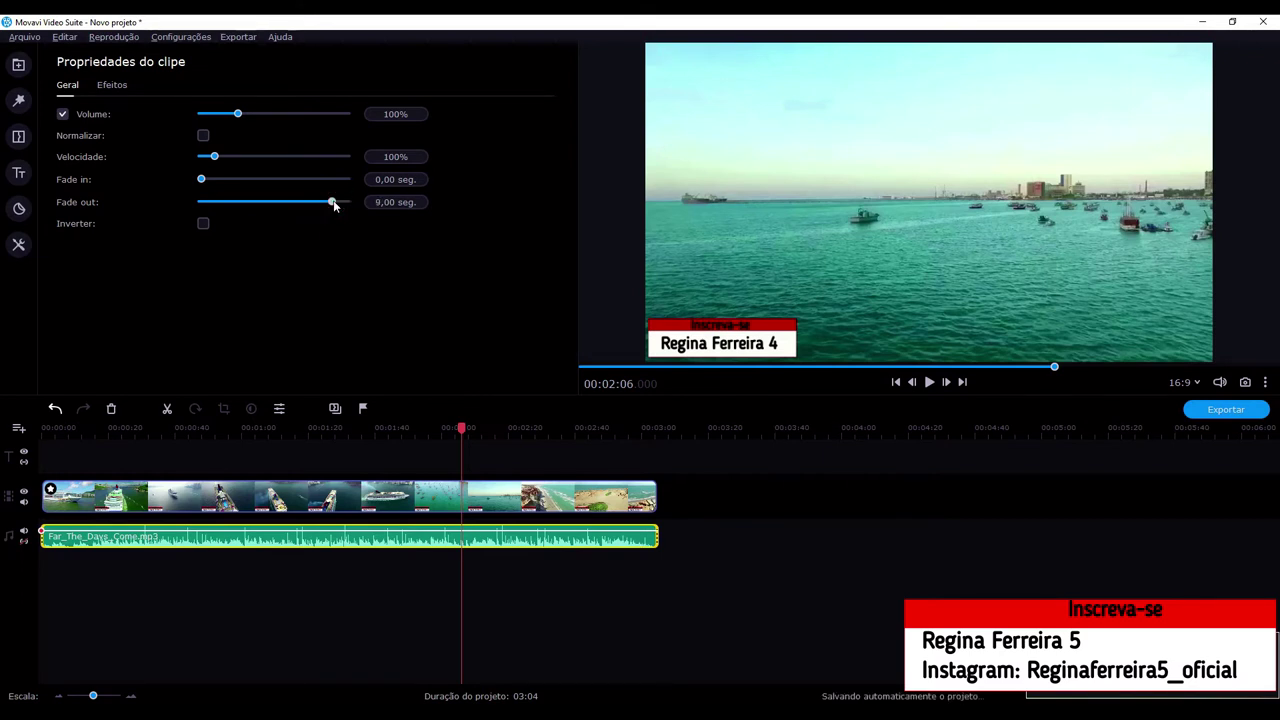
pyautogui.click(344, 203)
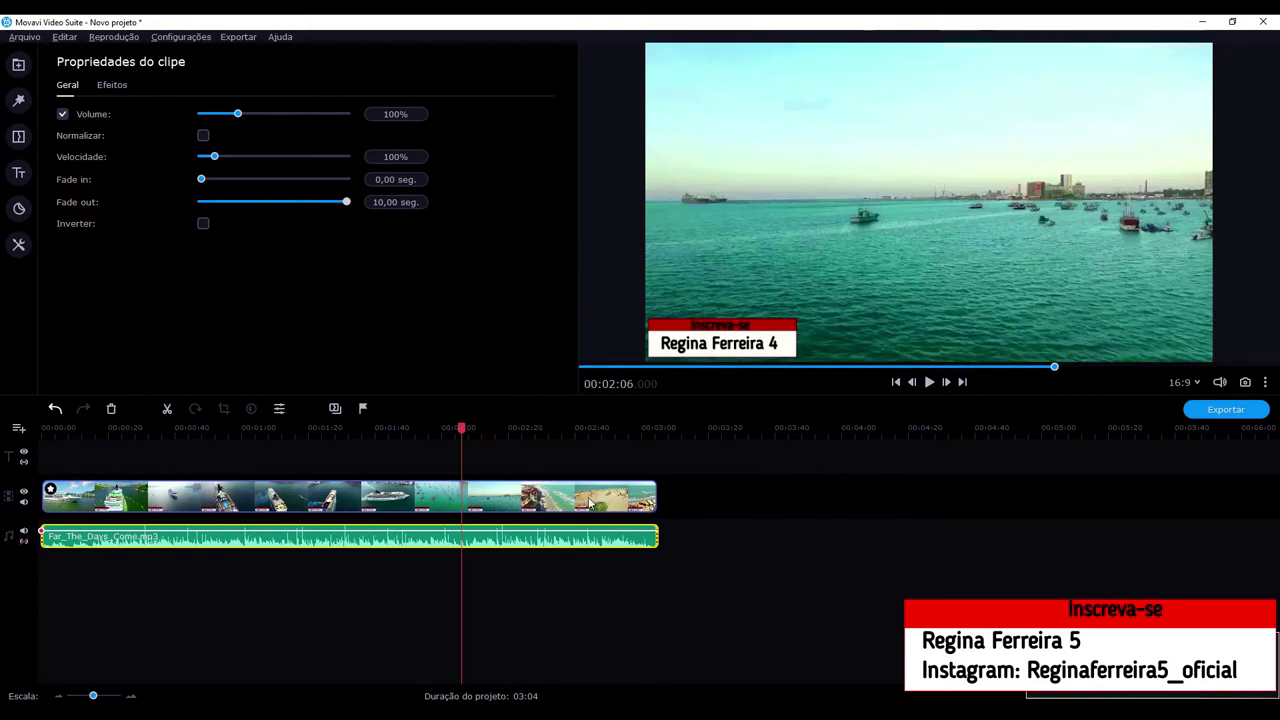
# - Open the Fortaleza video clip's properties and increase its Fade out
pyautogui.click(521, 502)
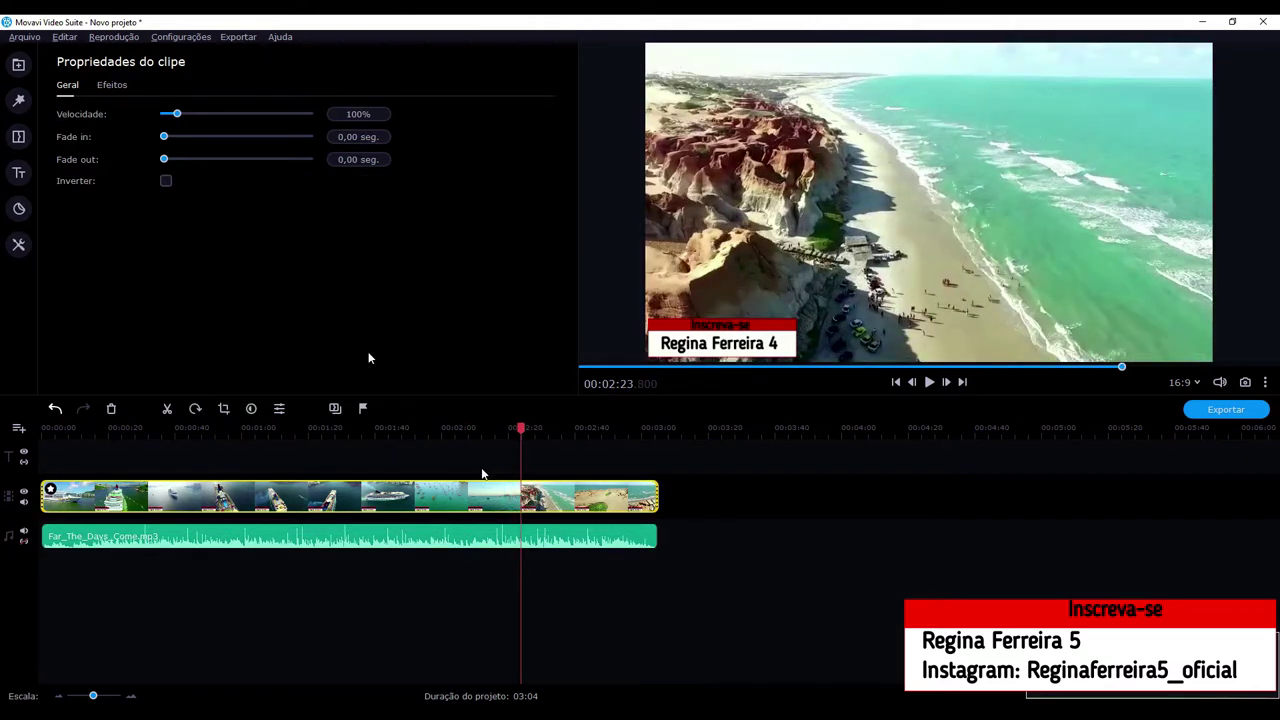
pyautogui.click(227, 161)
pyautogui.click(236, 162)
pyautogui.click(236, 162)
# - Reopen the music clip's properties and set its volume to 150%
pyautogui.click(271, 540)
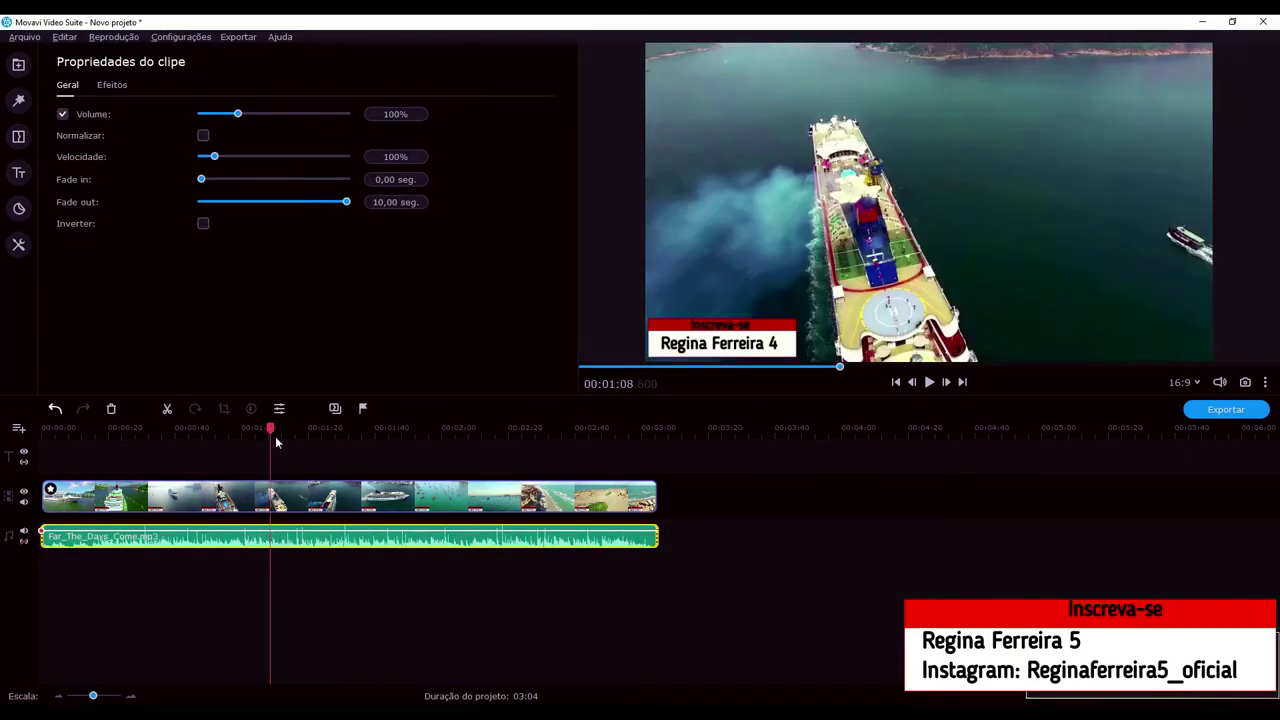
pyautogui.moveTo(271, 430); pyautogui.dragTo(30, 430)
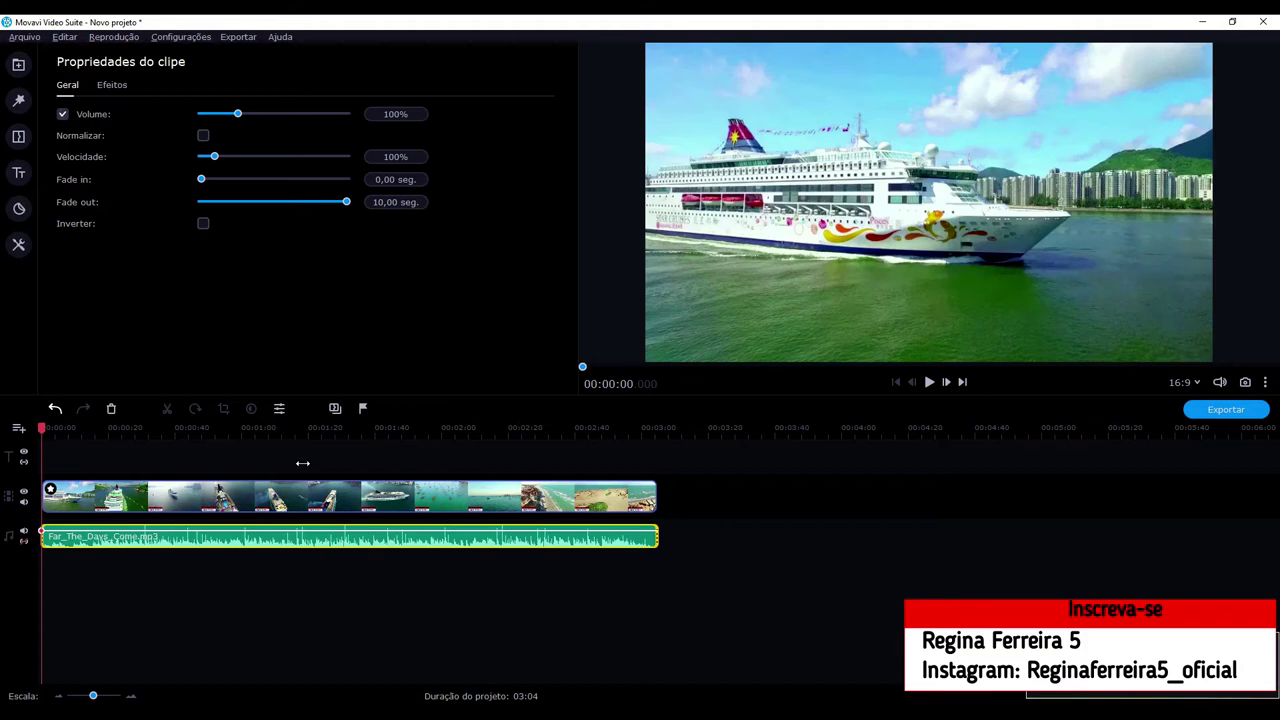
pyautogui.click(416, 463)
pyautogui.click(354, 543)
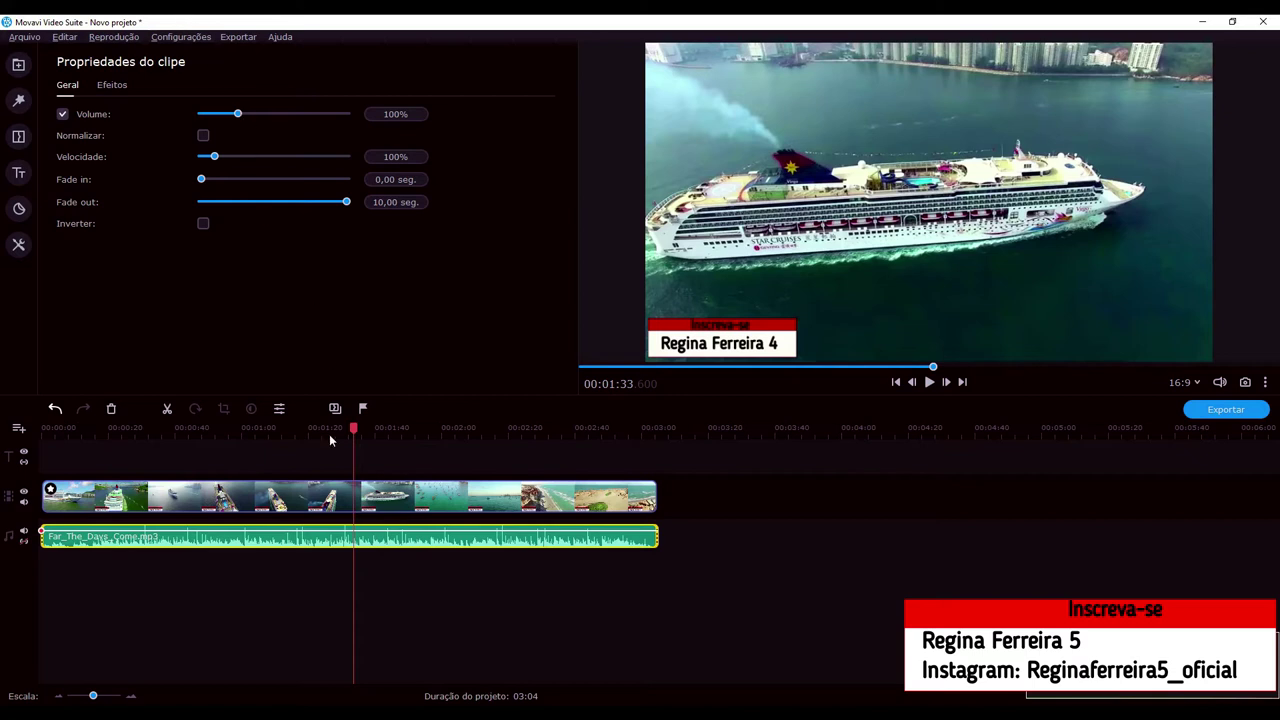
pyautogui.click(357, 548)
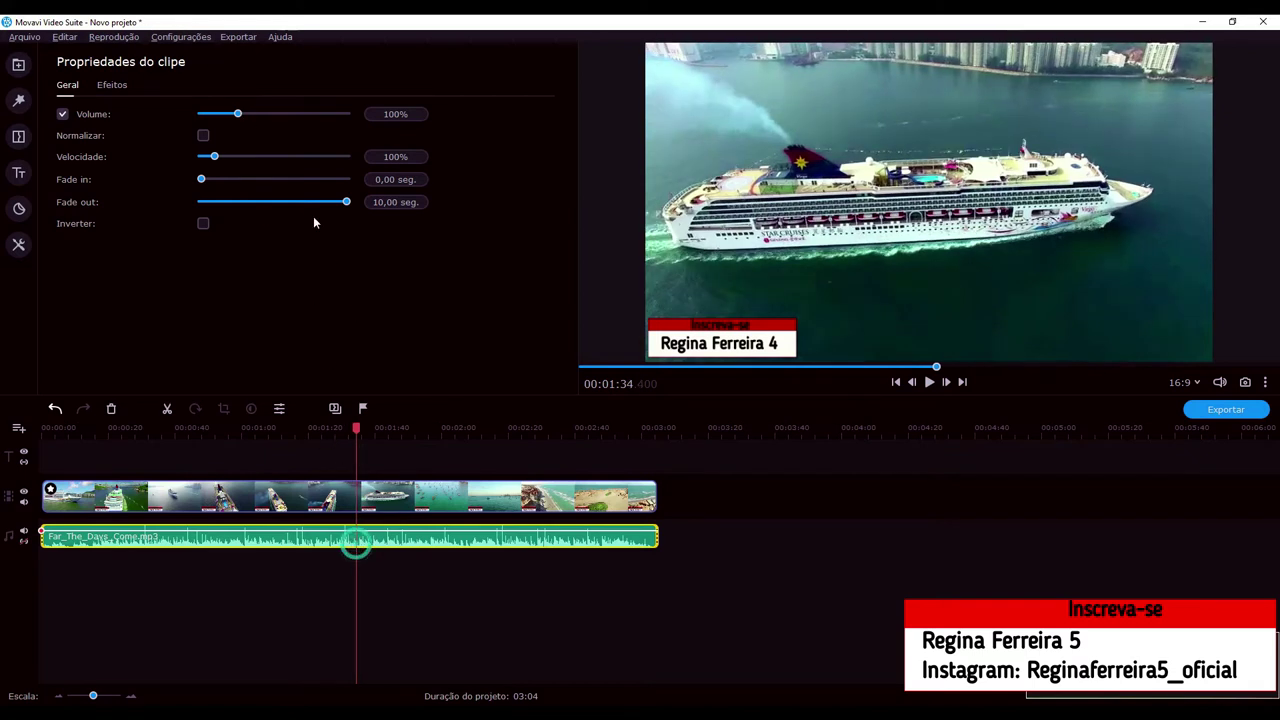
pyautogui.click(293, 113)
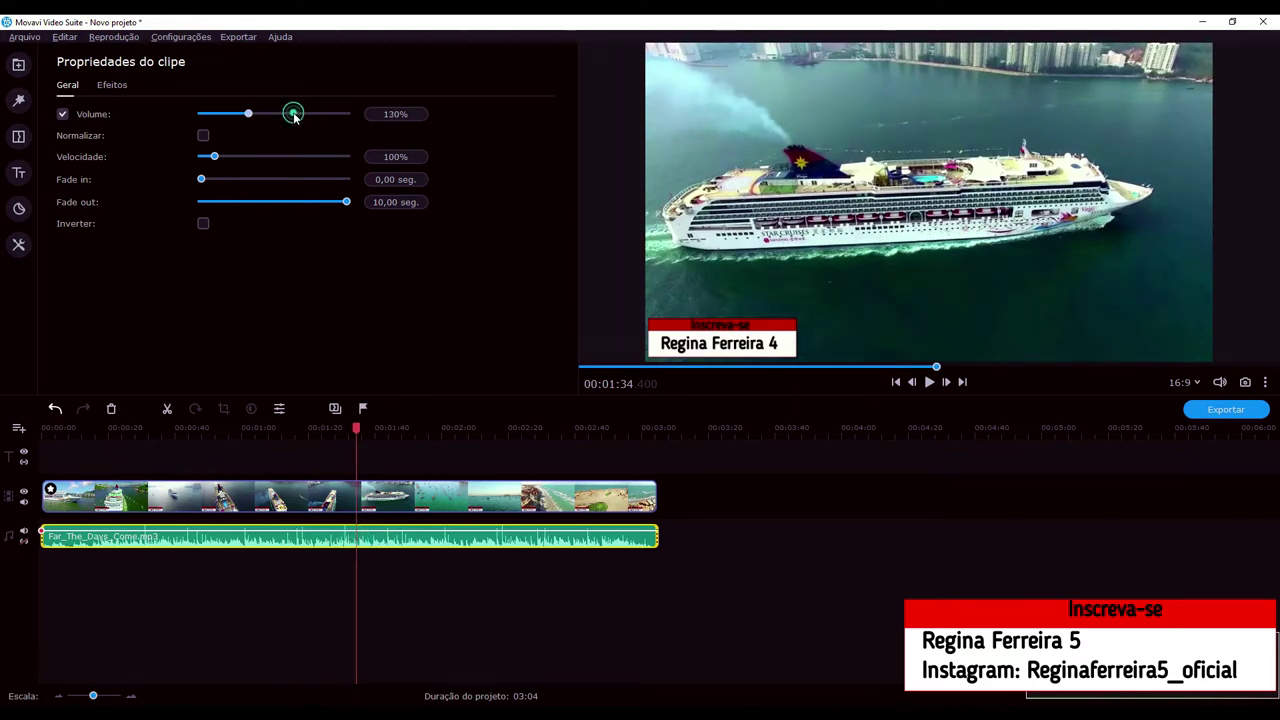
pyautogui.click(293, 113)
pyautogui.click(293, 113)
pyautogui.click(248, 115)
# - Play back the project's ending from about 00:02:47 to check the fade-outs of the video and music
pyautogui.moveTo(358, 430); pyautogui.dragTo(604, 463)
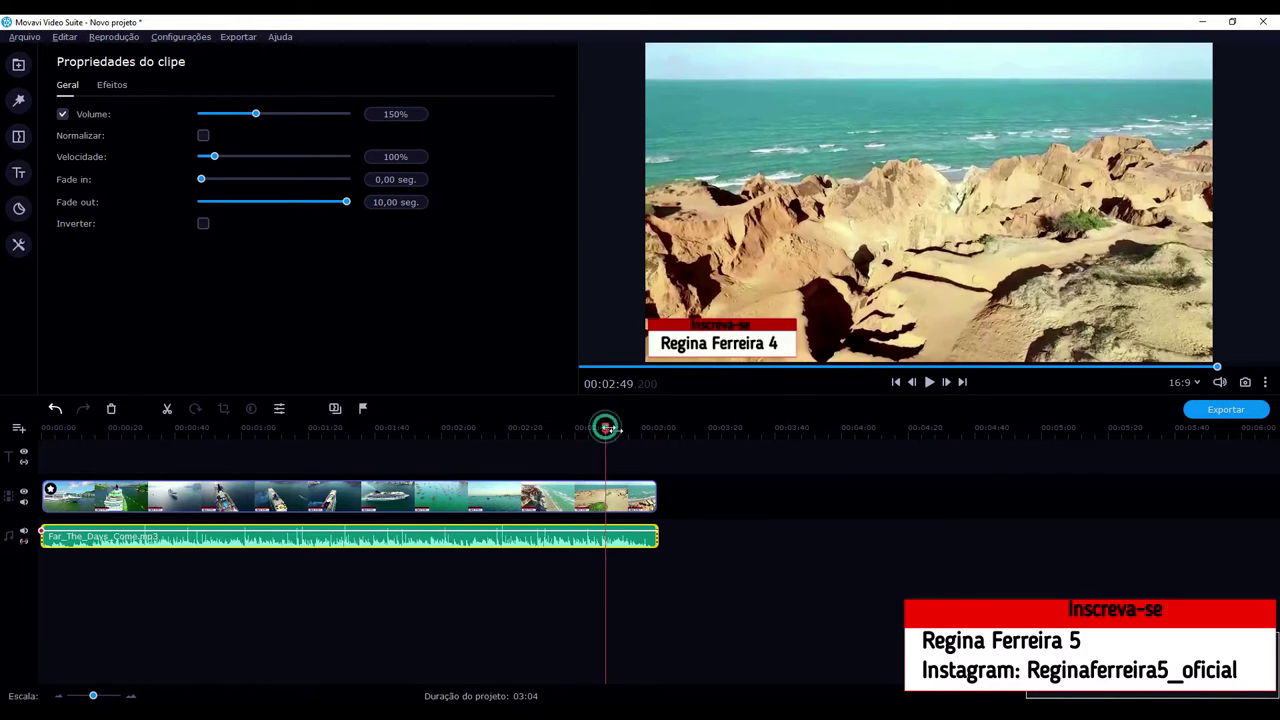
pyautogui.moveTo(606, 432); pyautogui.dragTo(620, 432)
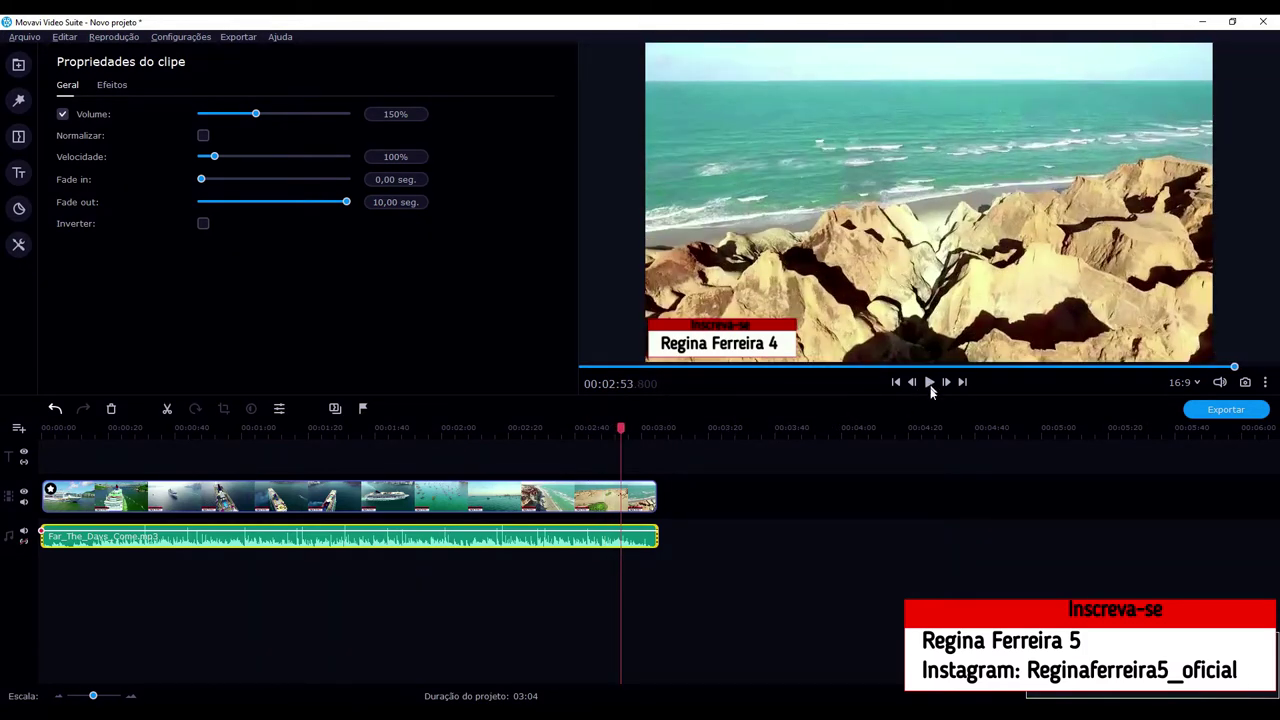
pyautogui.moveTo(620, 428); pyautogui.dragTo(599, 428)
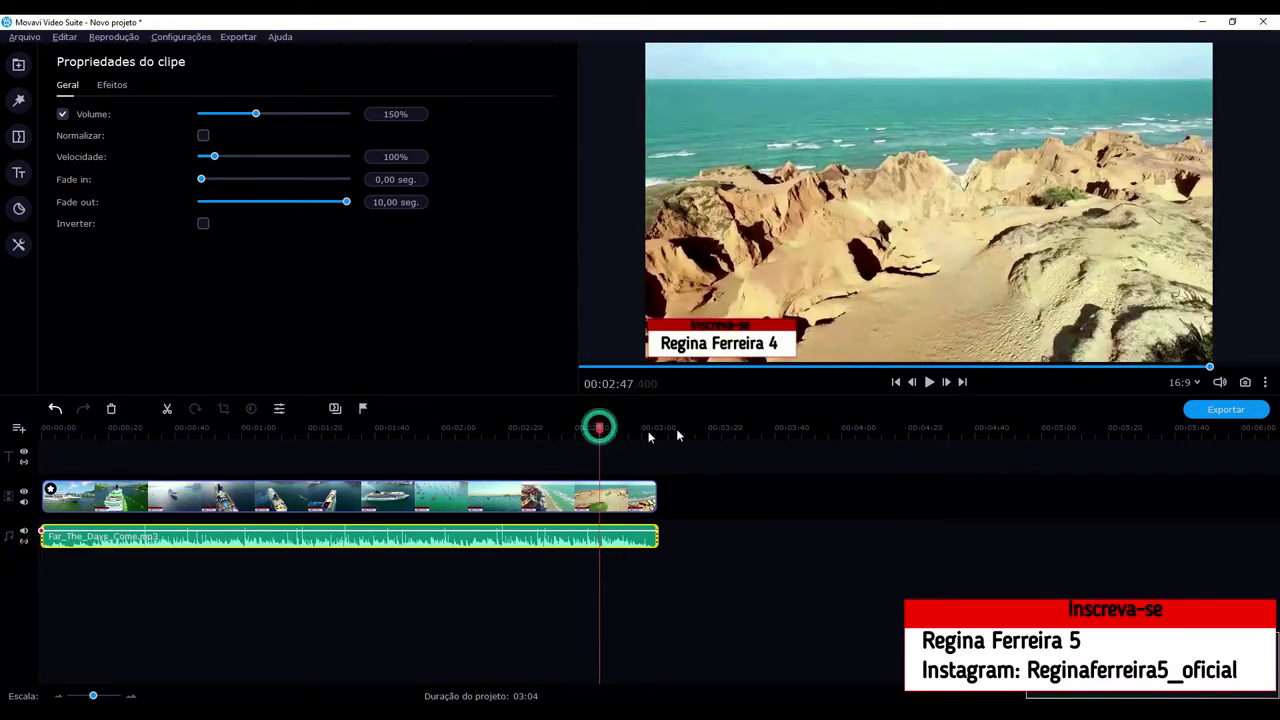
pyautogui.click(930, 382)
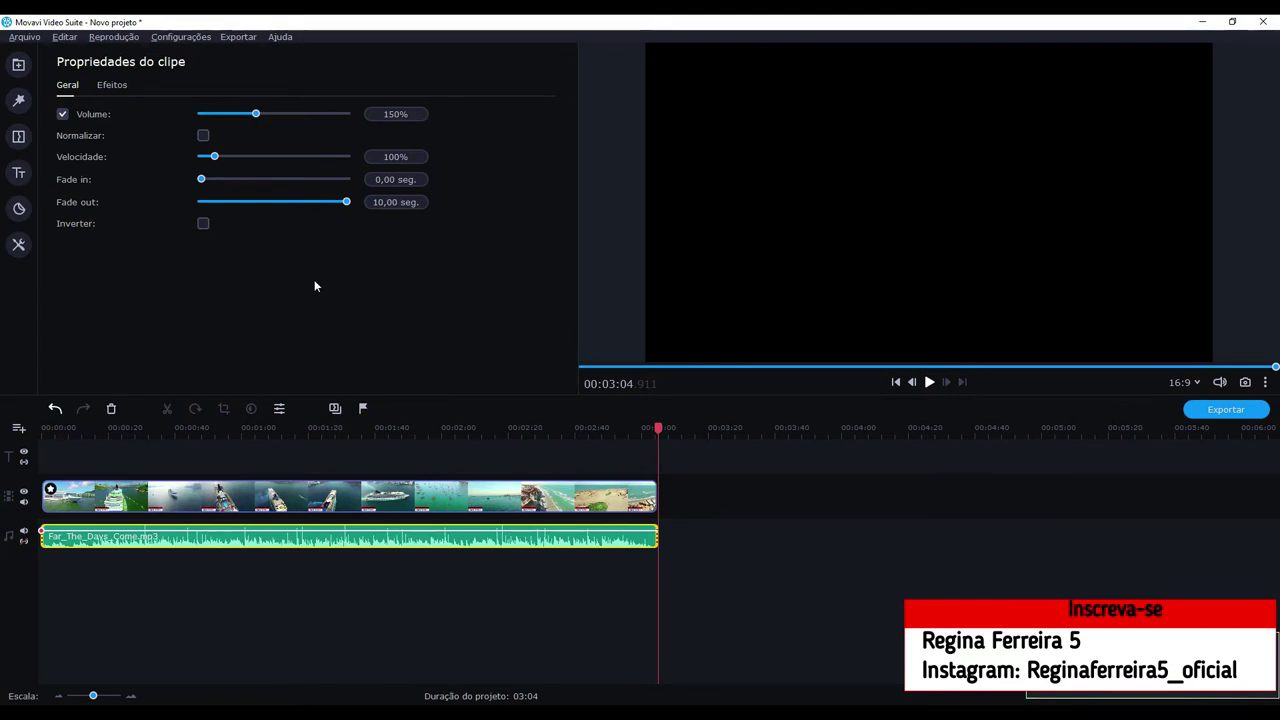
pyautogui.click(610, 500)
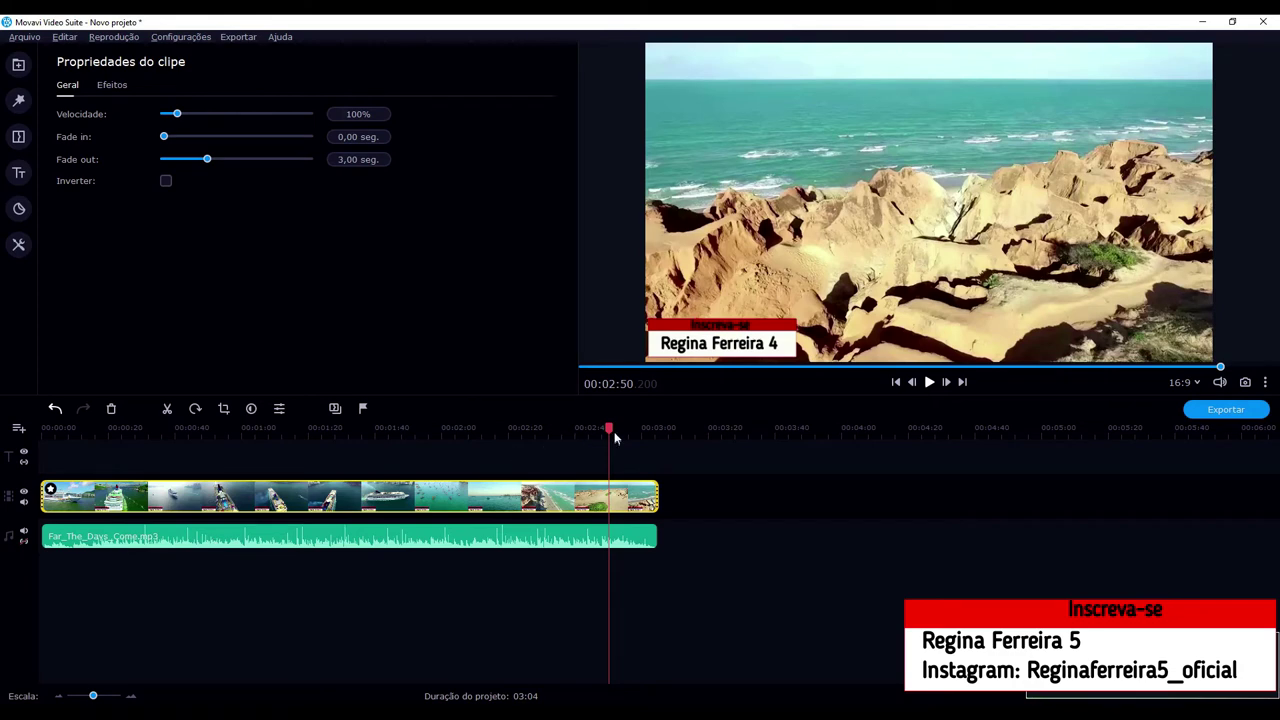
# - Mute the Far_The_Days_Come.mp3 music track and return the playhead to the start of the timeline
pyautogui.click(42, 428)
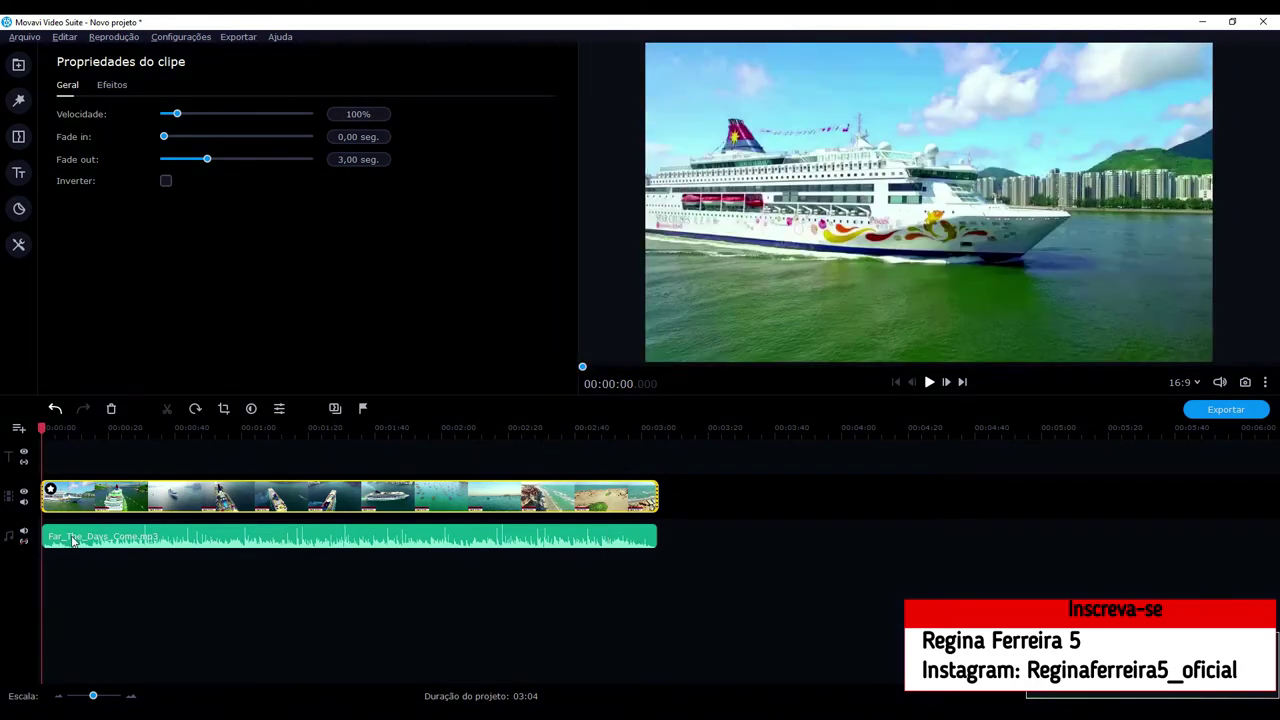
pyautogui.click(88, 540)
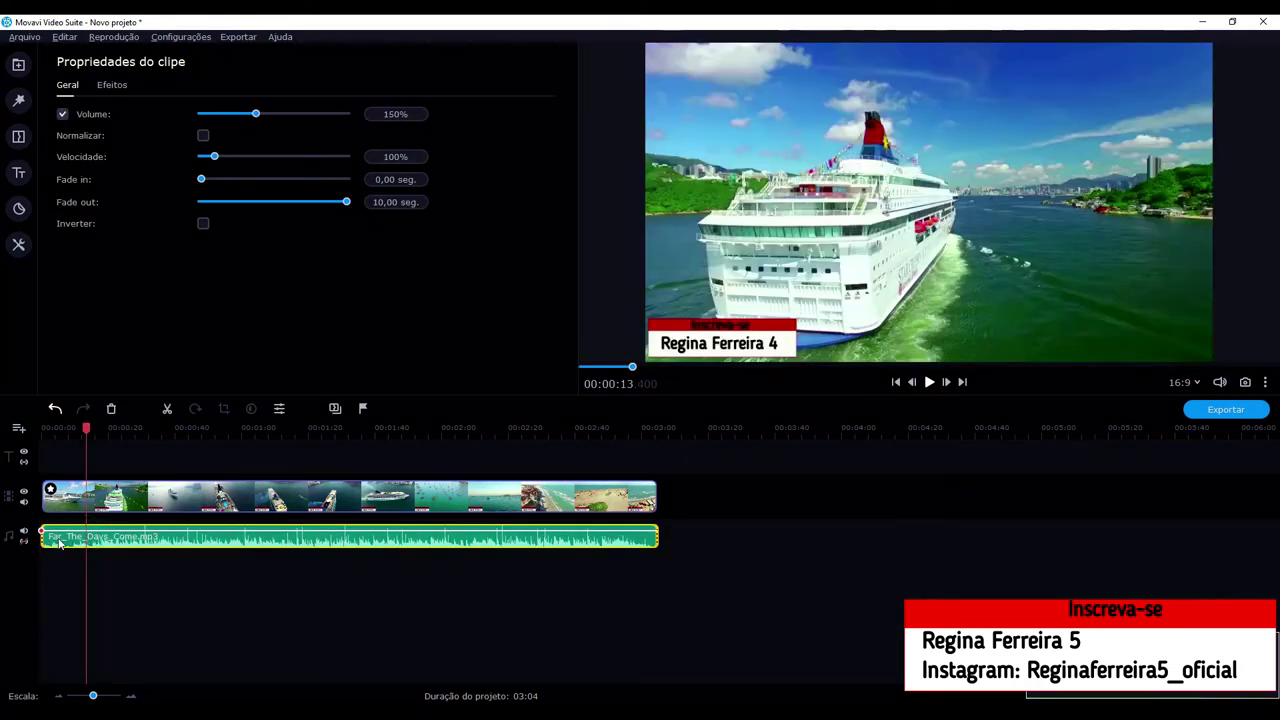
pyautogui.click(24, 532)
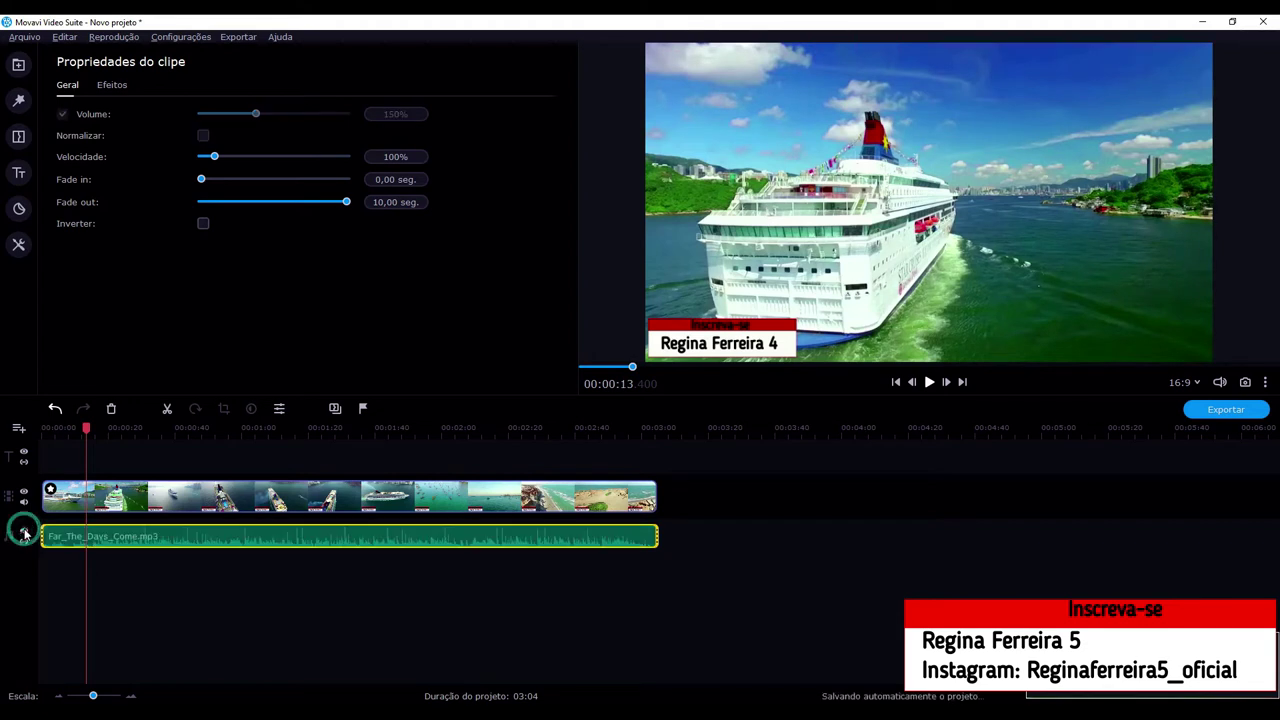
pyautogui.moveTo(86, 428); pyautogui.dragTo(12, 424)
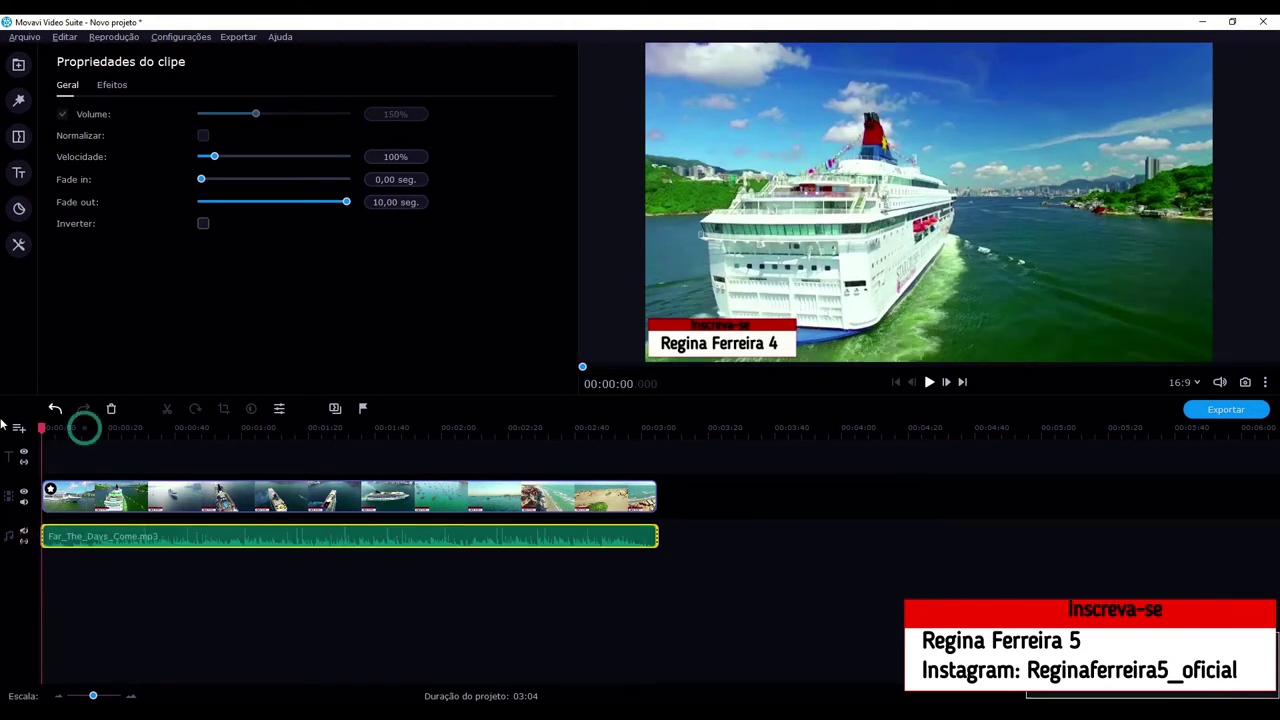
pyautogui.click(23, 534)
pyautogui.click(23, 534)
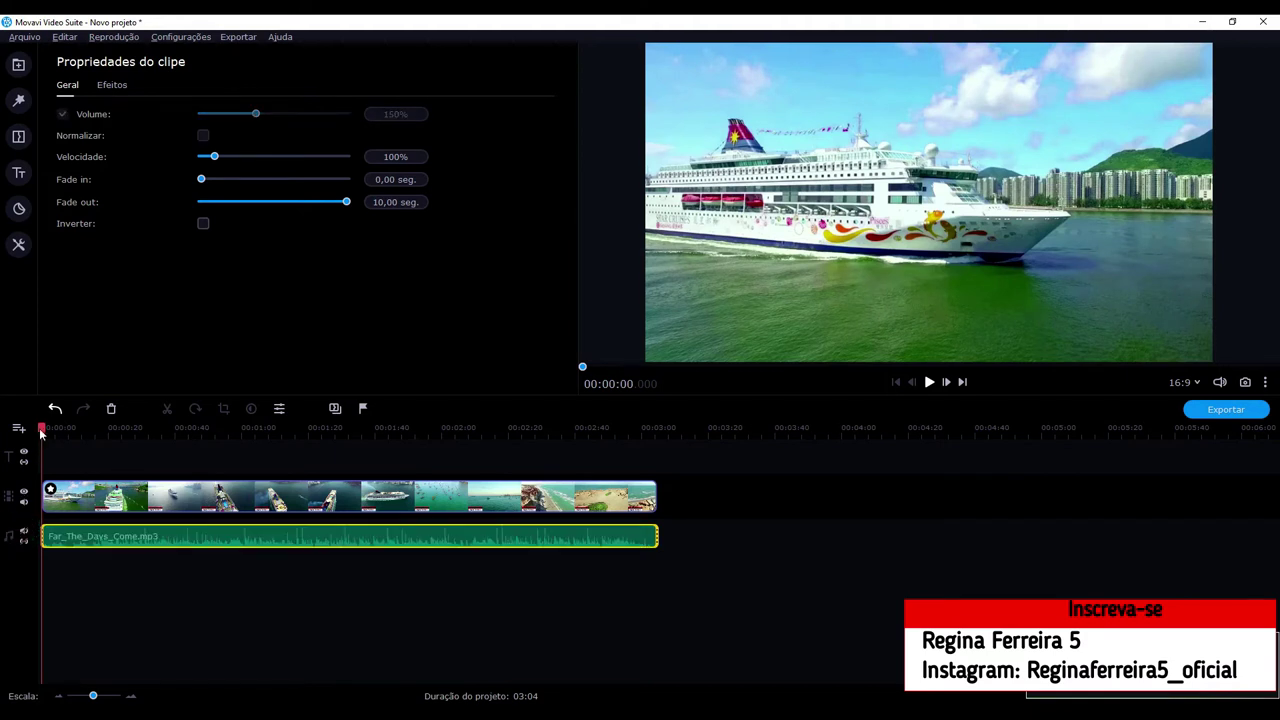
# - Record about 31 seconds of narration with Microfone (Realtek Audio) from the timeline start, with Reproduzir vídeo durante a gravação enabled
pyautogui.click(17, 66)
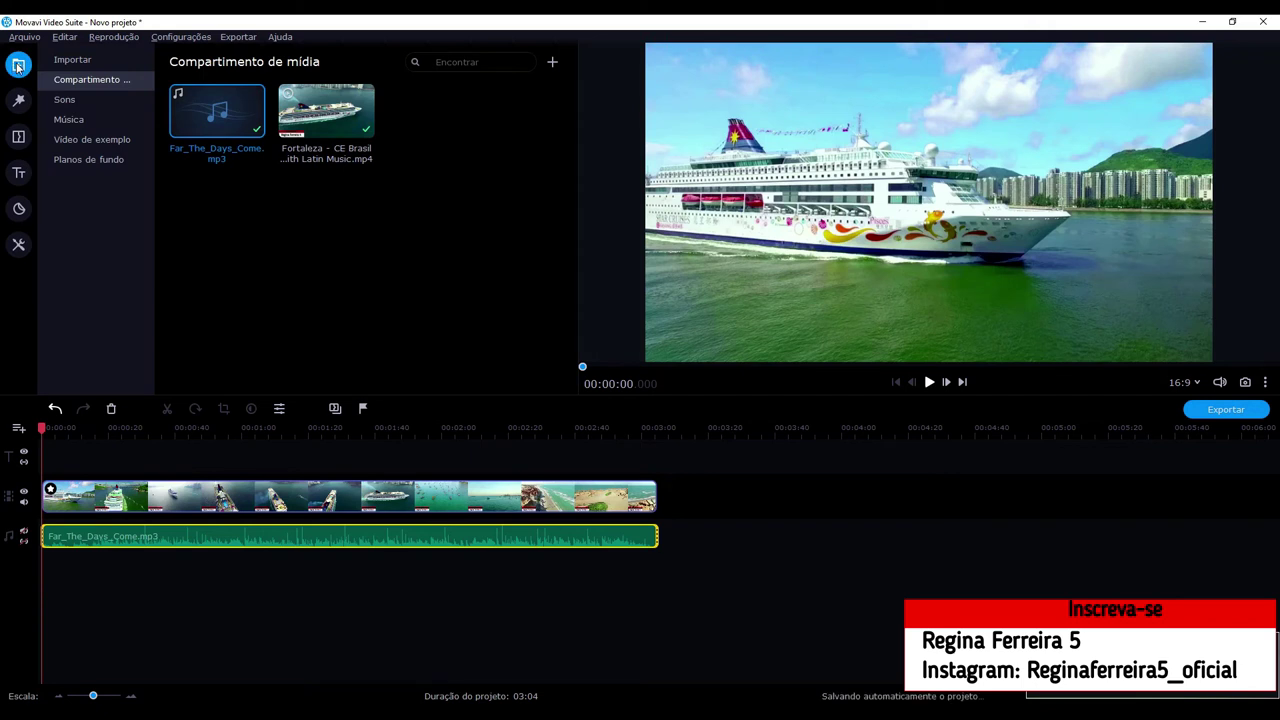
pyautogui.click(76, 59)
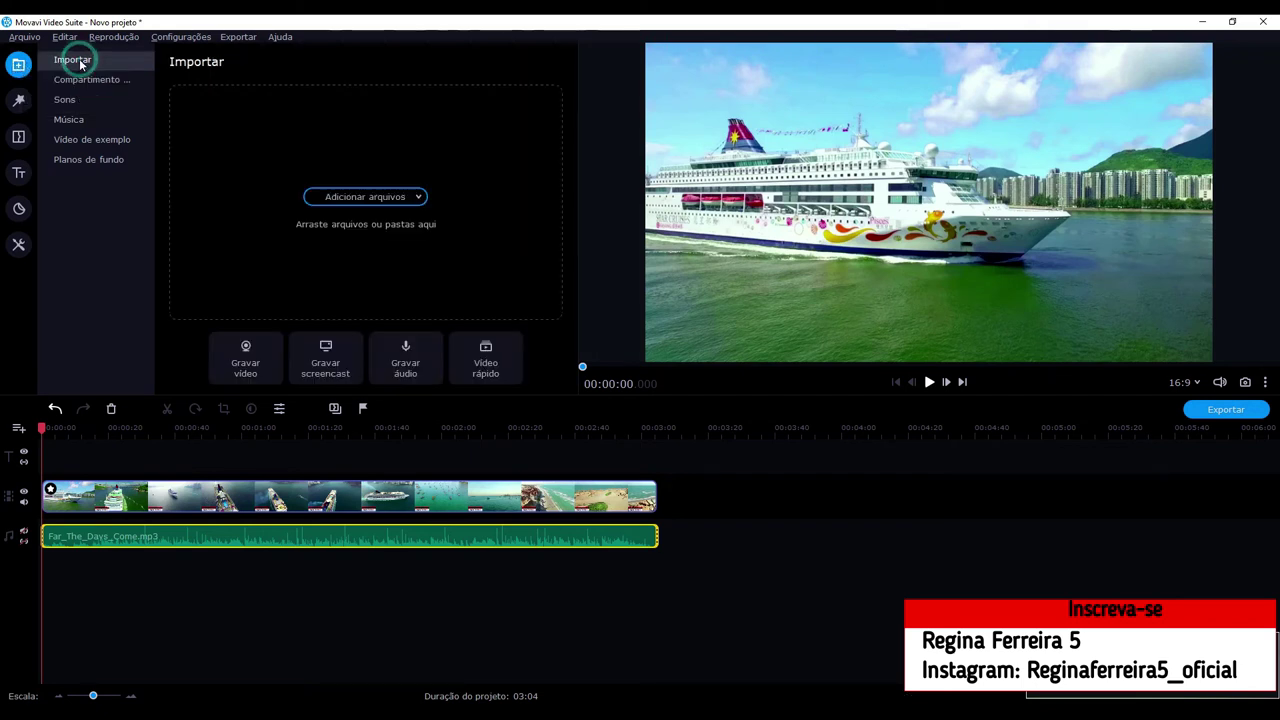
pyautogui.click(407, 360)
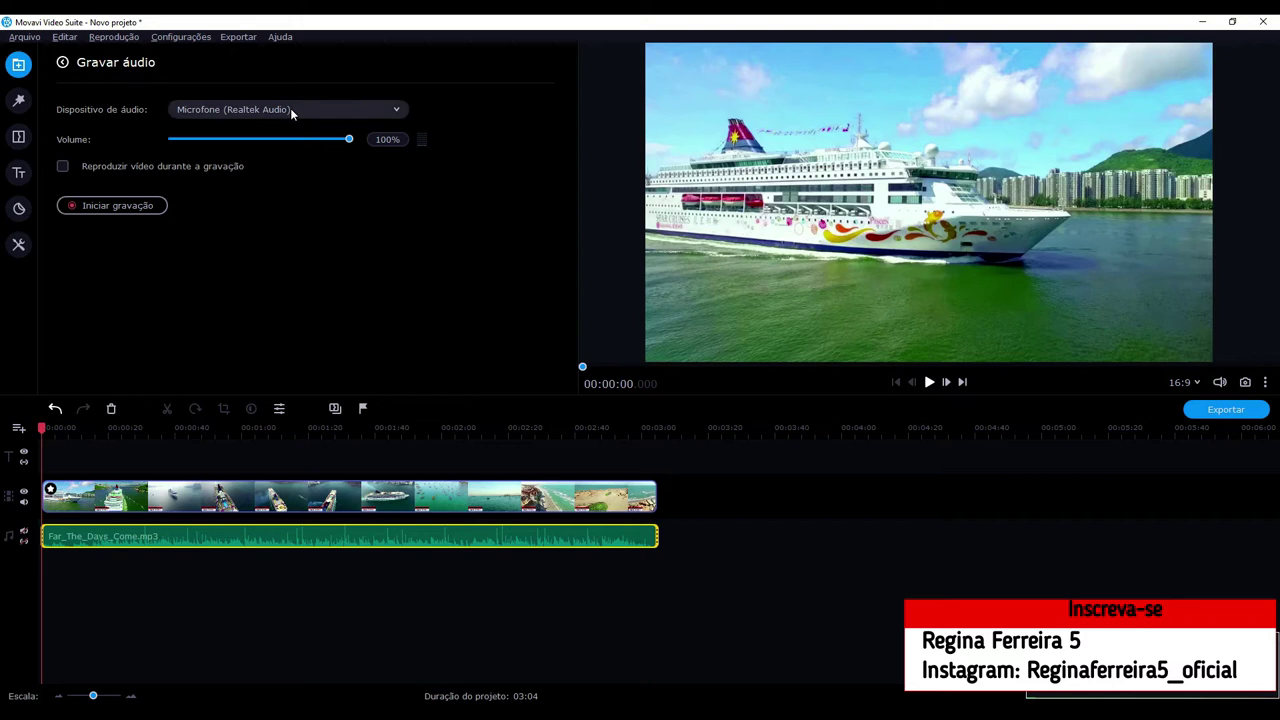
pyautogui.click(389, 109)
pyautogui.click(389, 109)
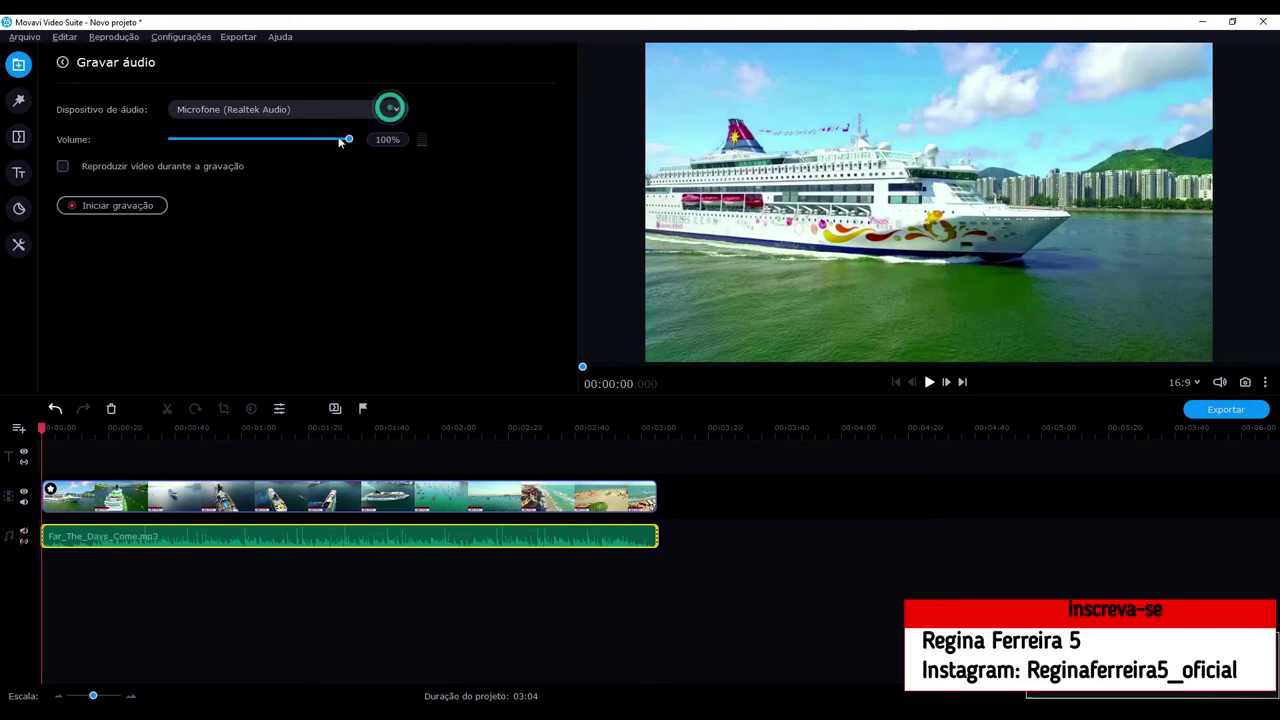
pyautogui.click(63, 167)
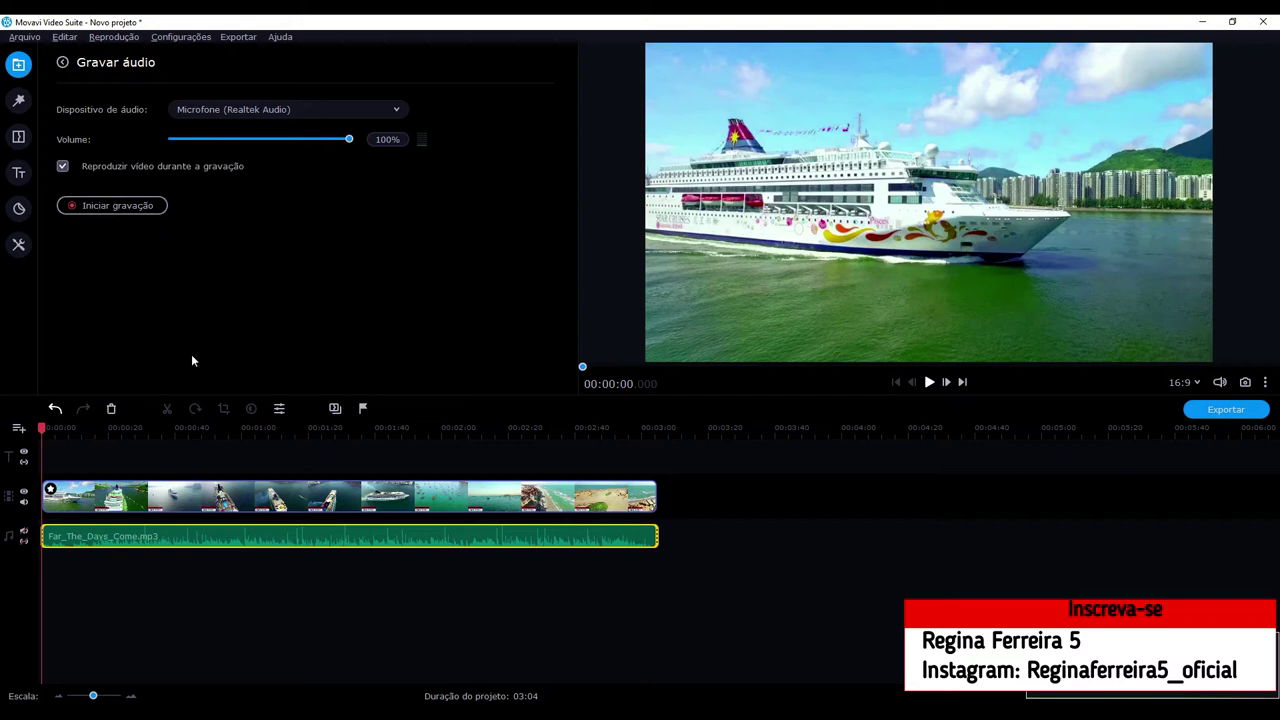
pyautogui.click(130, 208)
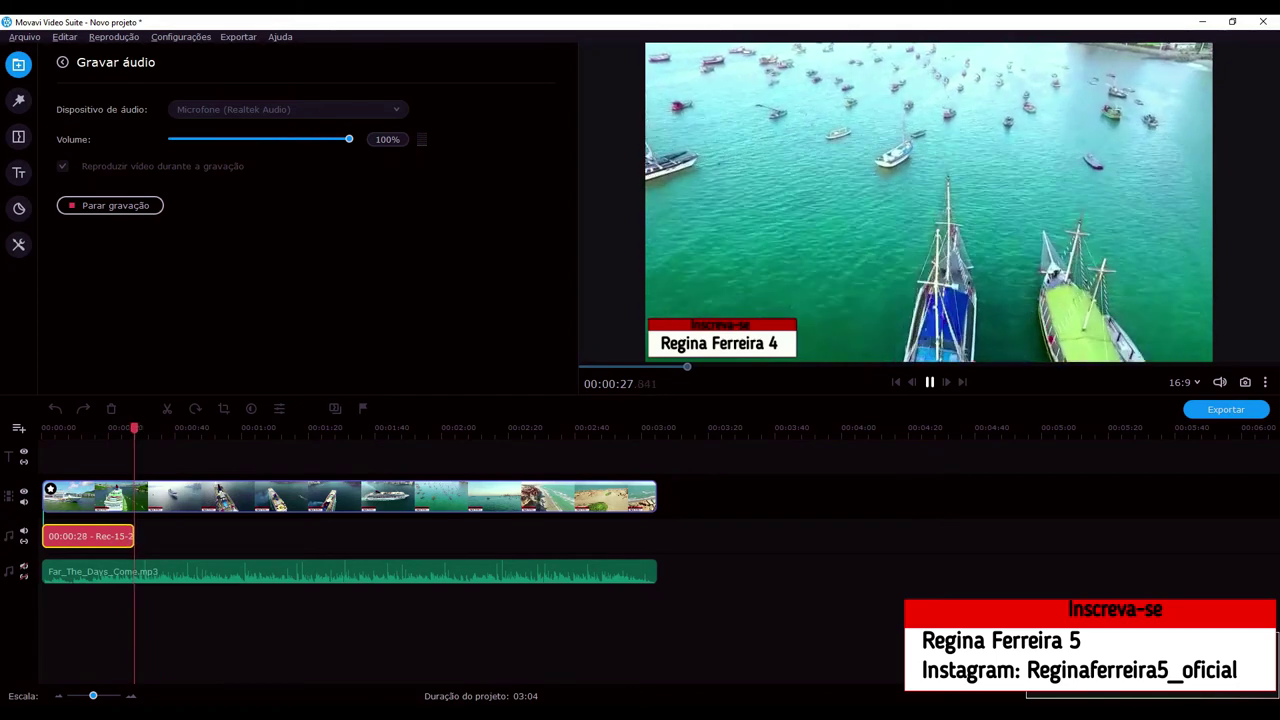
pyautogui.click(110, 206)
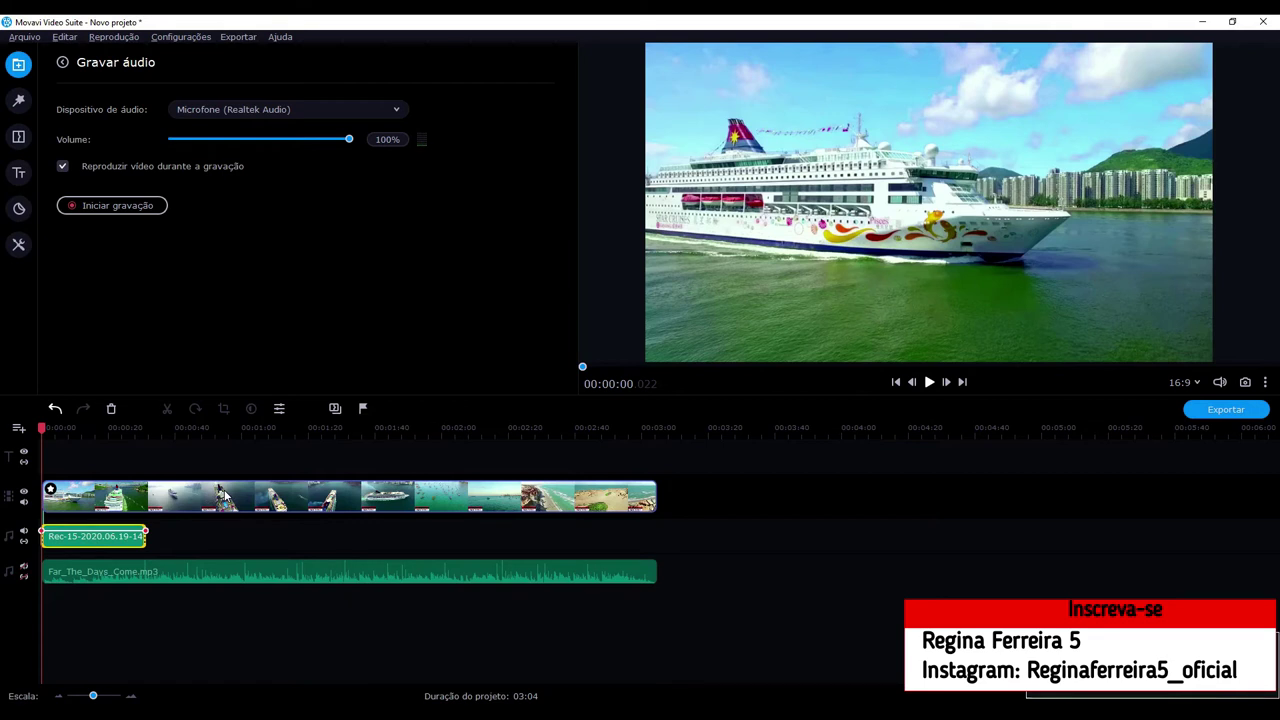
# - Open the recorded narration clip's properties and set its volume to 120%
pyautogui.click(99, 547)
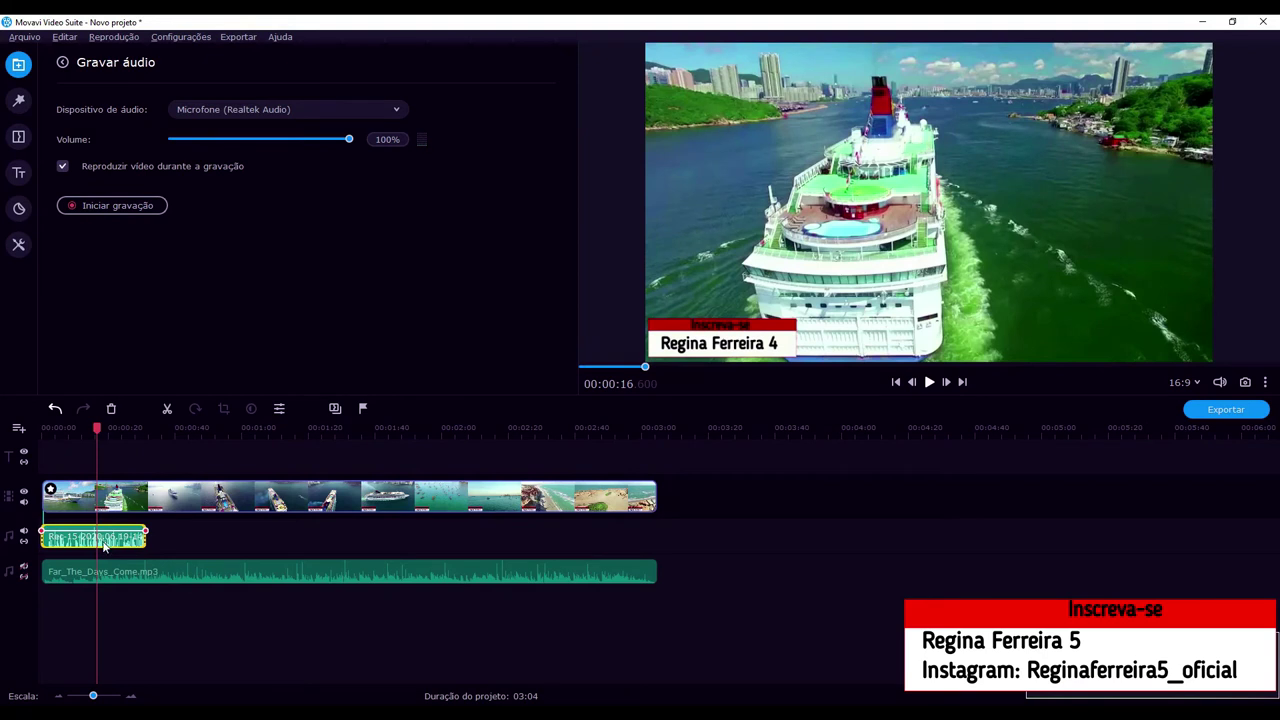
pyautogui.click(105, 545)
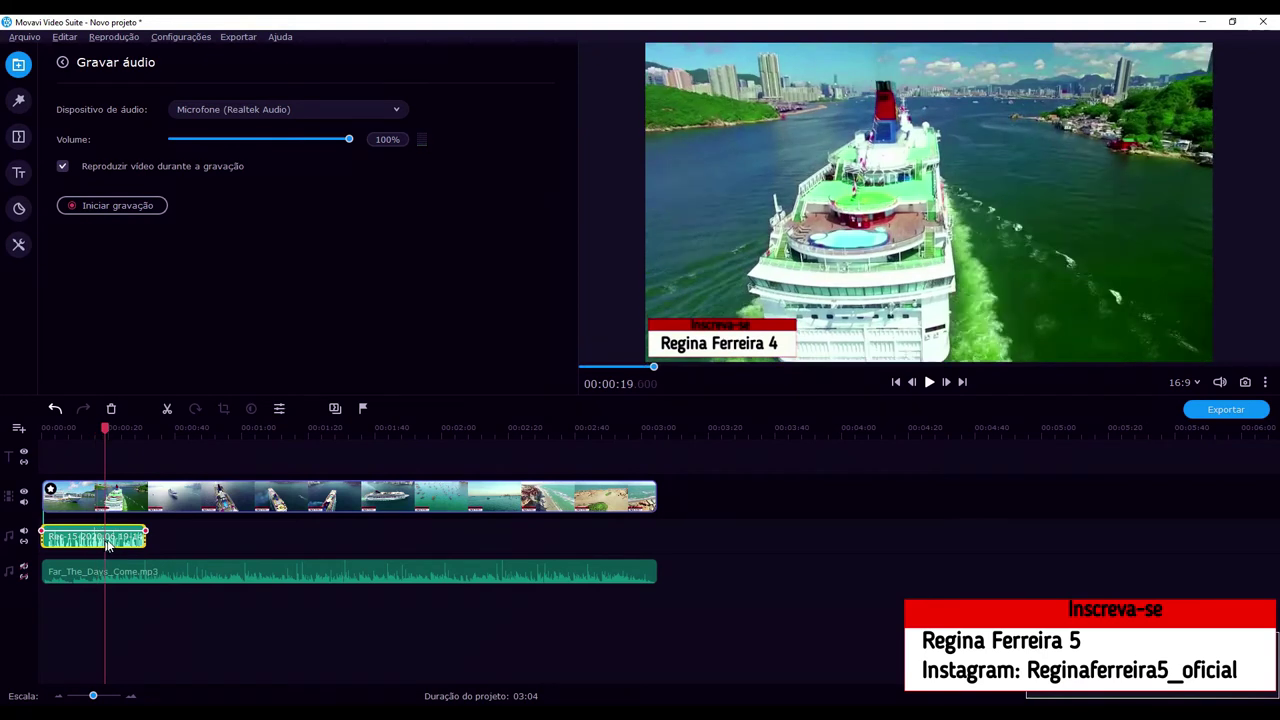
pyautogui.doubleClick(107, 544)
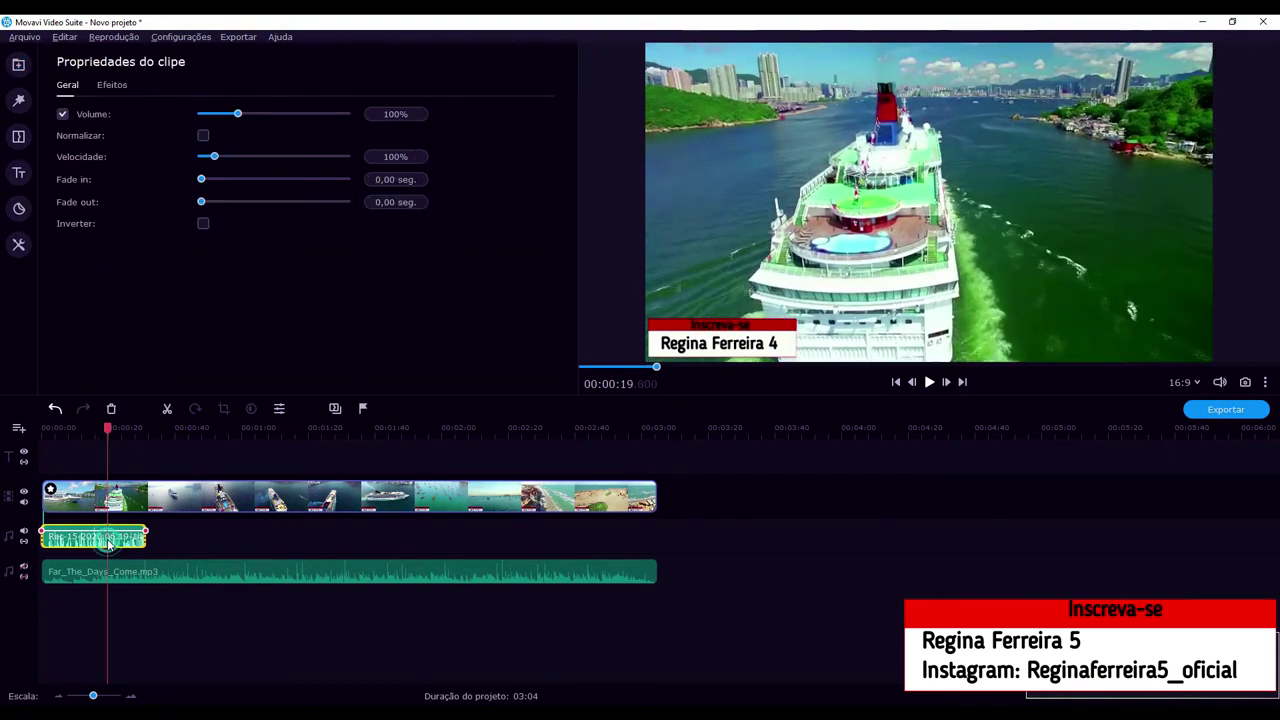
pyautogui.click(287, 113)
pyautogui.click(254, 114)
pyautogui.click(256, 113)
pyautogui.moveTo(118, 527); pyautogui.dragTo(118, 528)
pyautogui.click(120, 537)
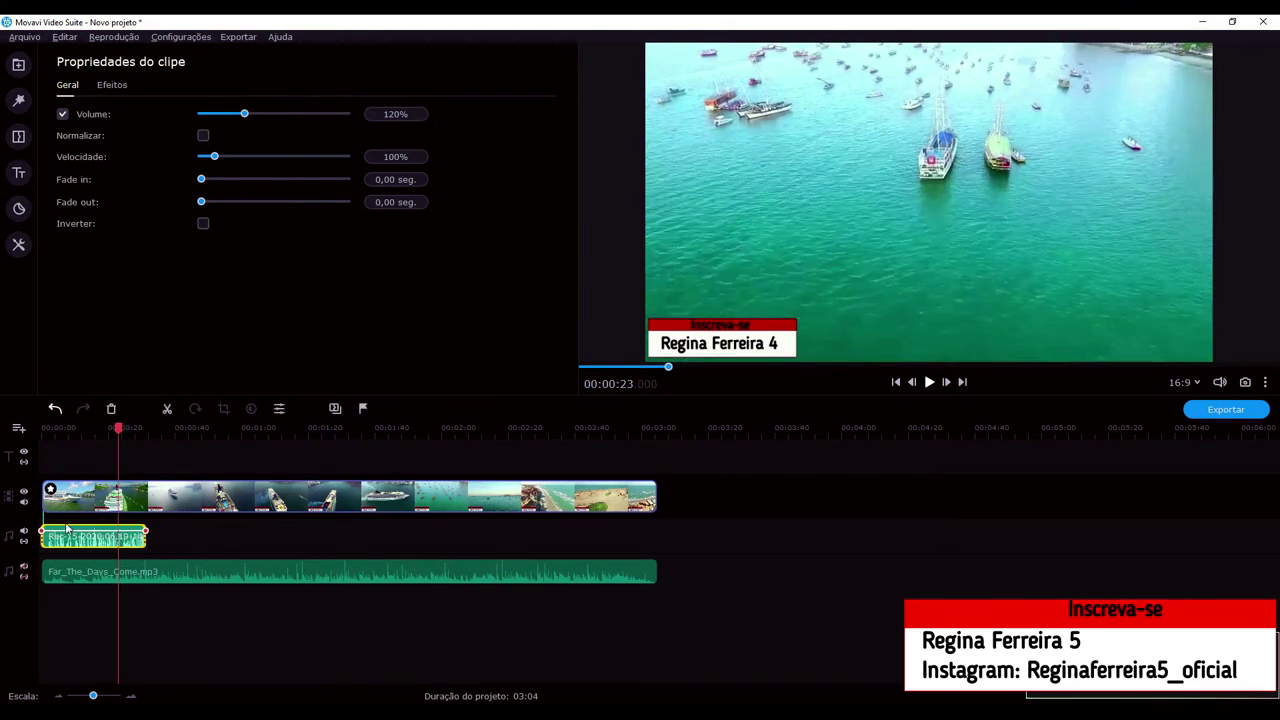
# - Unmute the music track and trim the ends of the music and video clips to match the narration's end
pyautogui.press('Home')
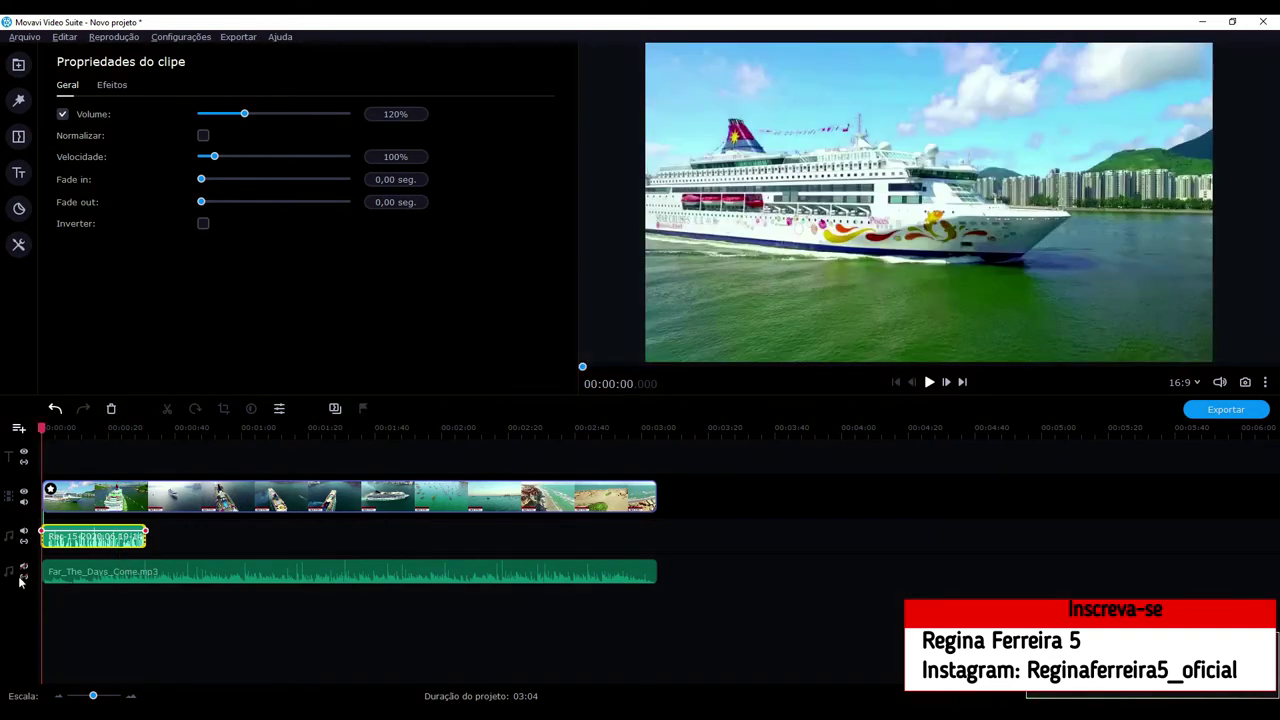
pyautogui.click(24, 570)
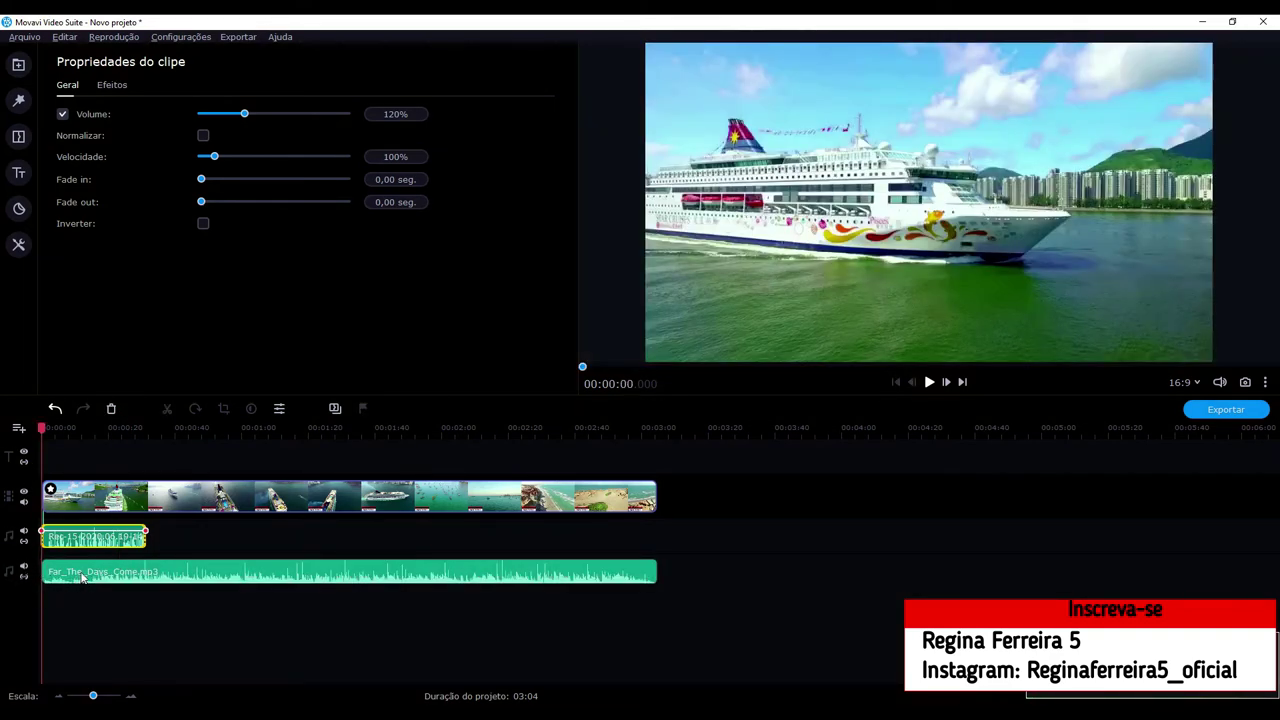
pyautogui.click(307, 580)
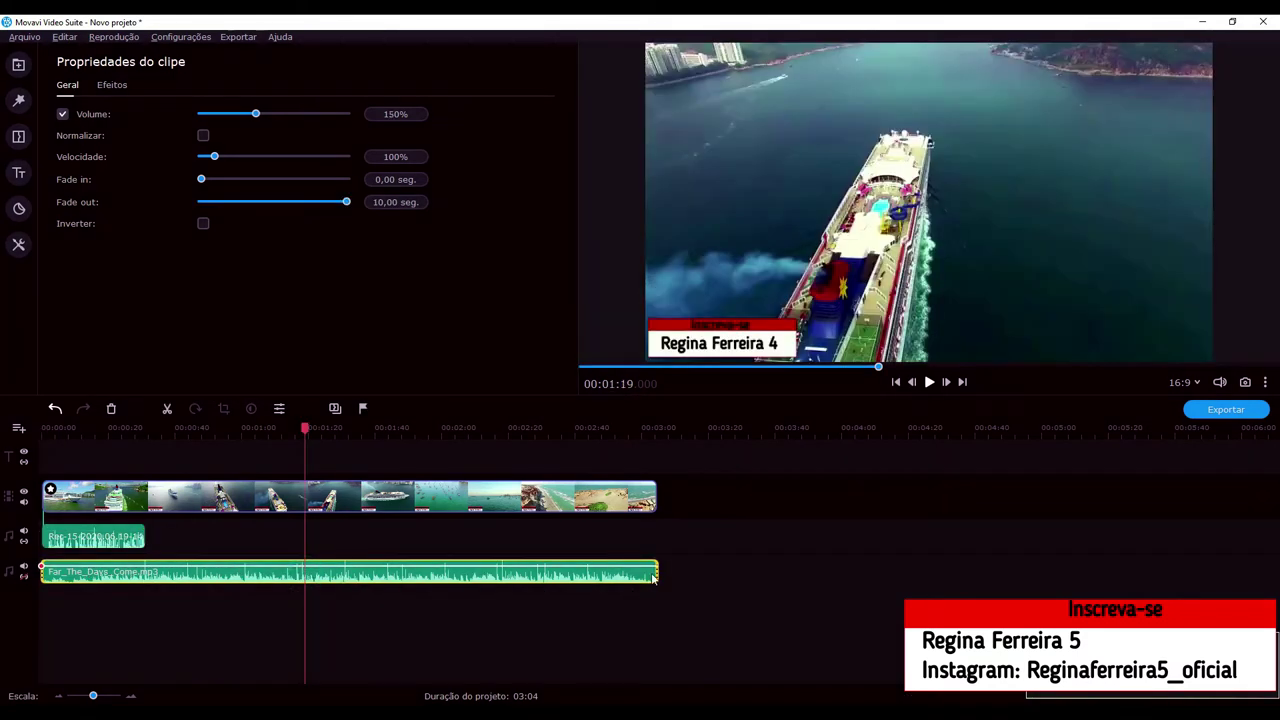
pyautogui.moveTo(658, 576); pyautogui.dragTo(188, 574)
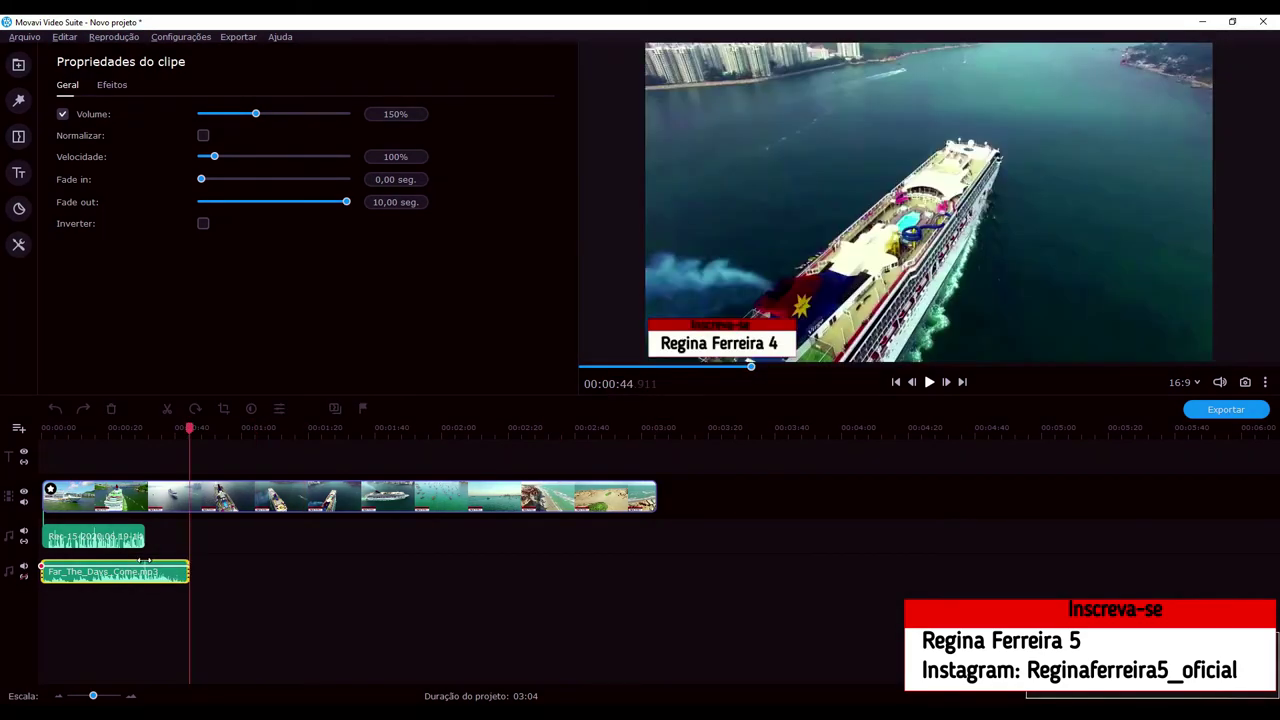
pyautogui.click(393, 500)
pyautogui.moveTo(657, 504); pyautogui.dragTo(146, 497)
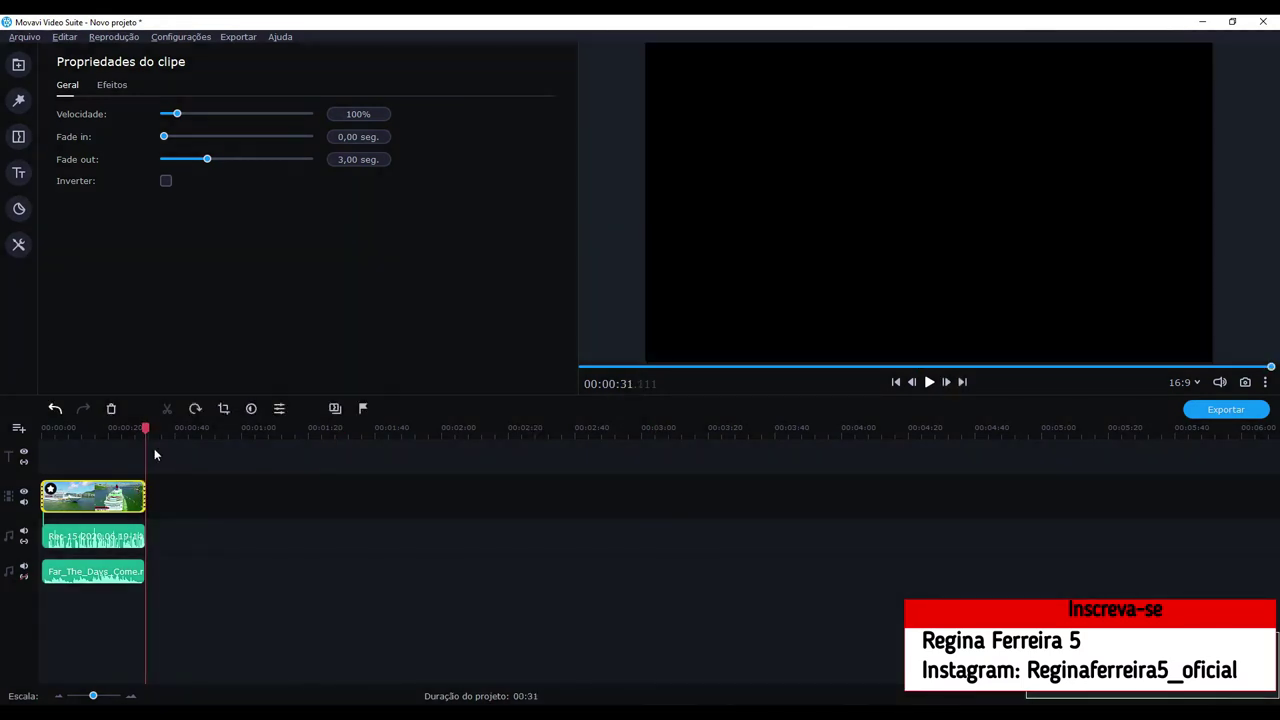
# - Lower the Far_The_Days_Come.mp3 music clip's volume to 50%
pyautogui.click(104, 436)
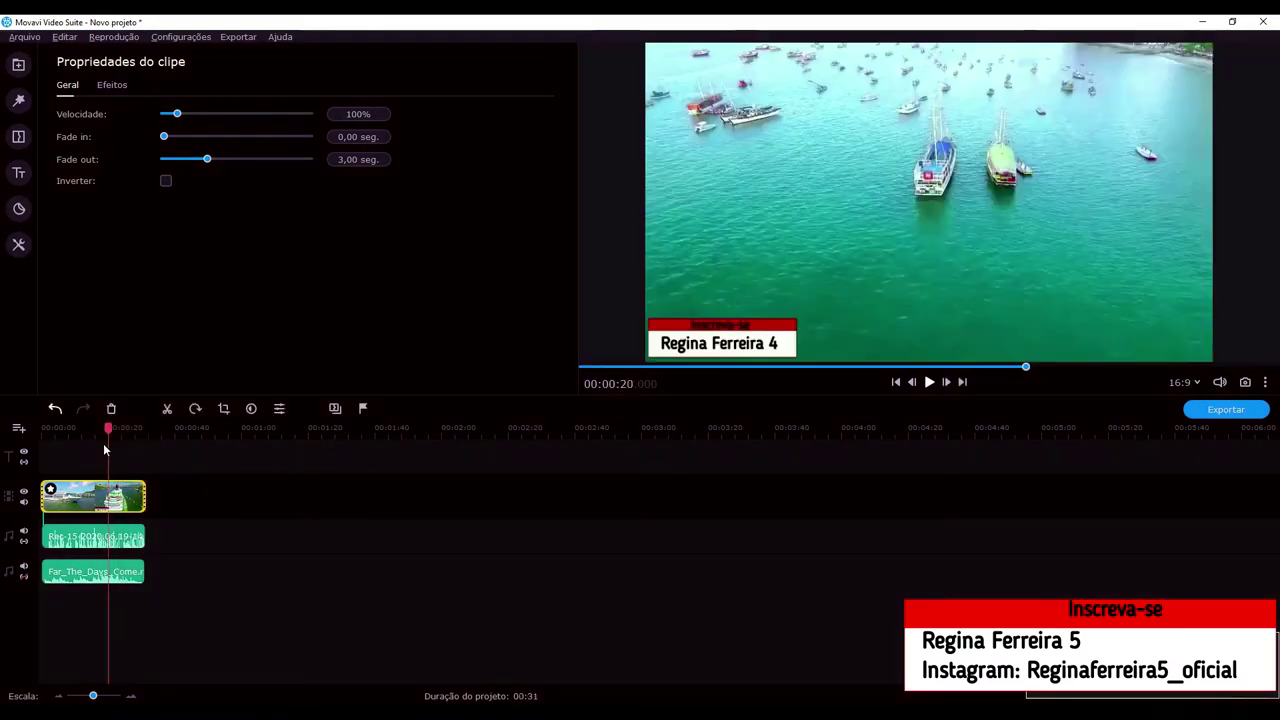
pyautogui.click(80, 576)
pyautogui.click(82, 580)
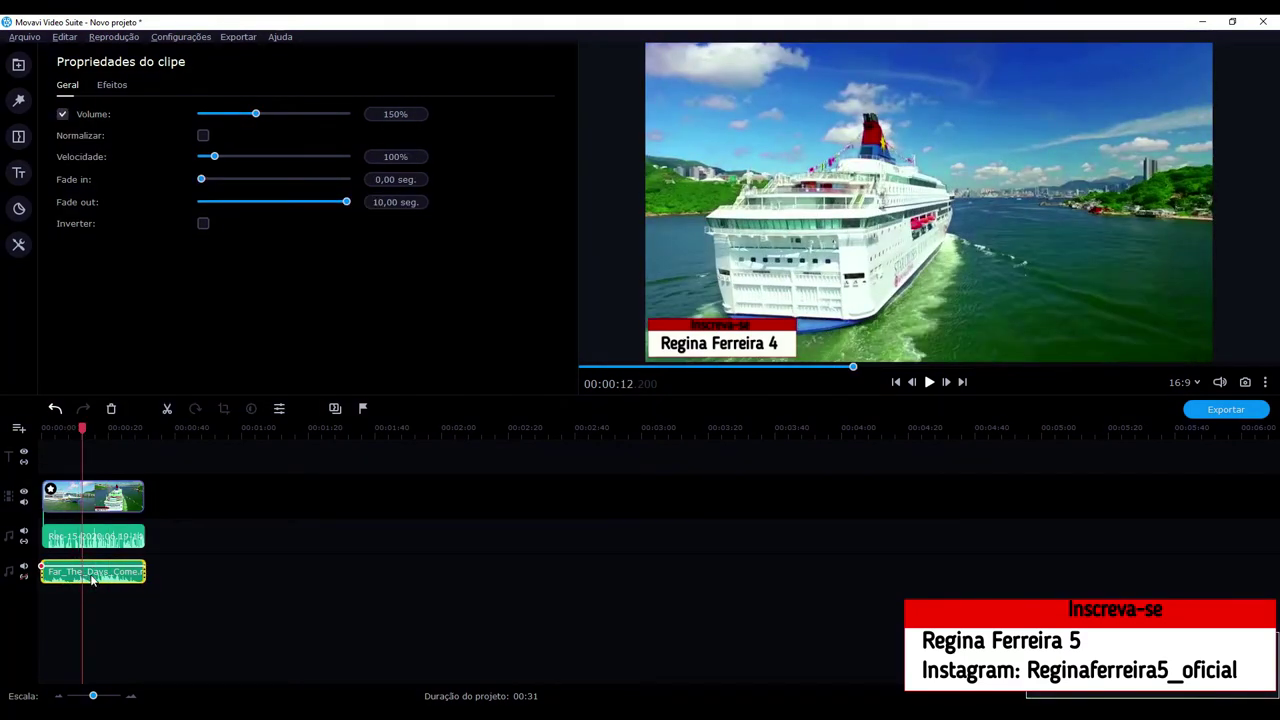
pyautogui.doubleClick(228, 117)
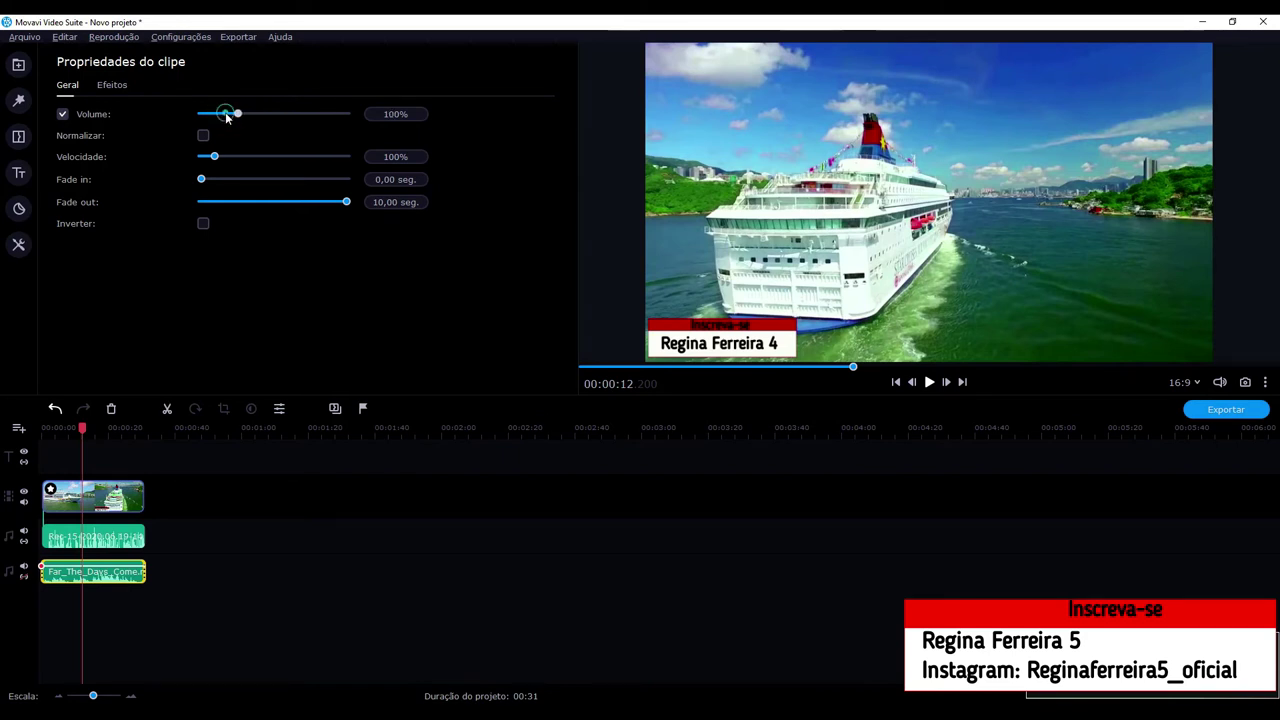
pyautogui.click(225, 116)
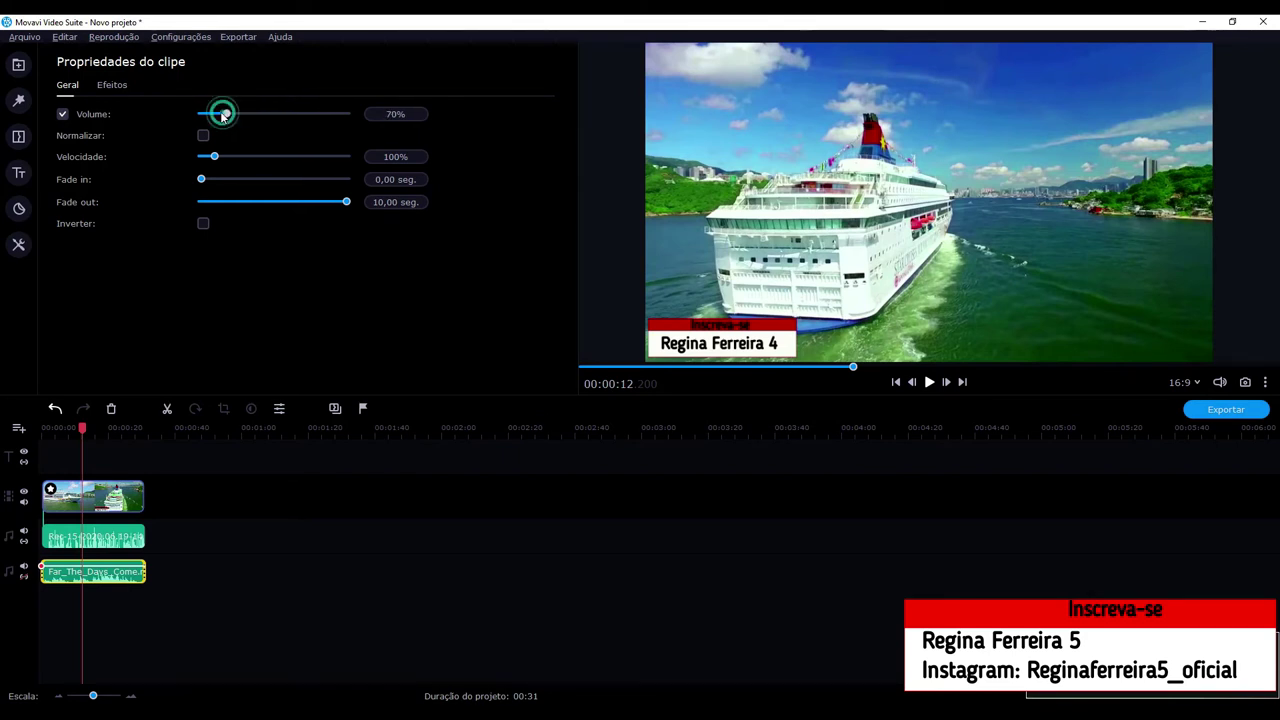
pyautogui.click(218, 116)
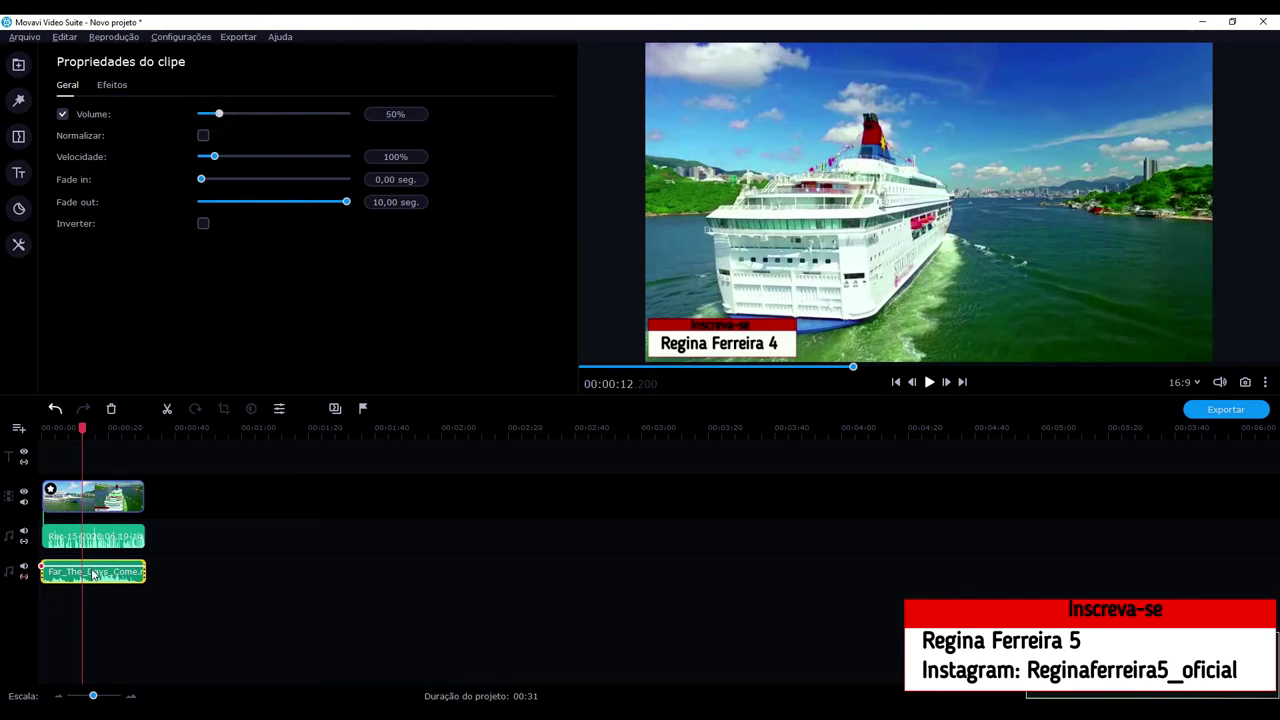
pyautogui.moveTo(93, 570); pyautogui.dragTo(92, 575)
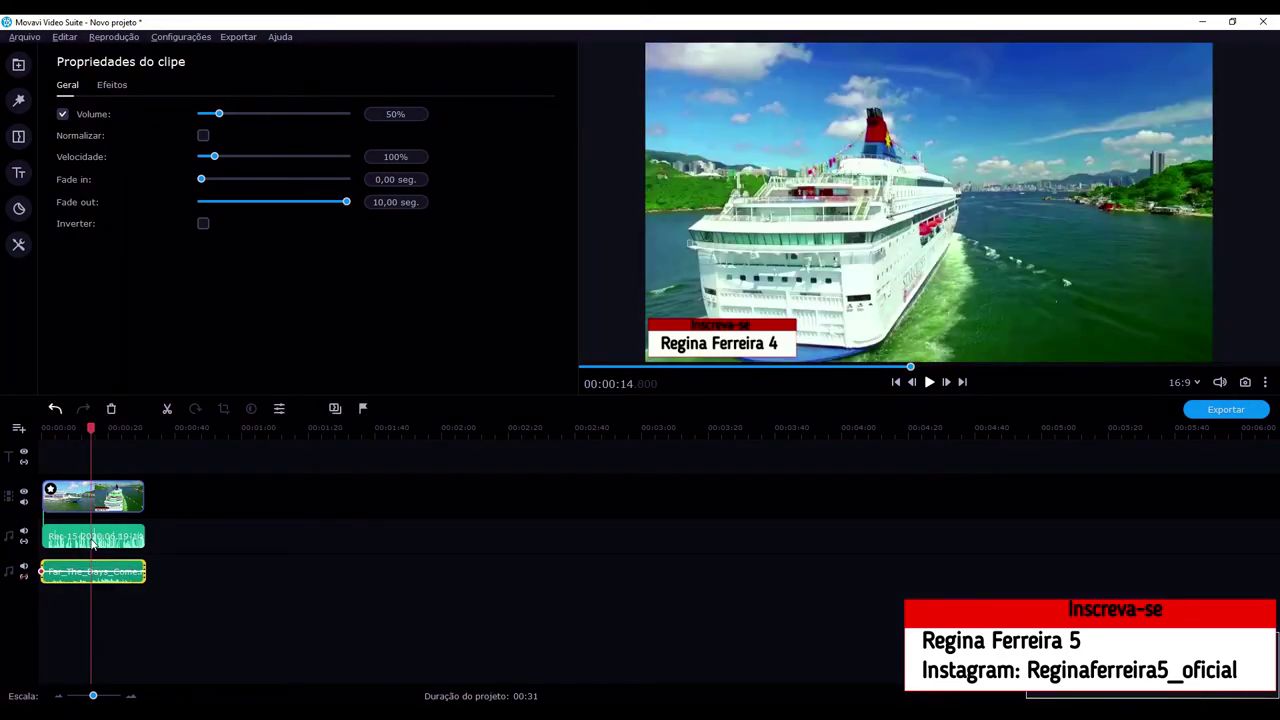
# - Select the recorded narration clip and set its volume to 100%
pyautogui.click(92, 540)
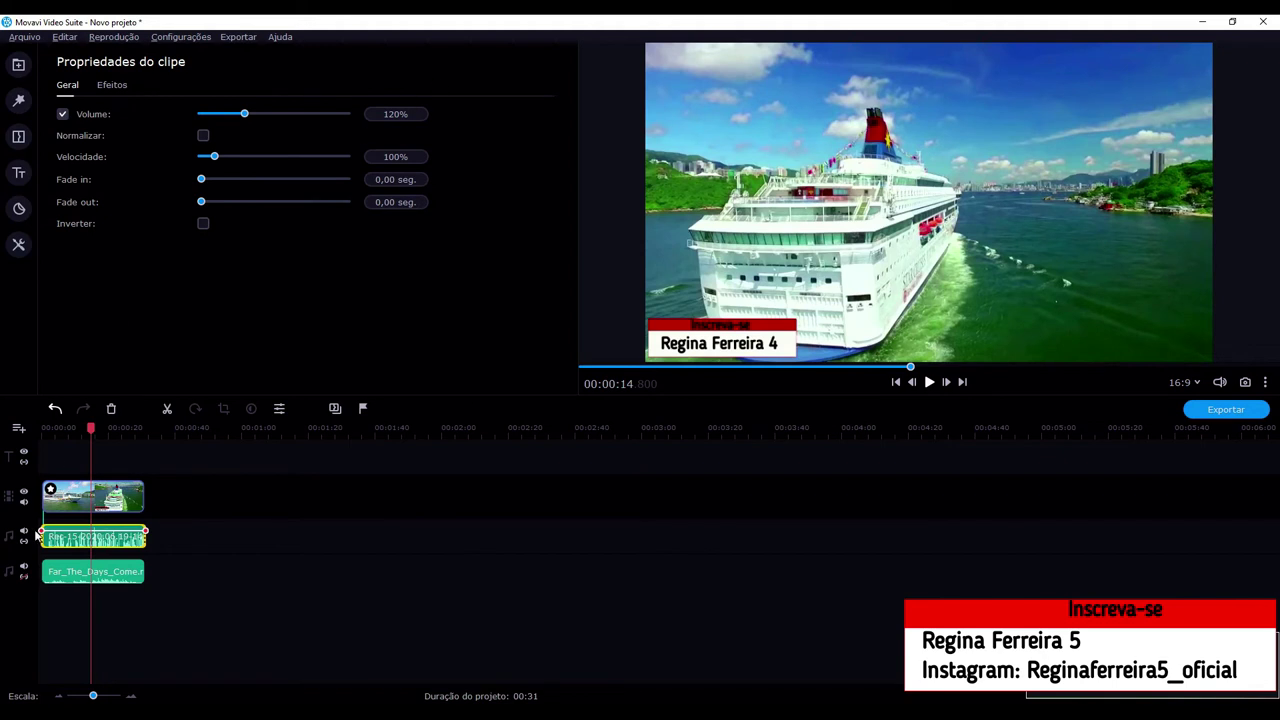
pyautogui.moveTo(229, 114); pyautogui.dragTo(241, 114)
pyautogui.click(236, 114)
pyautogui.click(44, 428)
pyautogui.click(128, 497)
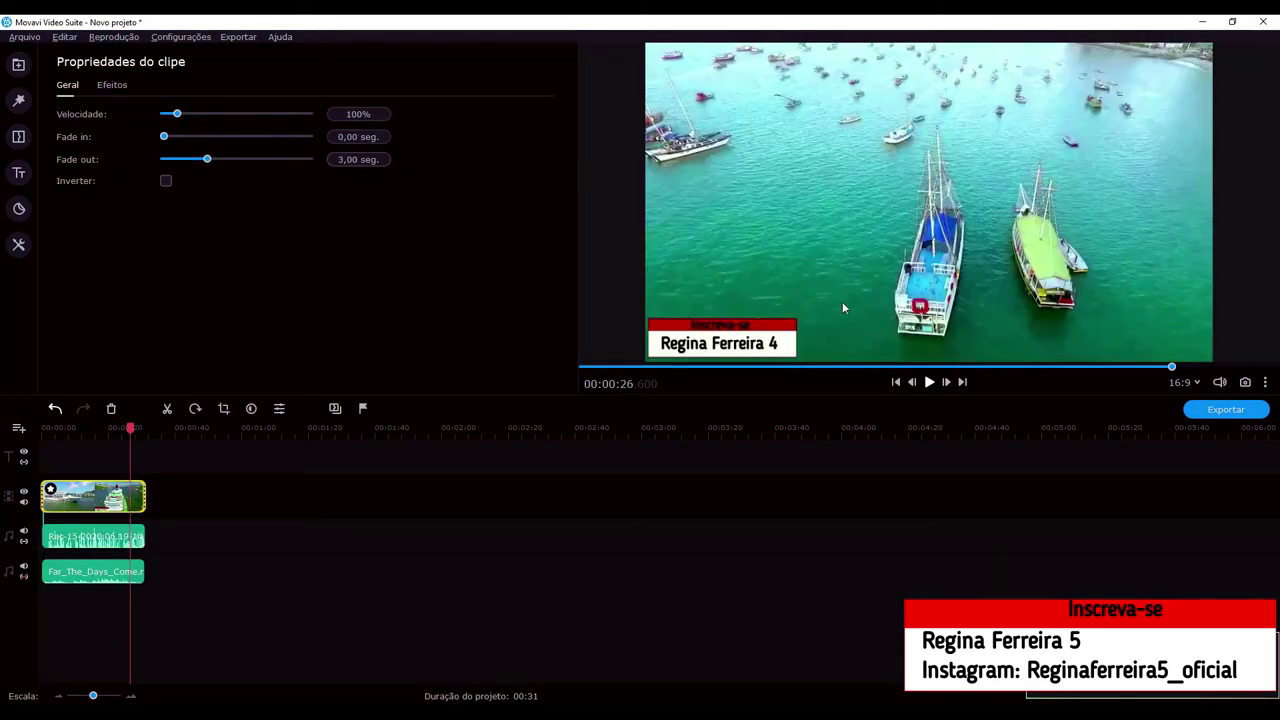
pyautogui.click(114, 538)
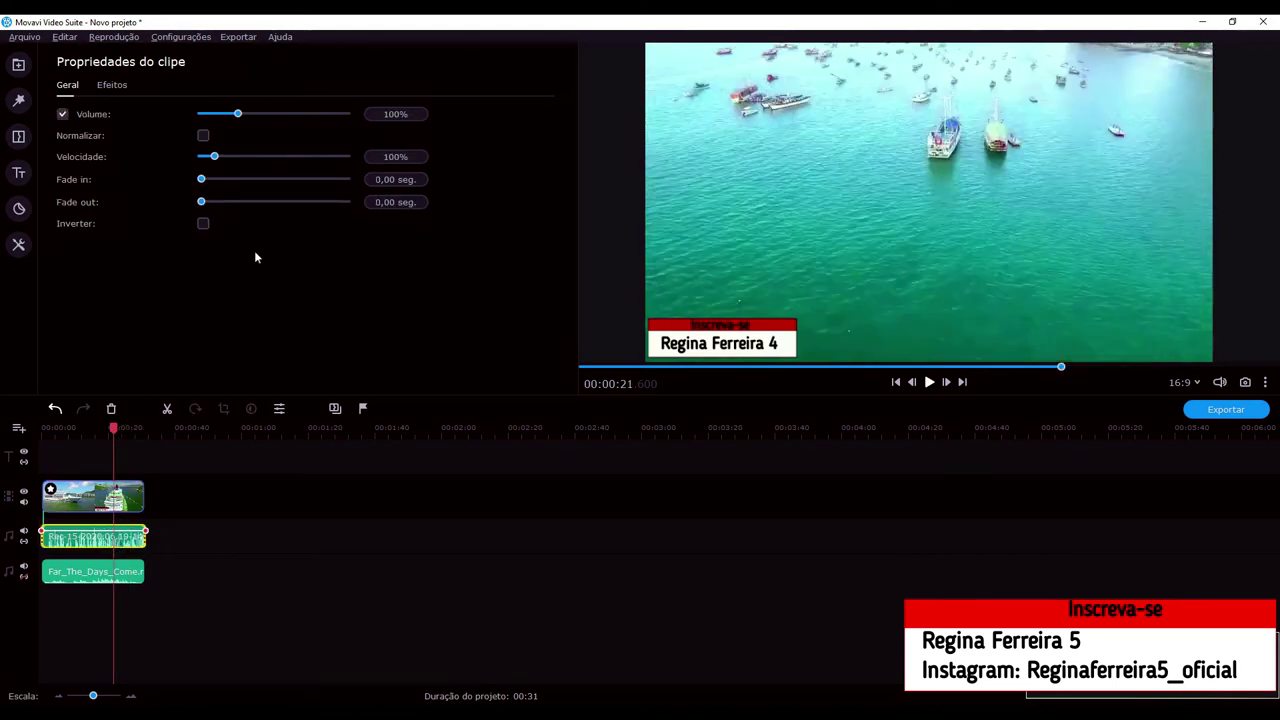
# - Set the narration clip's fade-out to 3 seconds and the Far_The_Days_Come.mp3 clip's fade-out to 6 seconds, and play back the mix
pyautogui.click(269, 200)
pyautogui.click(277, 203)
pyautogui.click(120, 572)
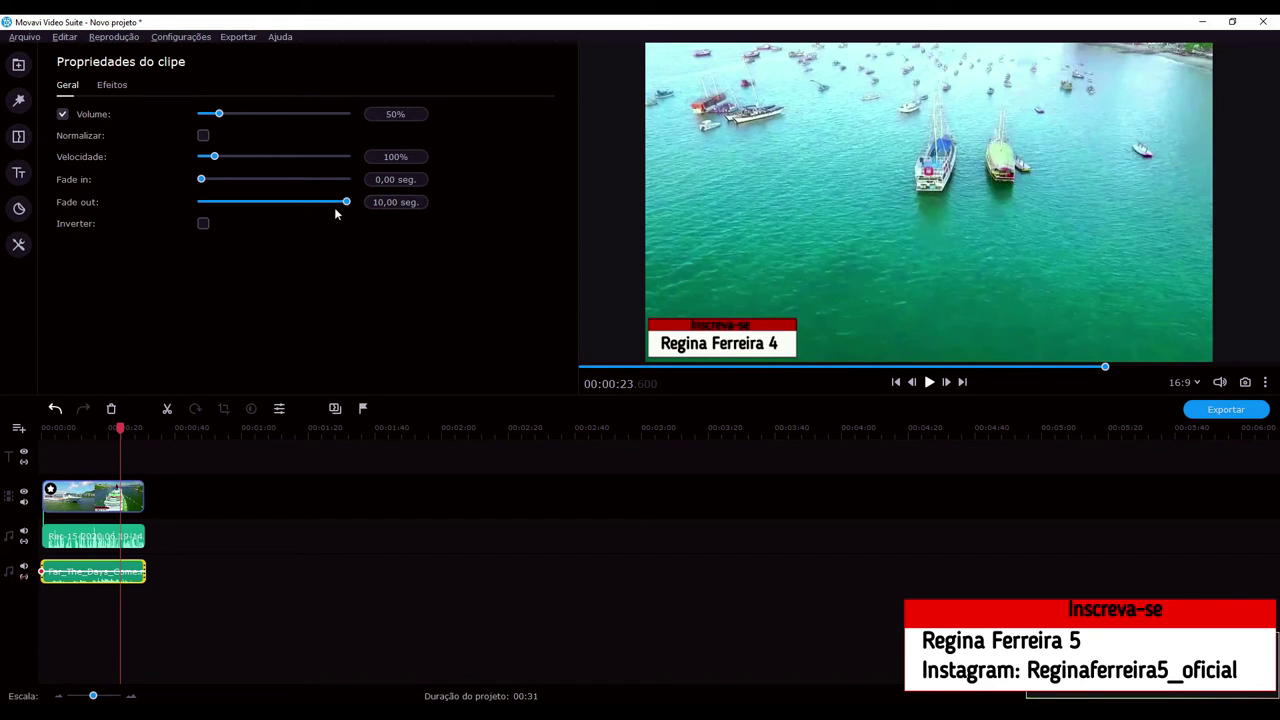
pyautogui.moveTo(340, 202); pyautogui.dragTo(285, 205)
pyautogui.moveTo(120, 440); pyautogui.dragTo(94, 440)
pyautogui.click(929, 382)
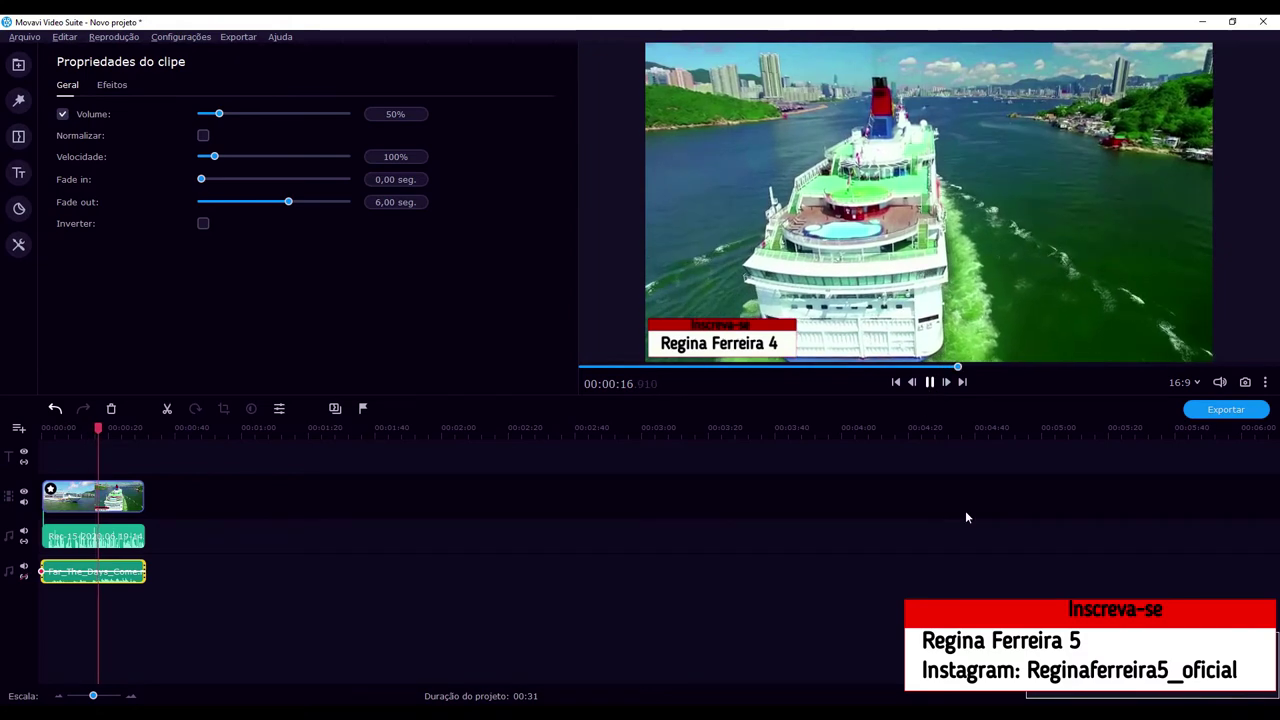
pyautogui.click(929, 382)
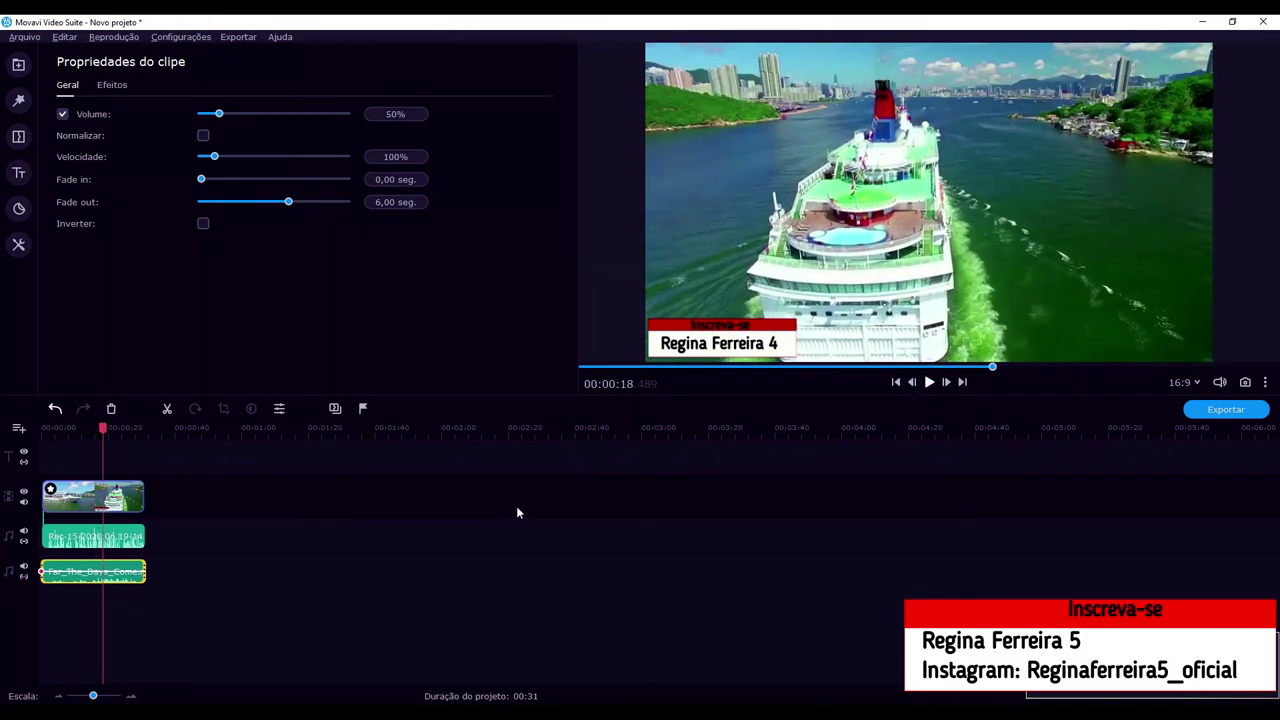
# - Lower the Far_The_Days_Come.mp3 music clip's volume to 40% and play the project to check the balance with the narration
pyautogui.click(90, 580)
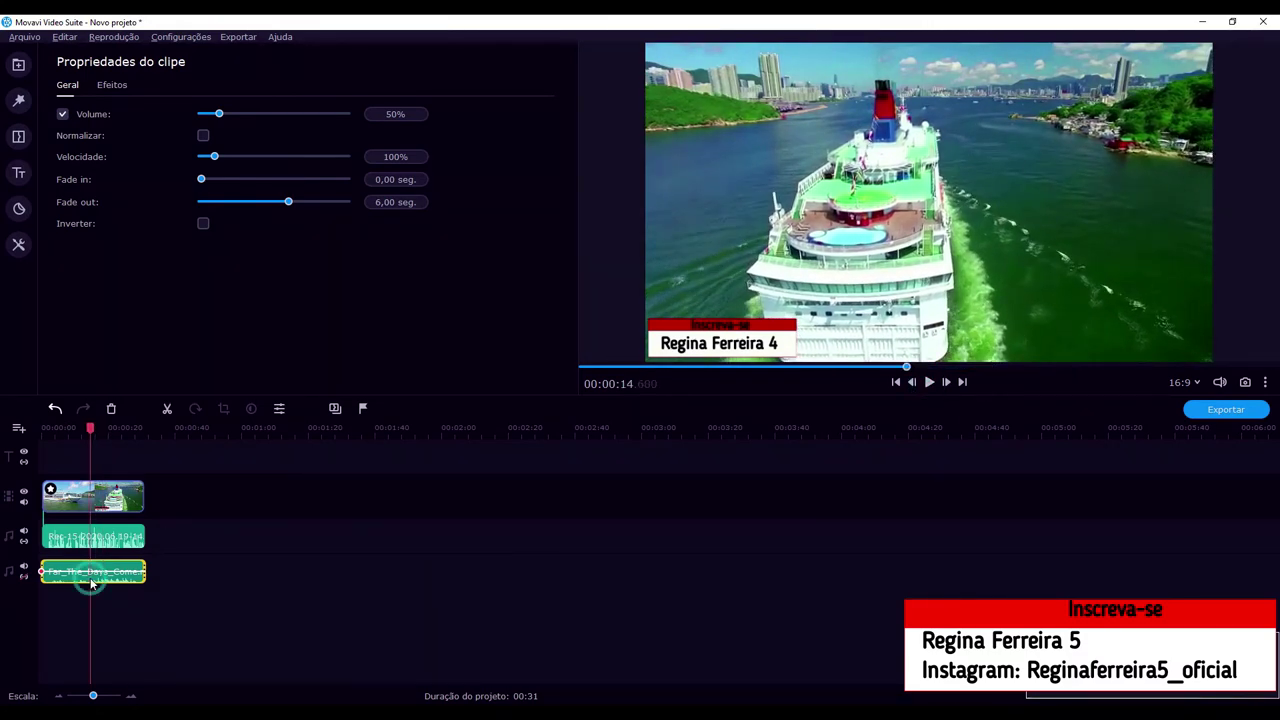
pyautogui.moveTo(208, 116); pyautogui.dragTo(215, 114)
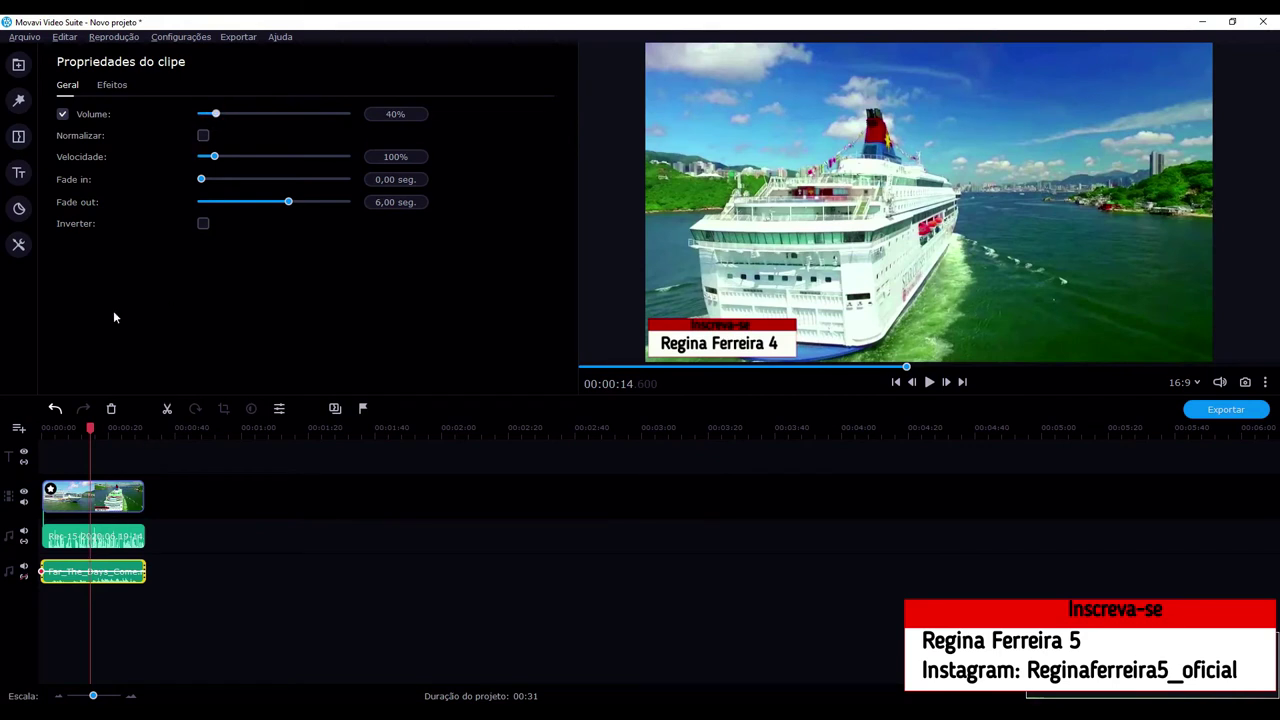
pyautogui.click(117, 576)
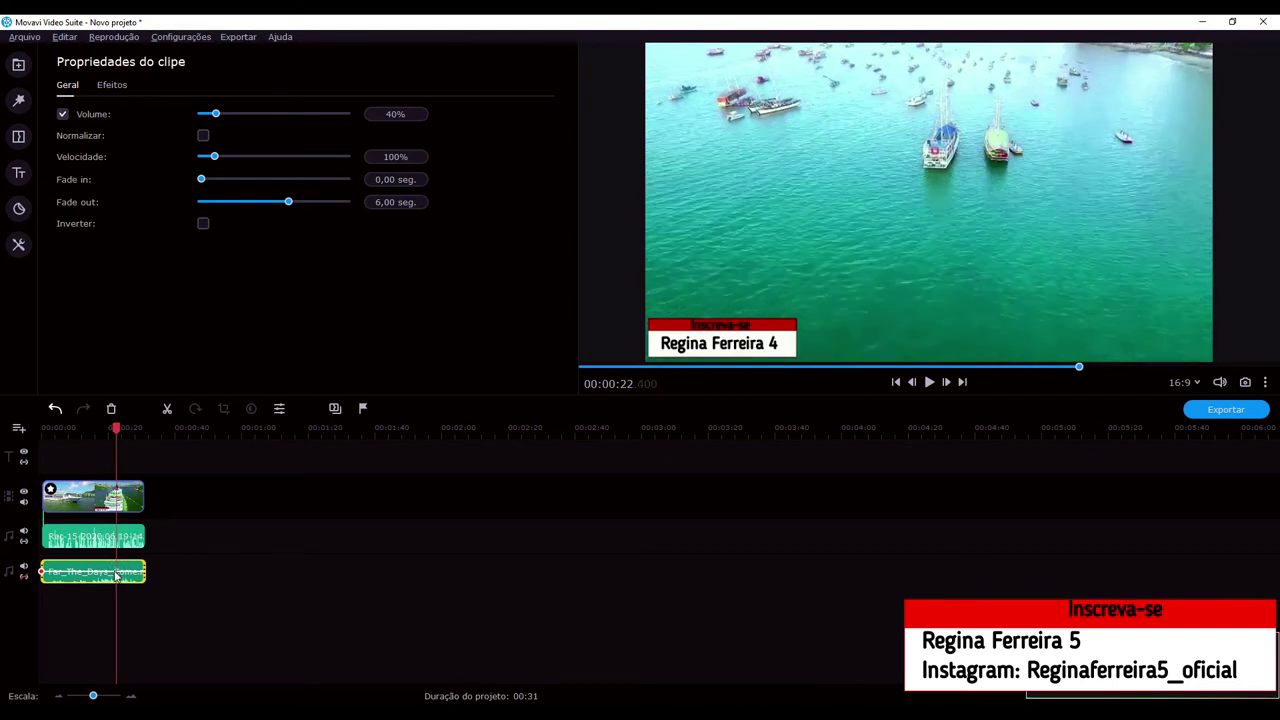
pyautogui.click(124, 576)
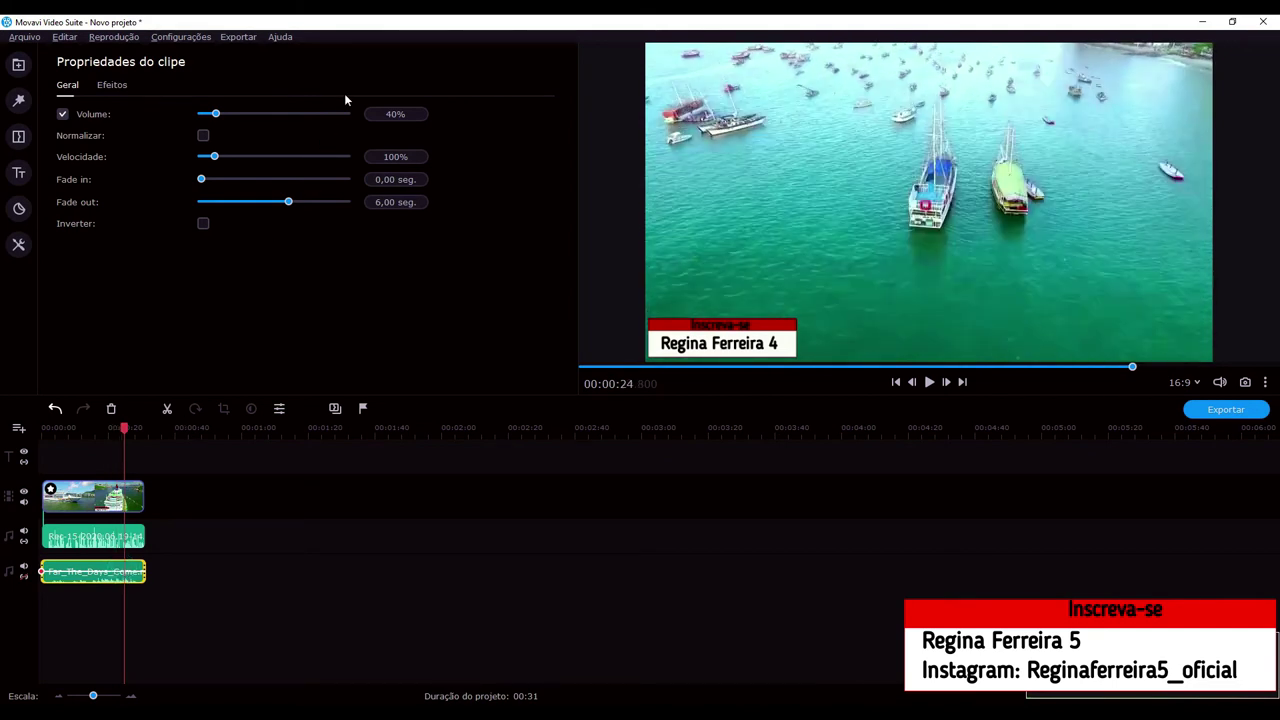
pyautogui.click(136, 575)
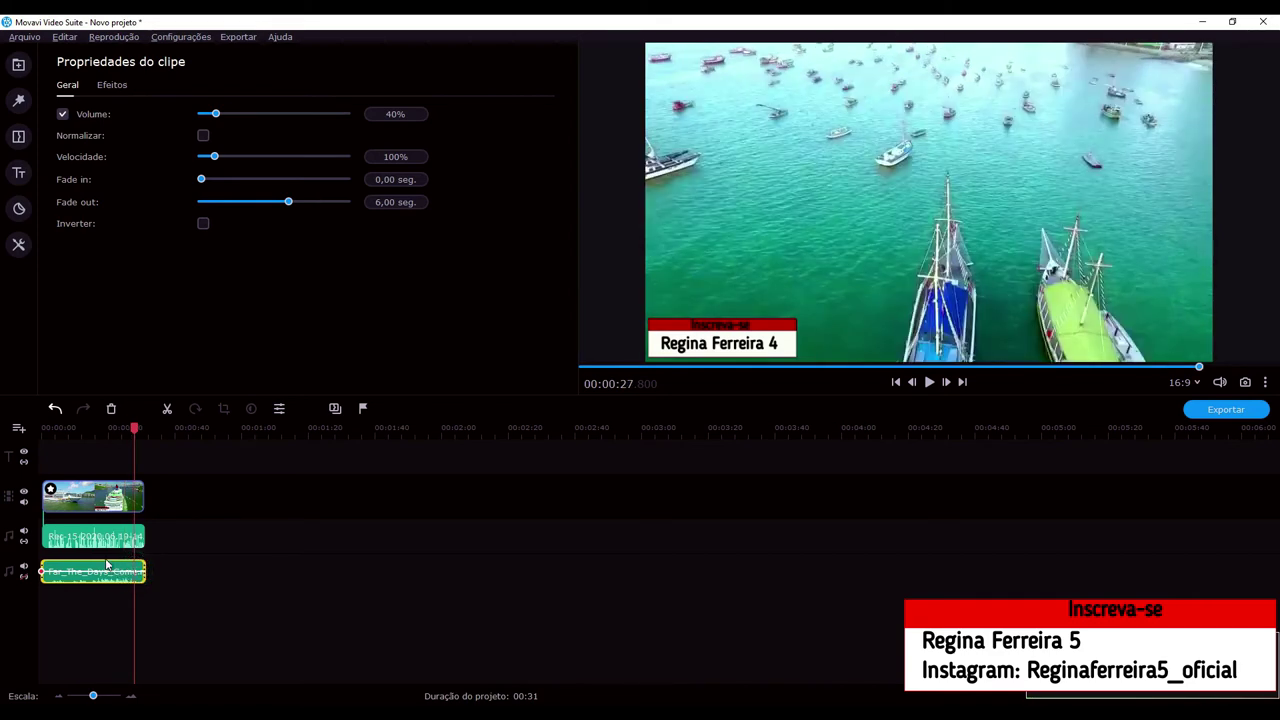
pyautogui.click(99, 575)
pyautogui.moveTo(99, 577); pyautogui.dragTo(107, 577)
pyautogui.moveTo(100, 428); pyautogui.dragTo(58, 428)
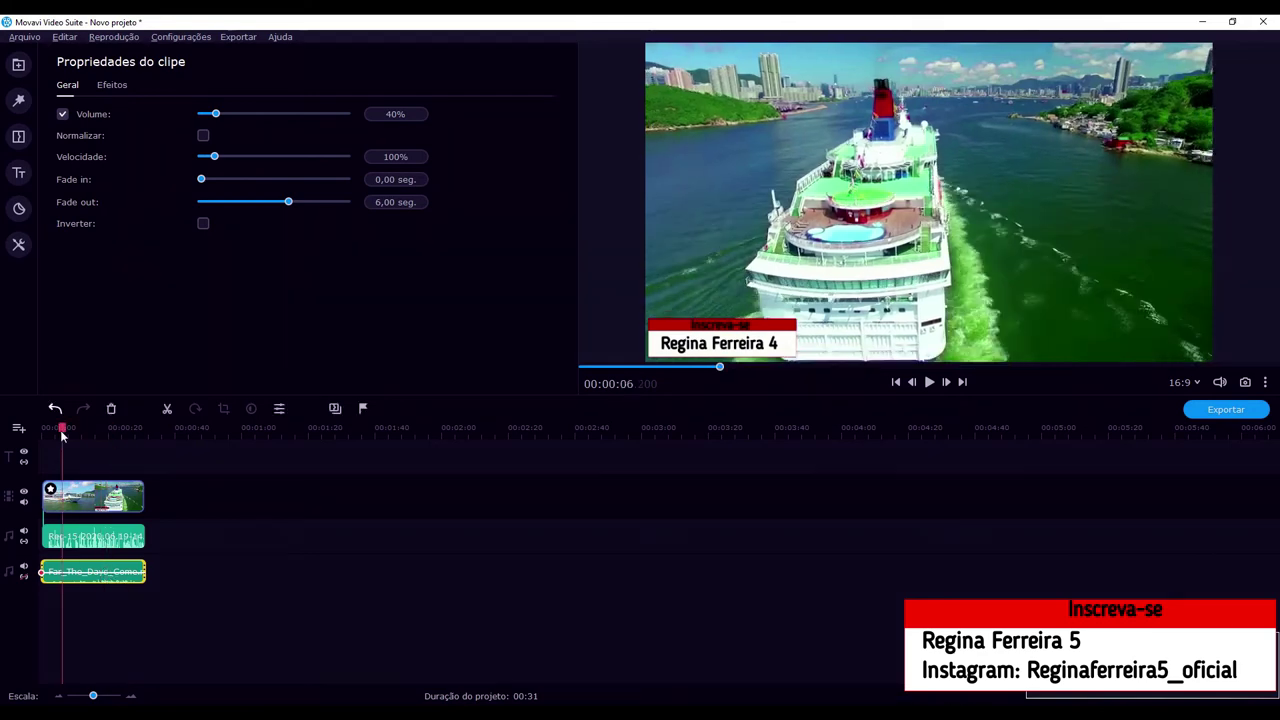
pyautogui.click(927, 382)
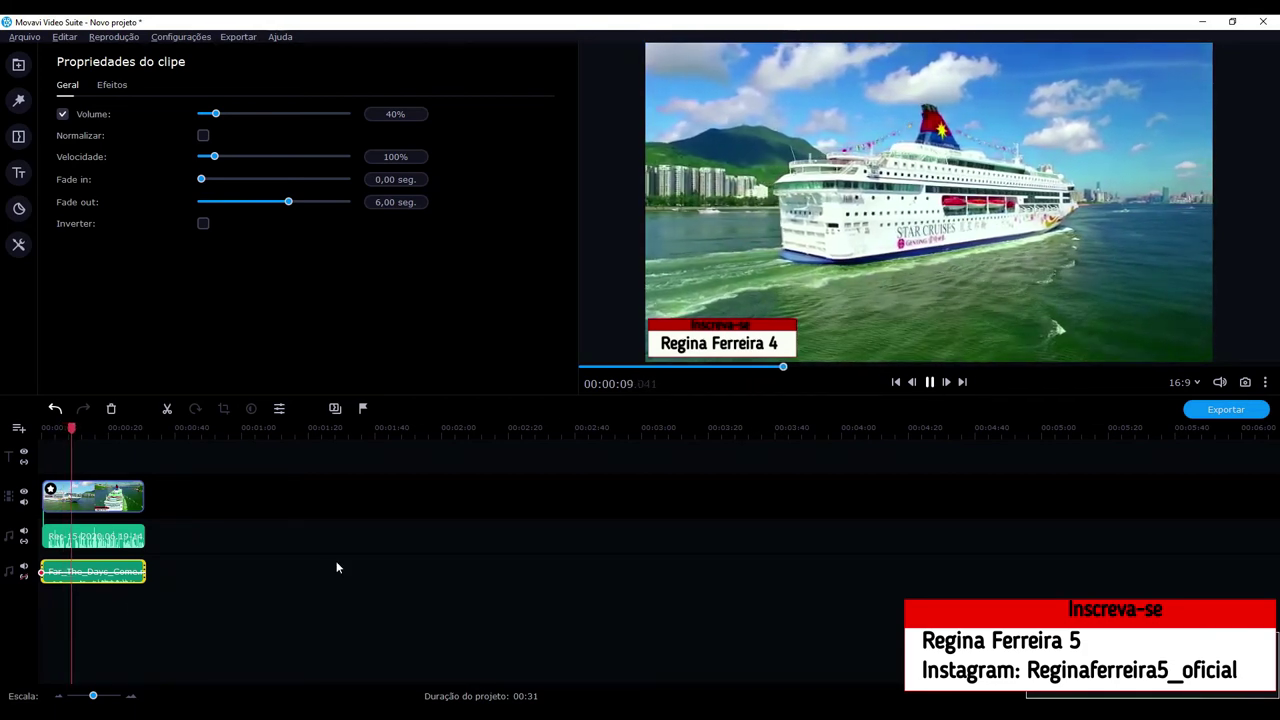
pyautogui.click(929, 382)
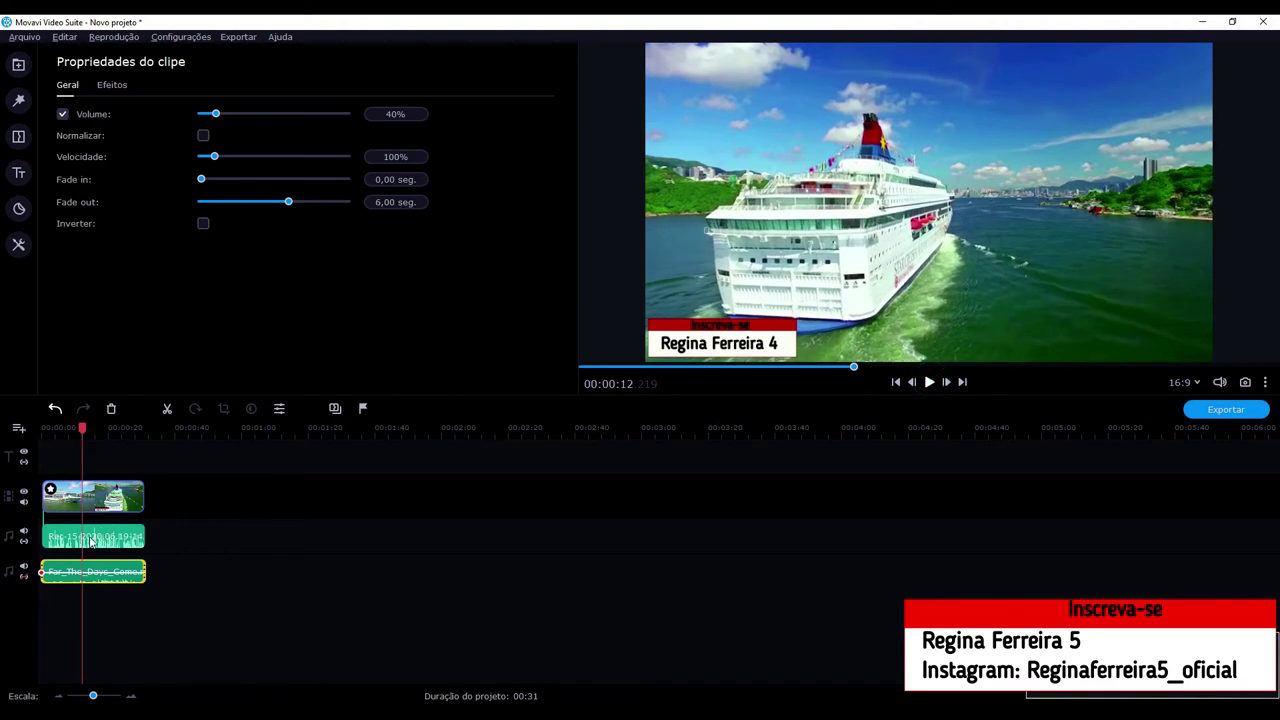
# - Raise the recorded narration clip's volume to 207% and play back the section to check it
pyautogui.click(90, 539)
pyautogui.click(321, 113)
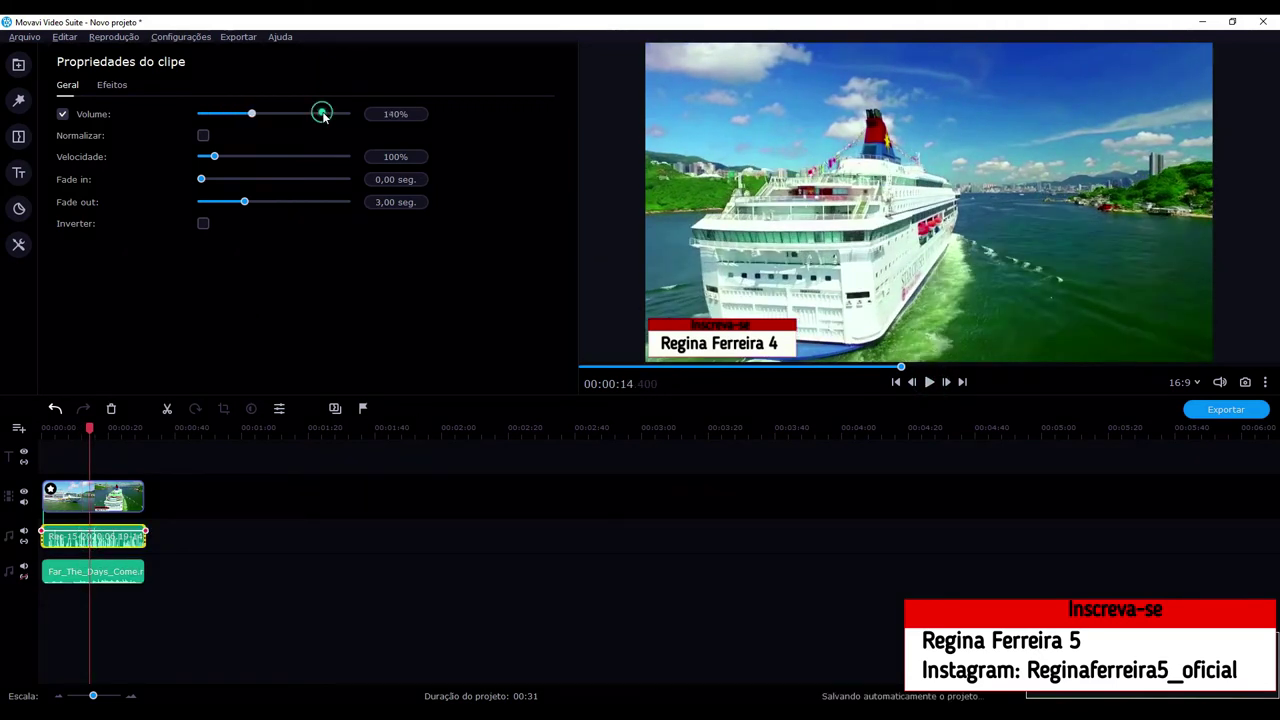
pyautogui.click(323, 114)
pyautogui.moveTo(257, 114); pyautogui.dragTo(266, 117)
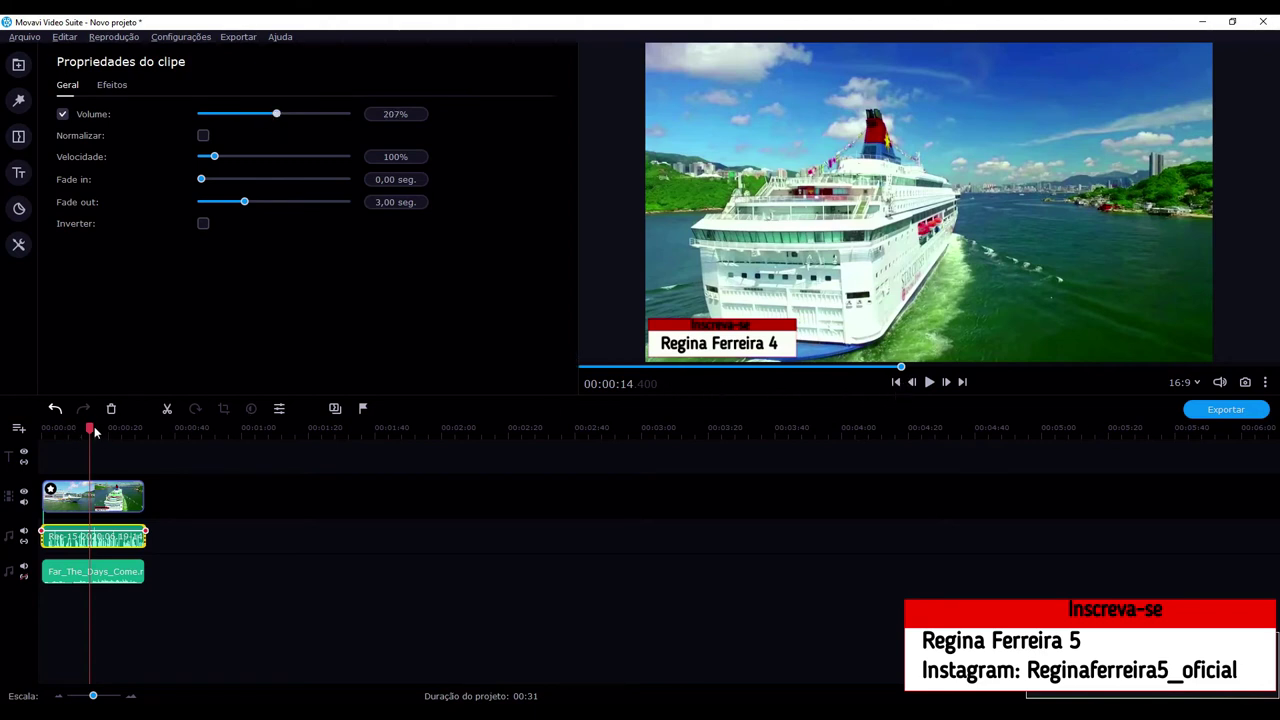
pyautogui.moveTo(90, 430); pyautogui.dragTo(69, 428)
pyautogui.click(930, 382)
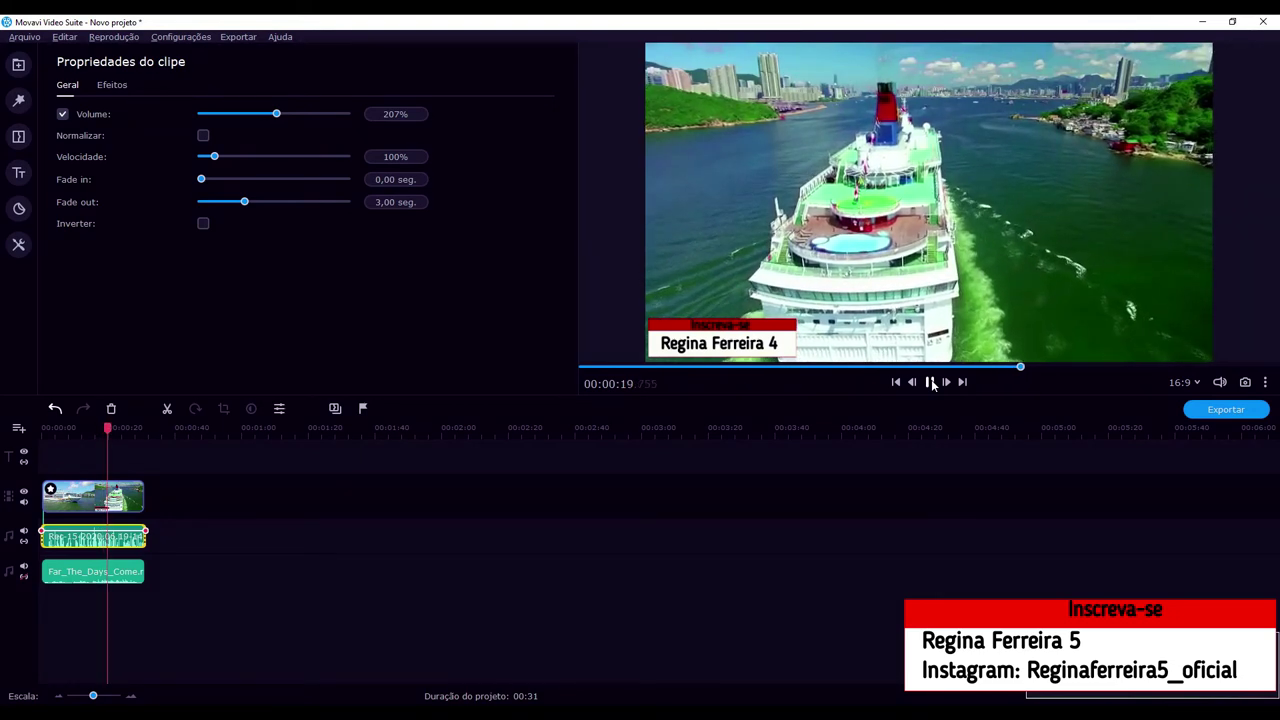
pyautogui.click(930, 382)
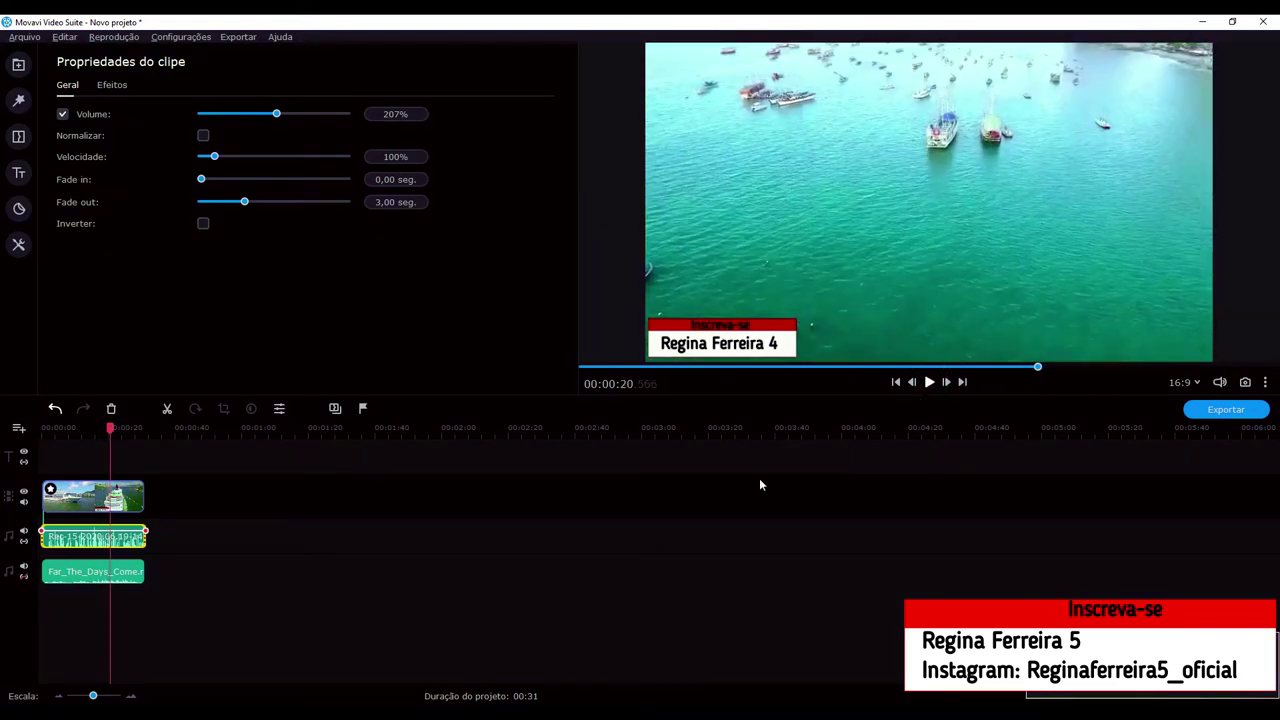
# - Delete the Far_The_Days_Come.mp3 music clip from the timeline and select the recorded narration clip
pyautogui.click(130, 576)
pyautogui.press('Delete')
pyautogui.click(81, 540)
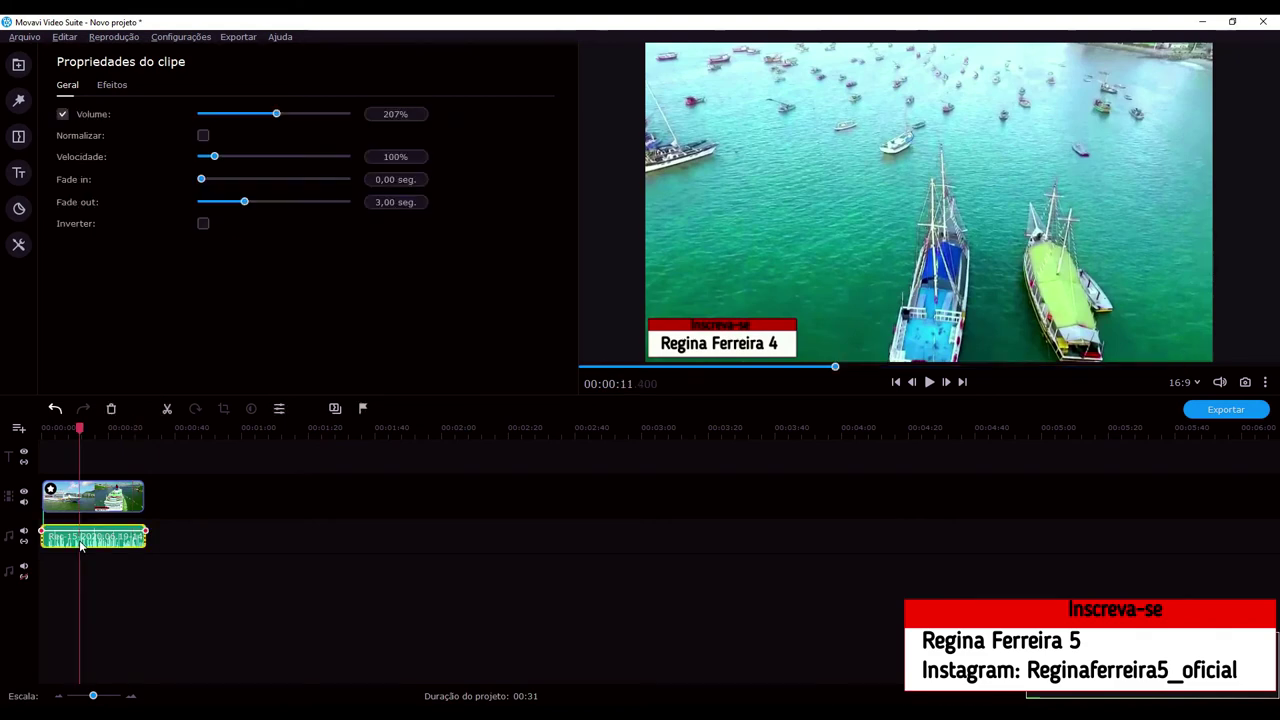
pyautogui.click(81, 545)
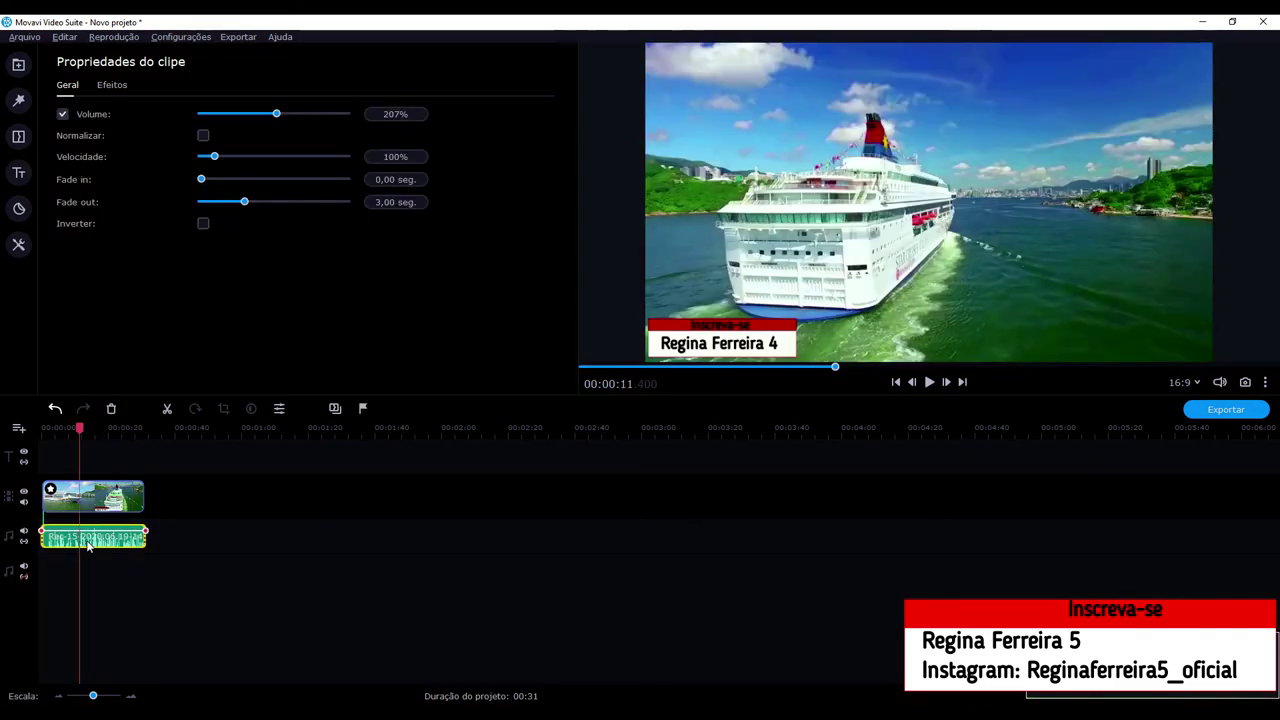
pyautogui.click(87, 545)
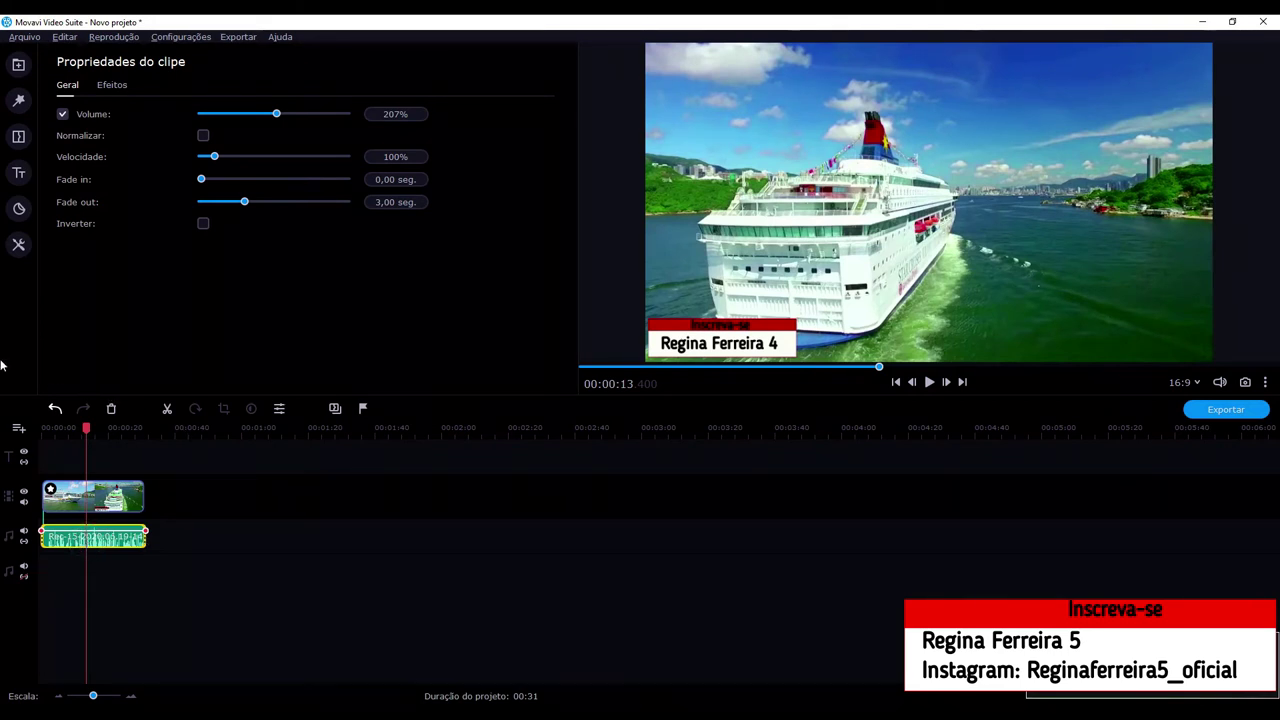
# - Apply the Rádio audio effect to the narration clip and play the project from near the start to hear it
pyautogui.click(17, 246)
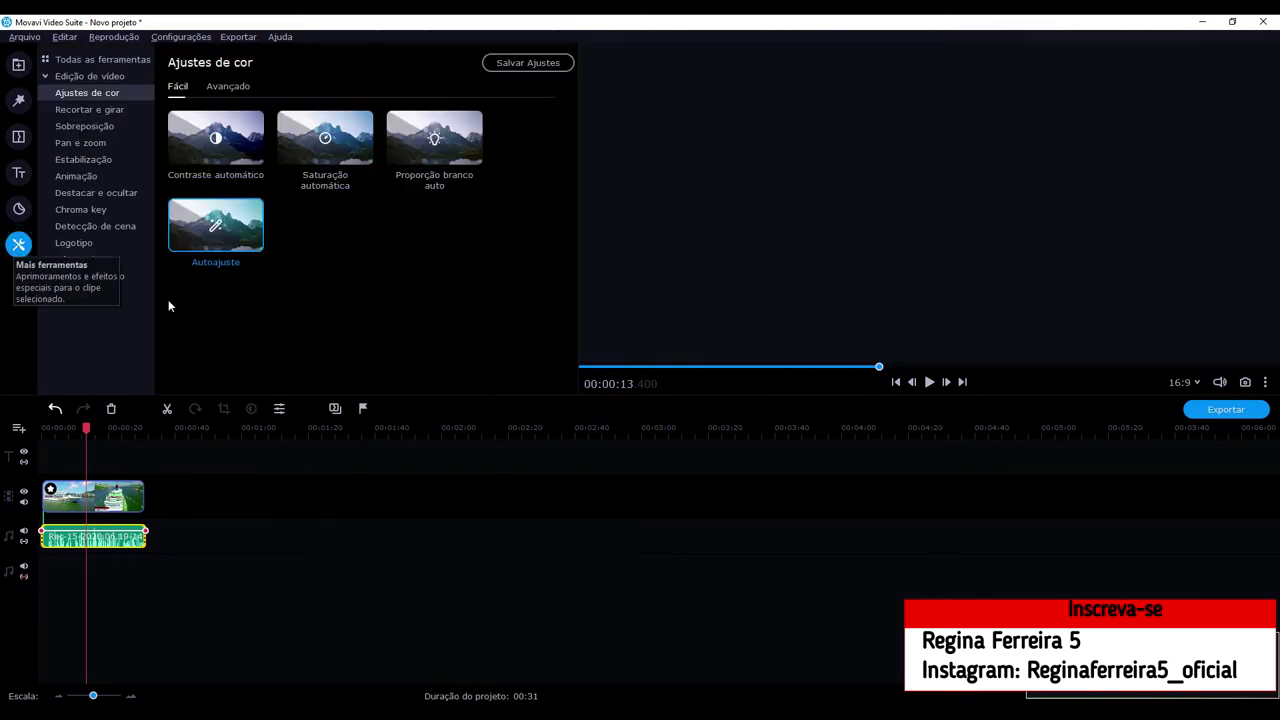
pyautogui.click(110, 277)
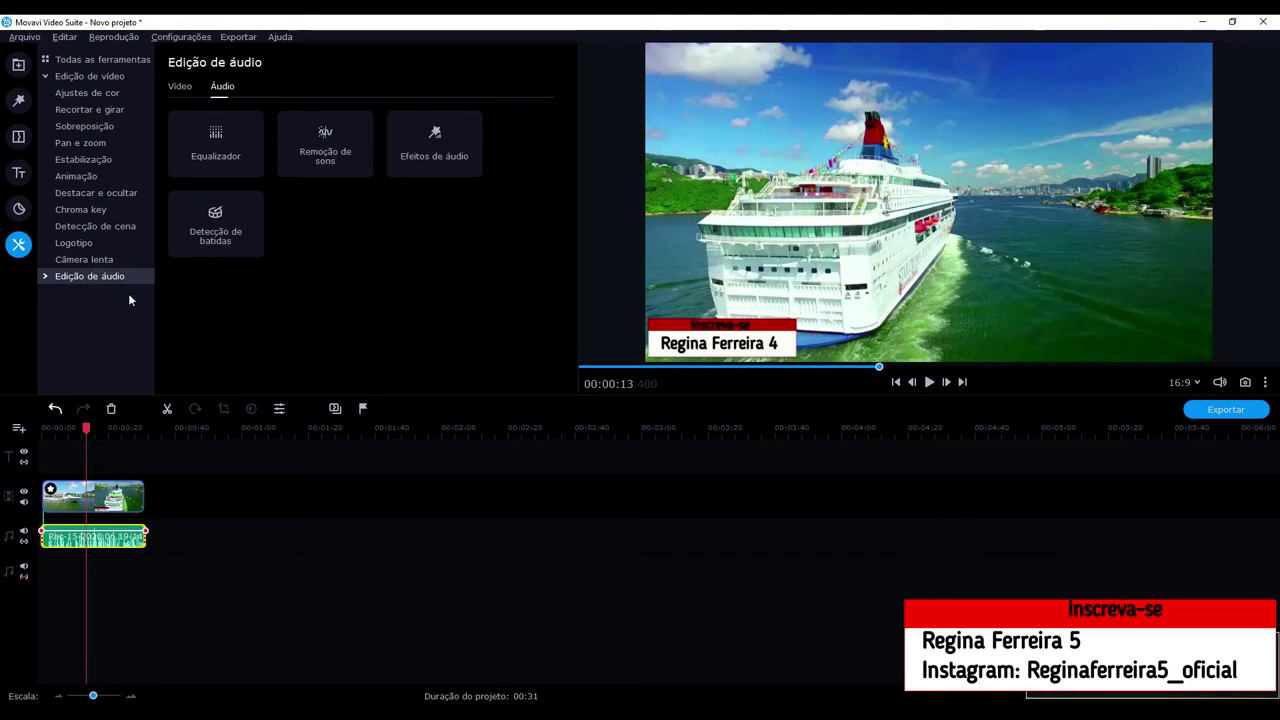
pyautogui.click(440, 163)
pyautogui.click(310, 91)
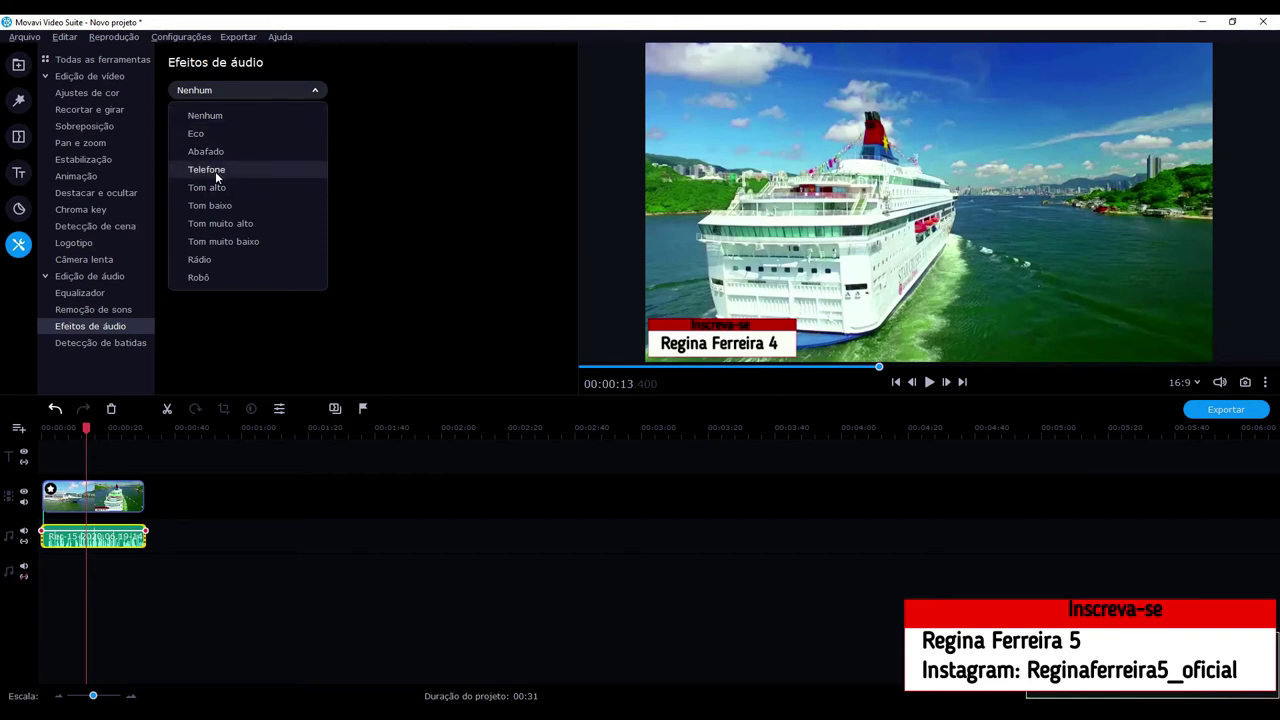
pyautogui.click(213, 260)
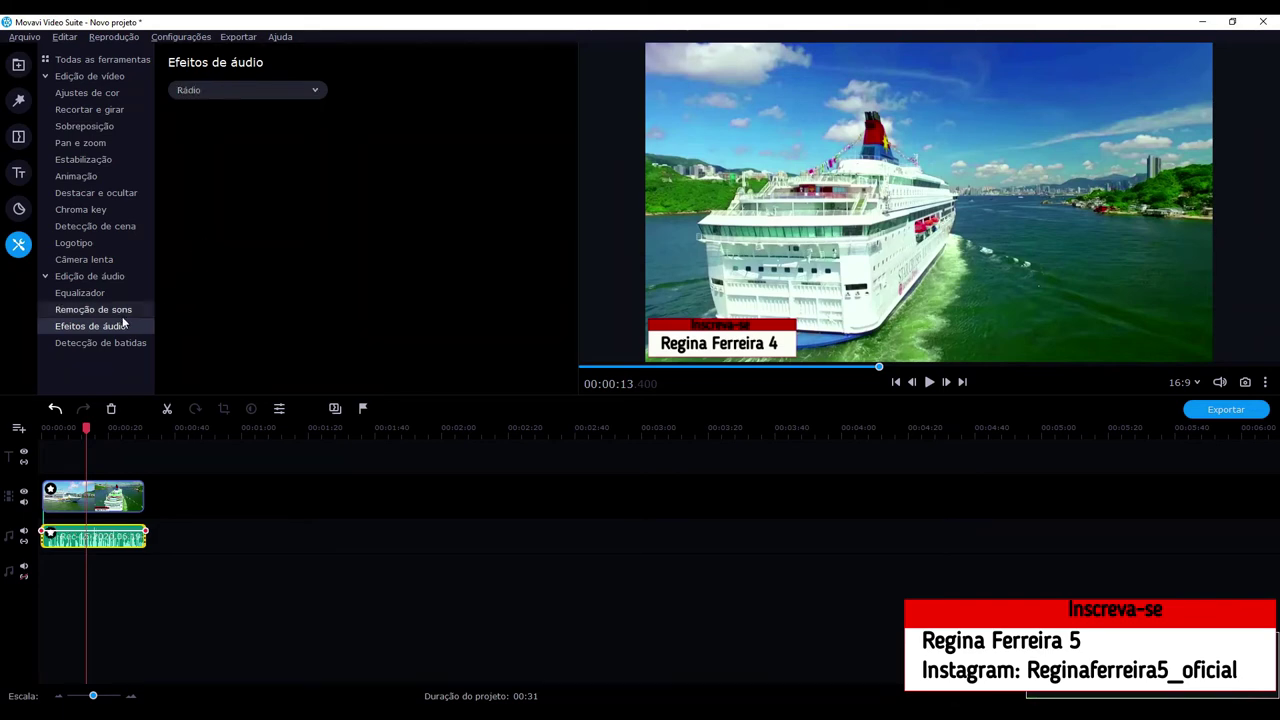
pyautogui.moveTo(86, 431); pyautogui.dragTo(54, 428)
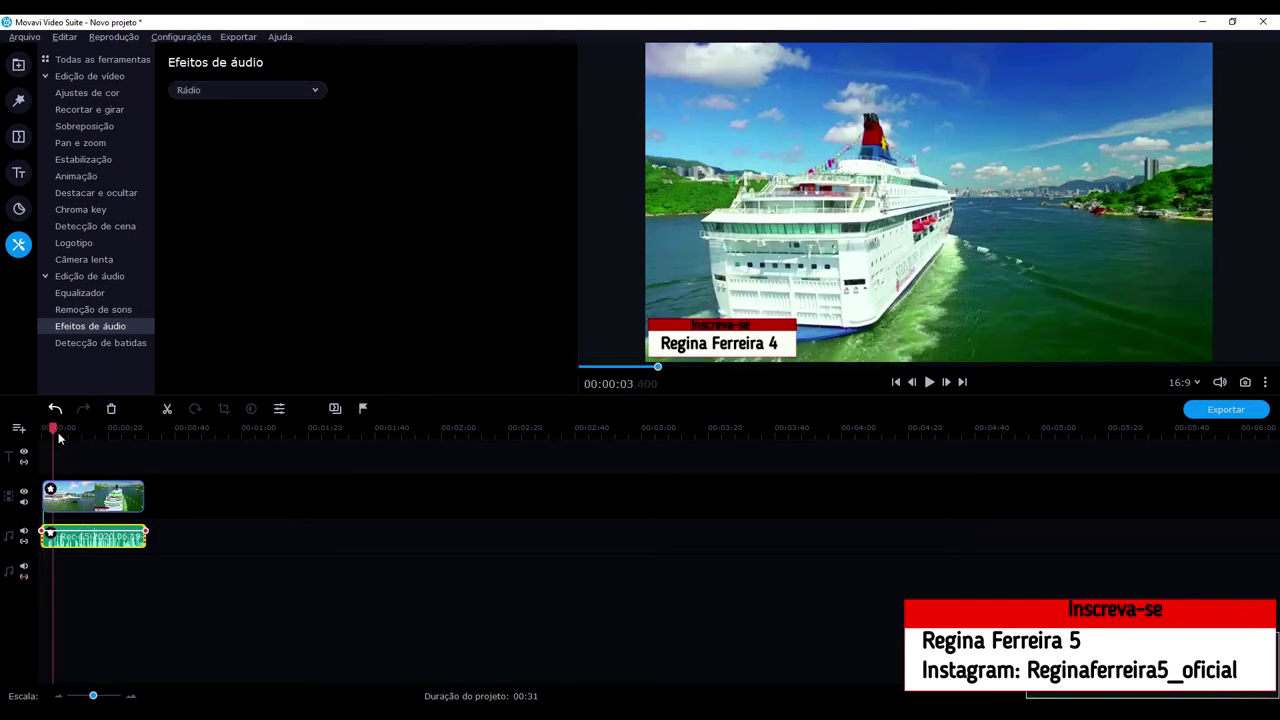
pyautogui.click(931, 383)
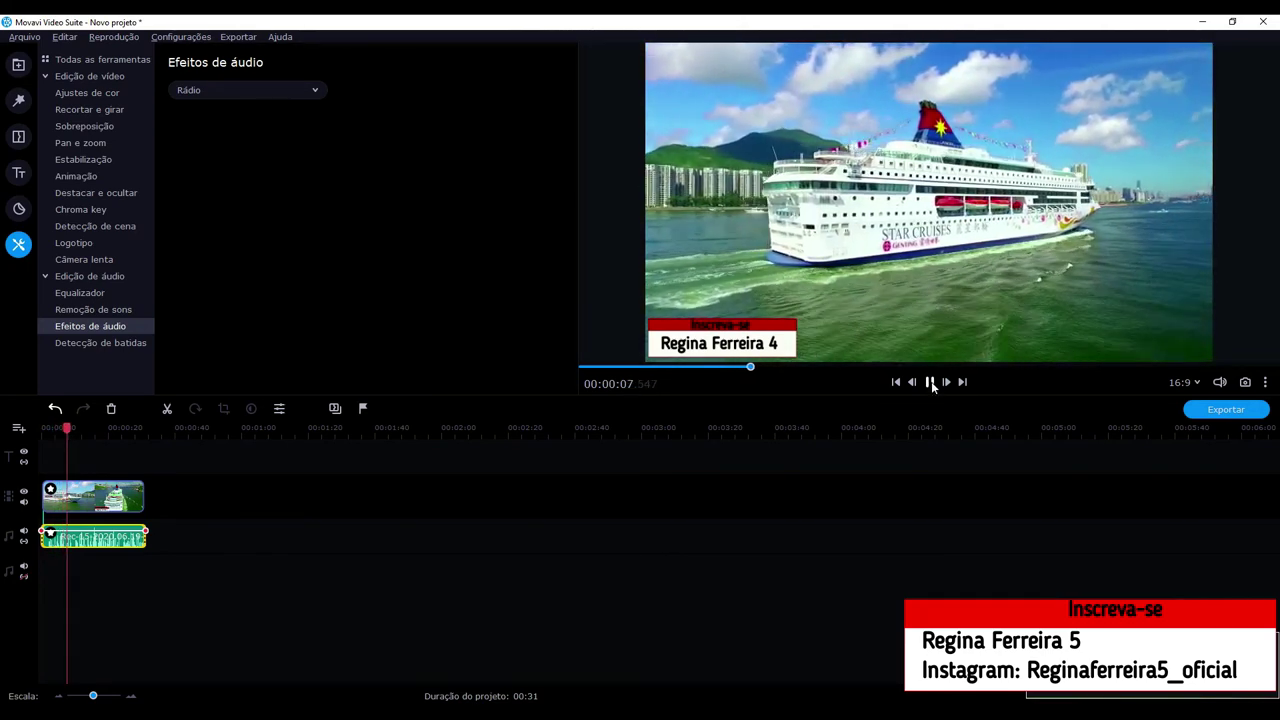
pyautogui.click(931, 383)
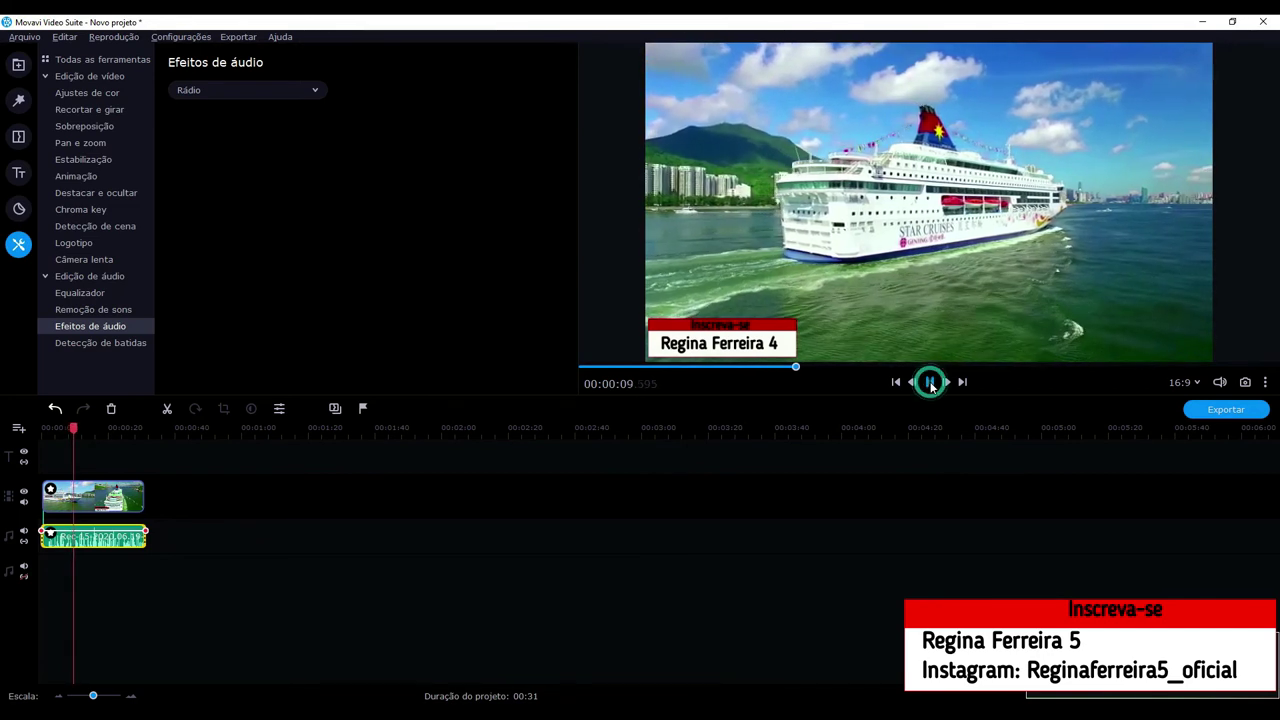
# - Change the narration clip's audio effect to Telefone and play it back
pyautogui.click(208, 92)
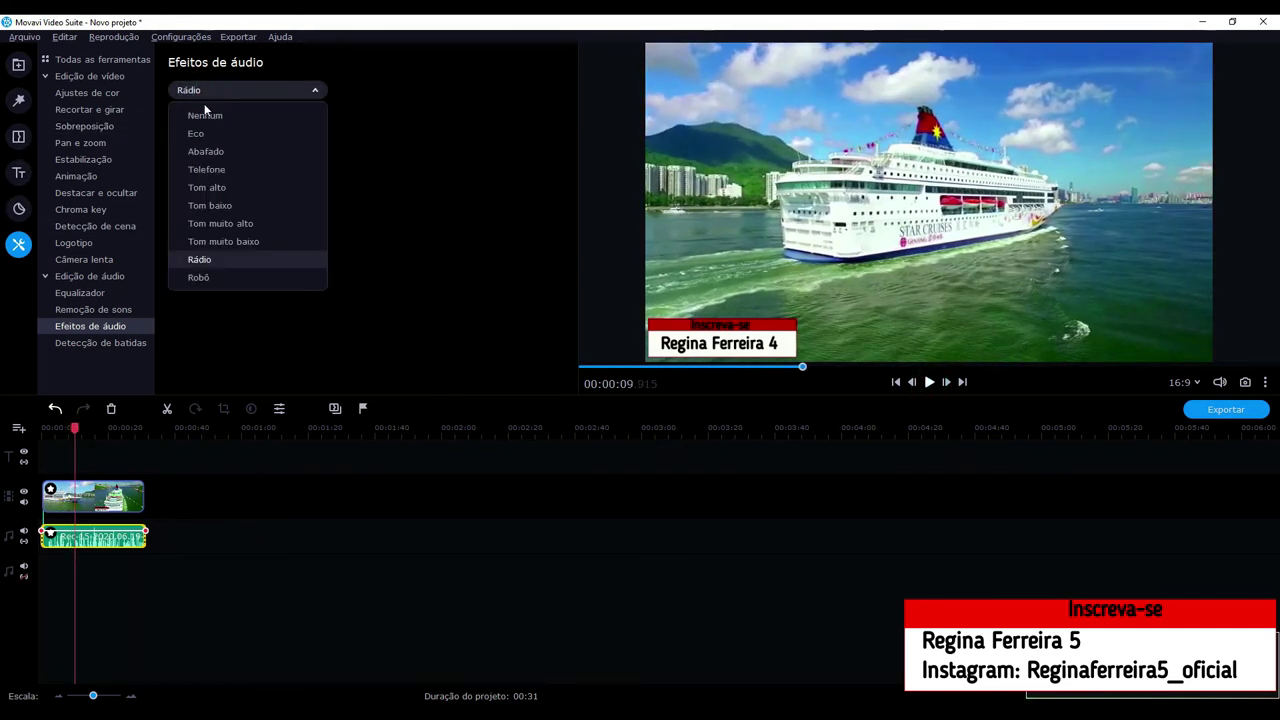
pyautogui.click(214, 170)
pyautogui.click(930, 381)
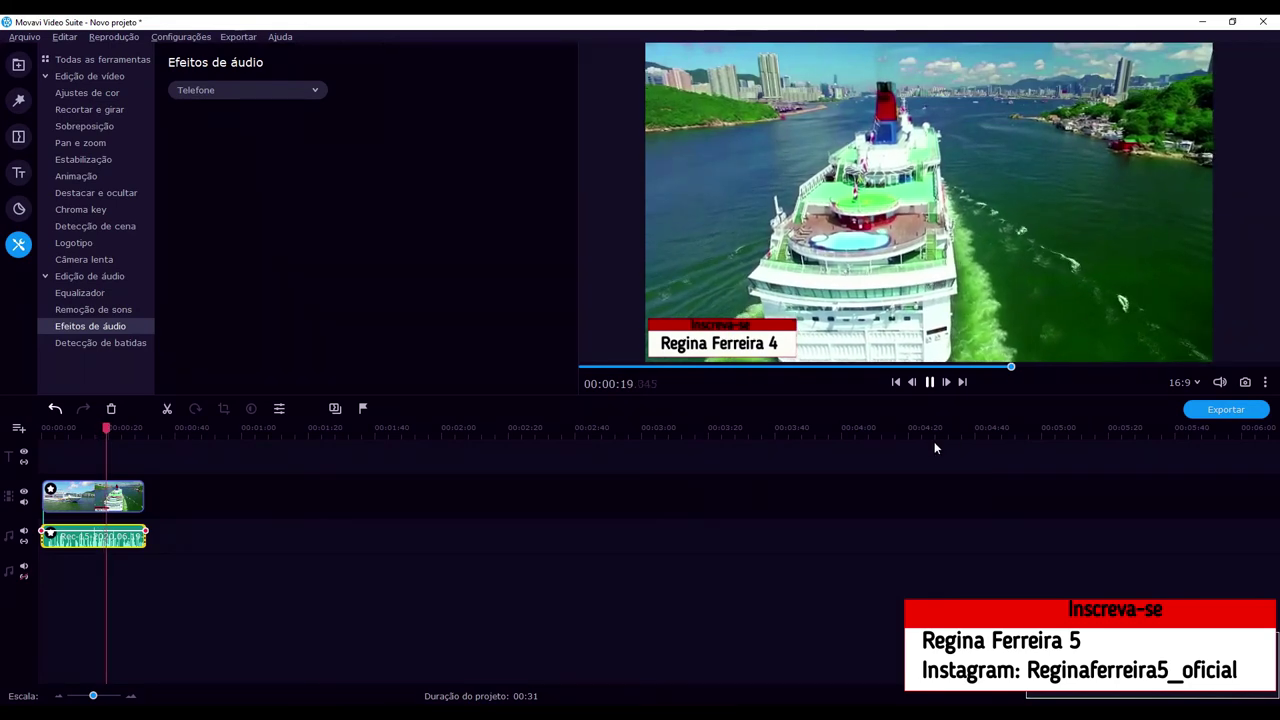
pyautogui.click(929, 381)
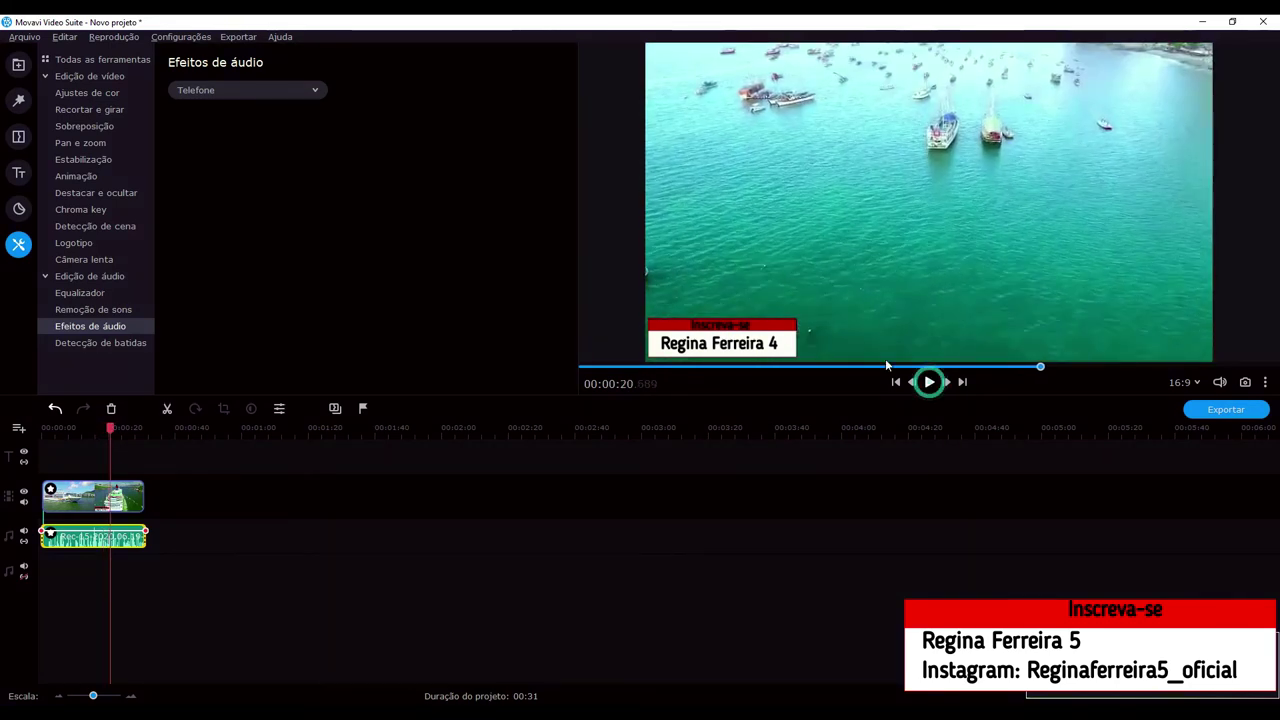
# - Switch the narration clip's audio effect to Tom alto and preview the altered voice
pyautogui.click(252, 91)
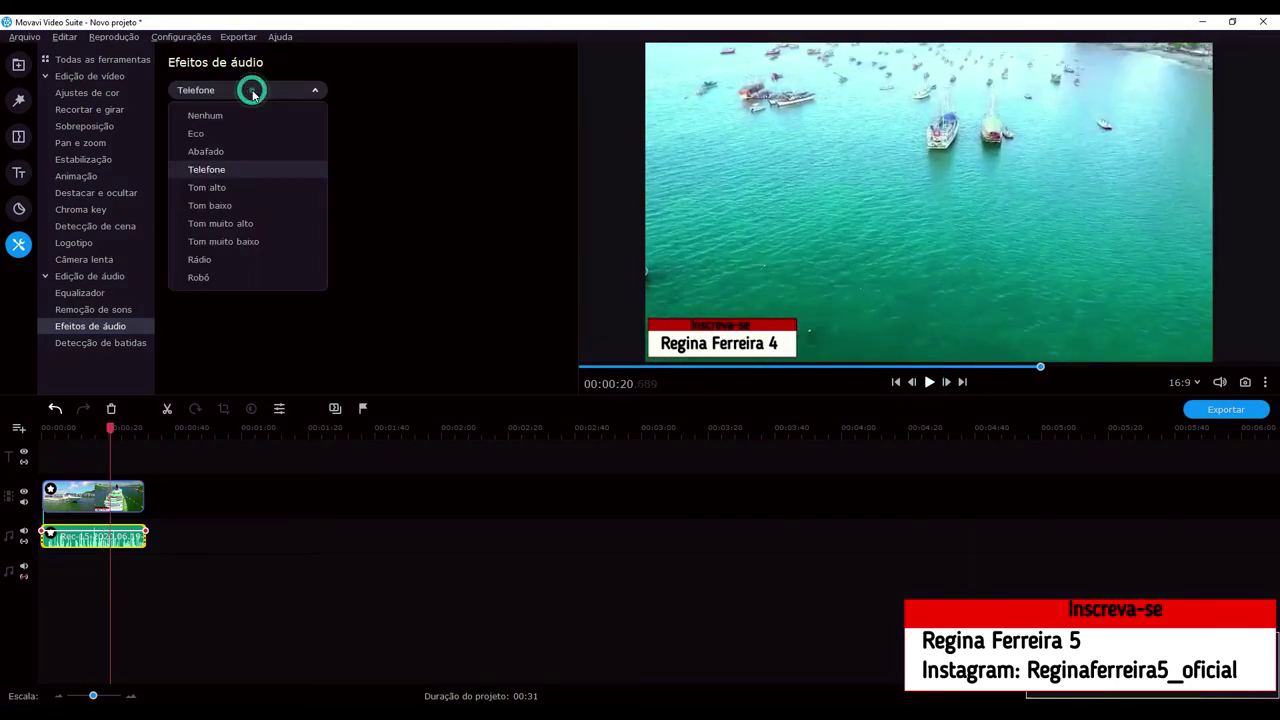
pyautogui.click(217, 187)
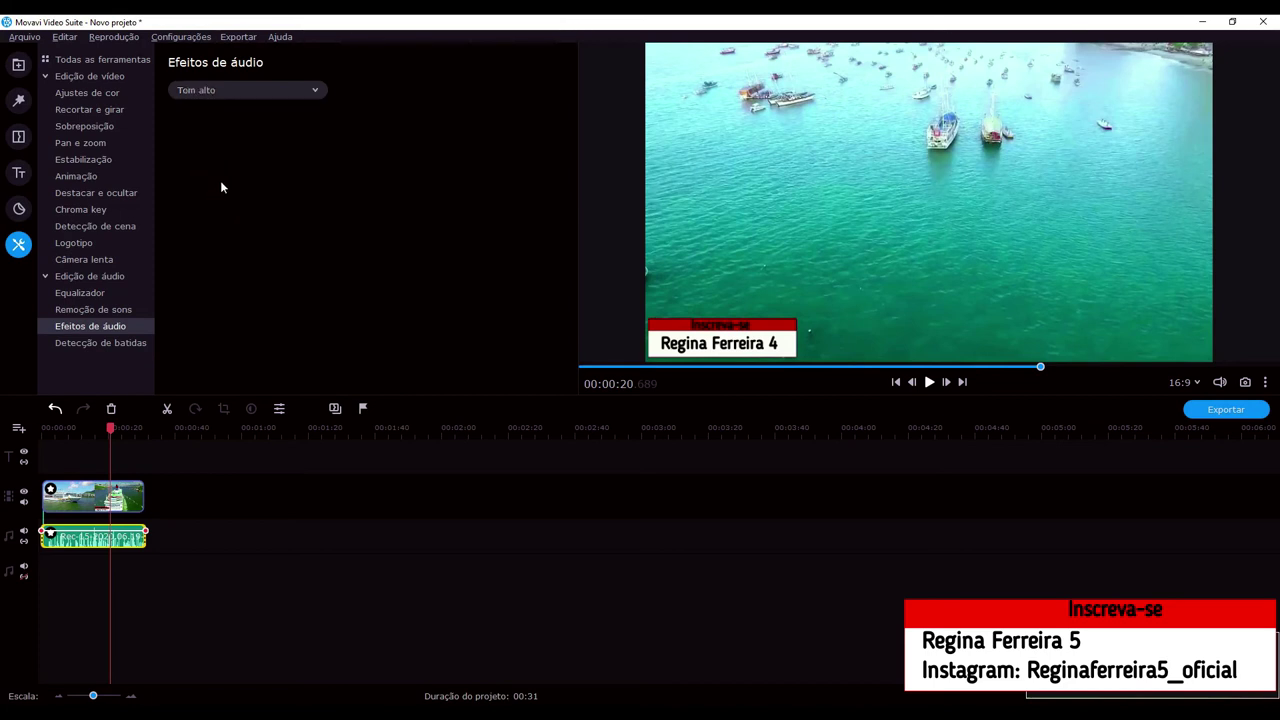
pyautogui.click(931, 384)
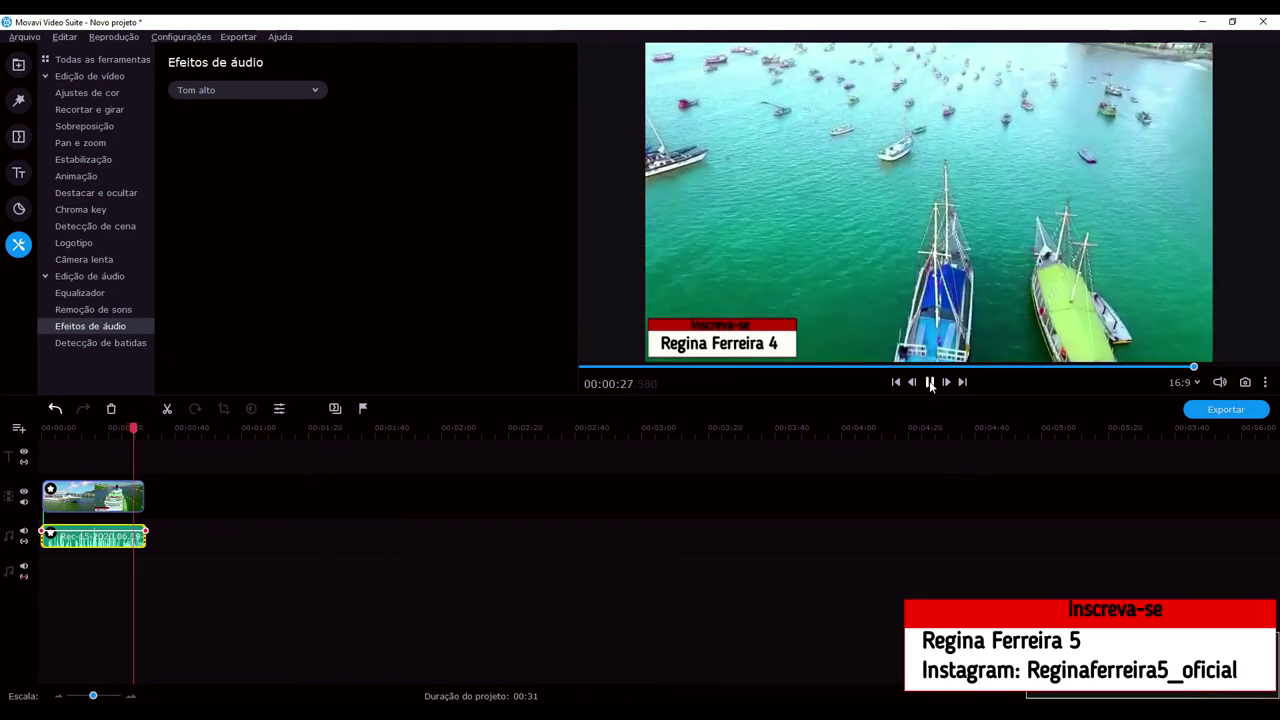
pyautogui.click(930, 382)
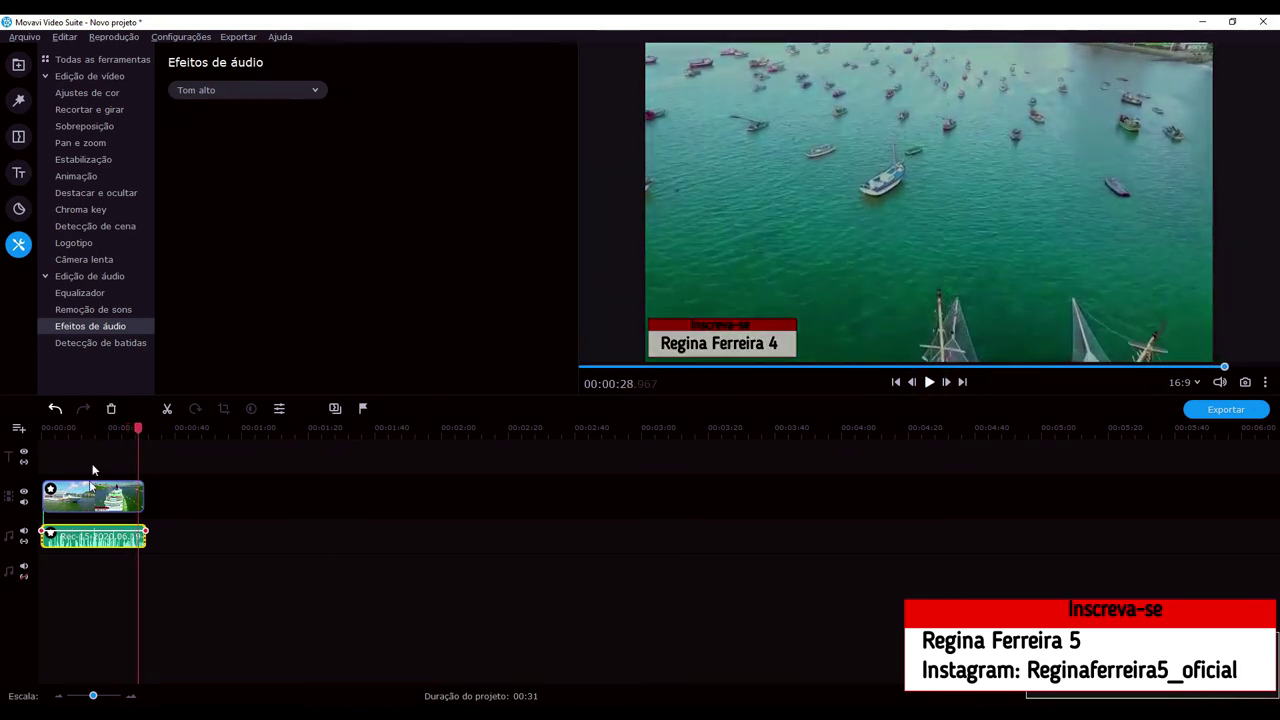
# - Move back to about 11 seconds in the project and set the narration clip's audio effect to Tom muito baixo
pyautogui.moveTo(131, 437); pyautogui.dragTo(79, 430)
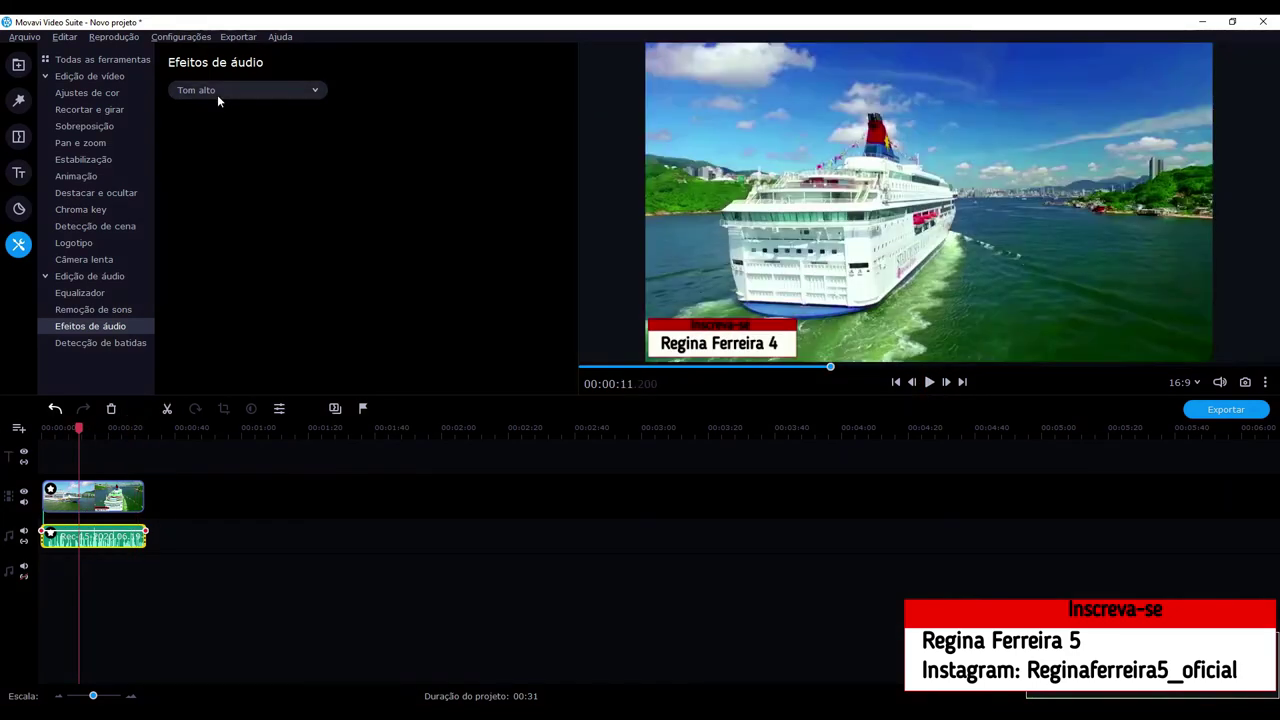
pyautogui.click(221, 91)
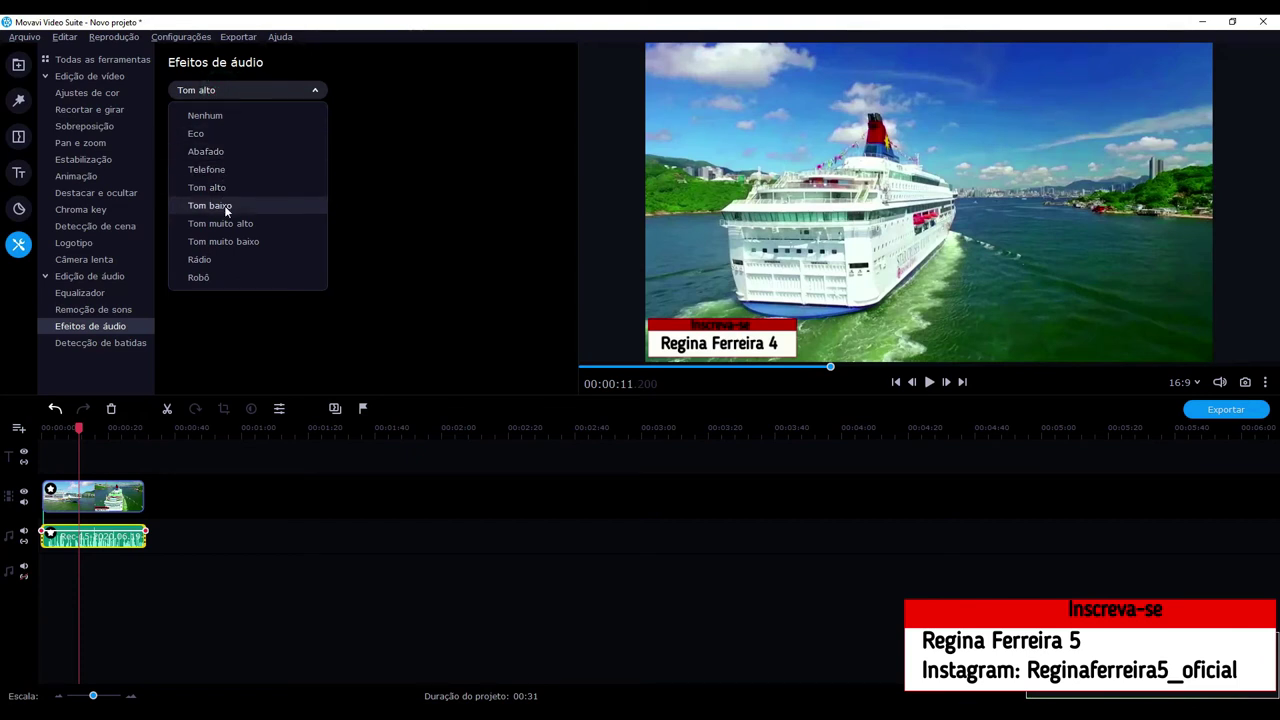
pyautogui.click(224, 241)
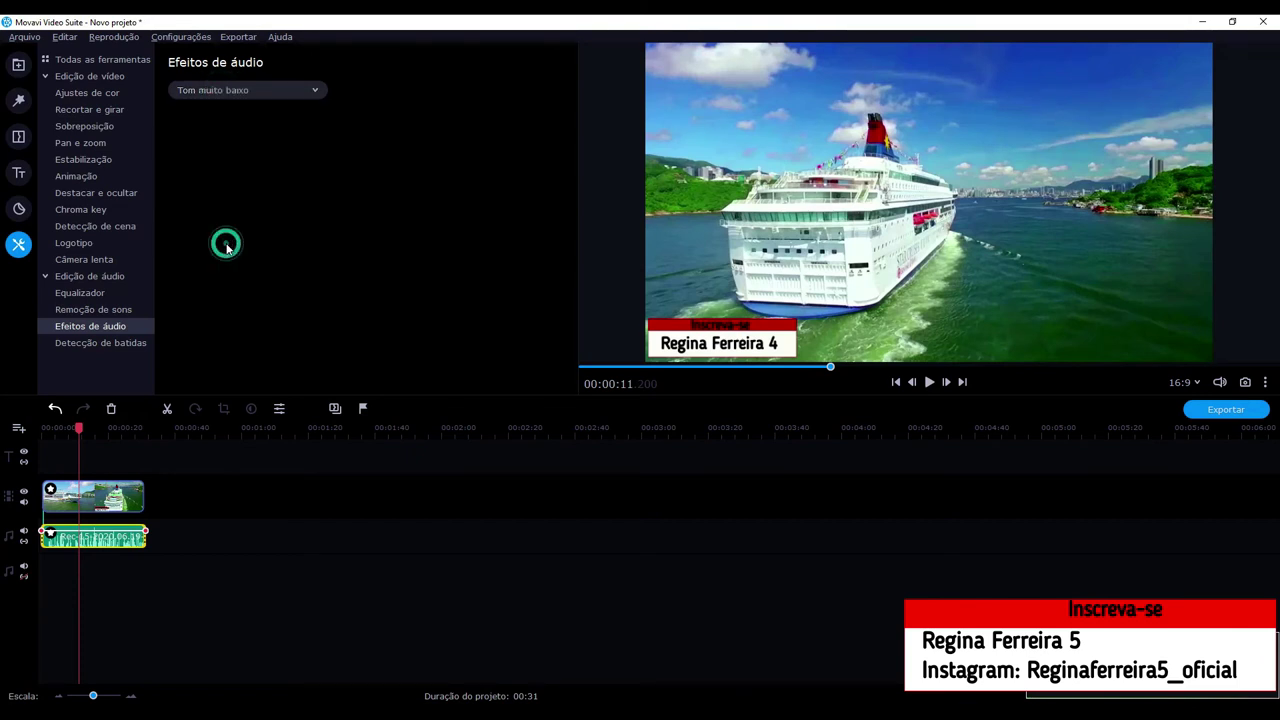
# - Play back the narration with Tom muito baixo, switch its audio effect to Tom muito alto, and preview it
pyautogui.click(930, 382)
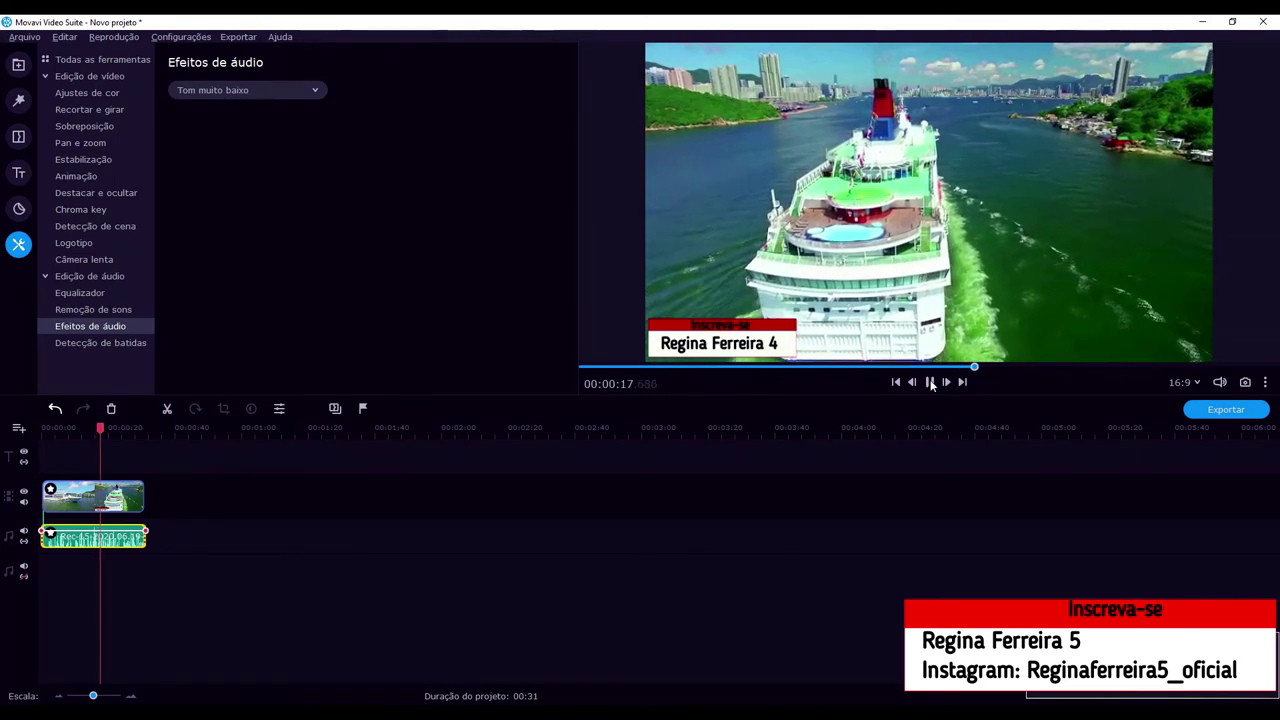
pyautogui.click(931, 383)
pyautogui.click(280, 90)
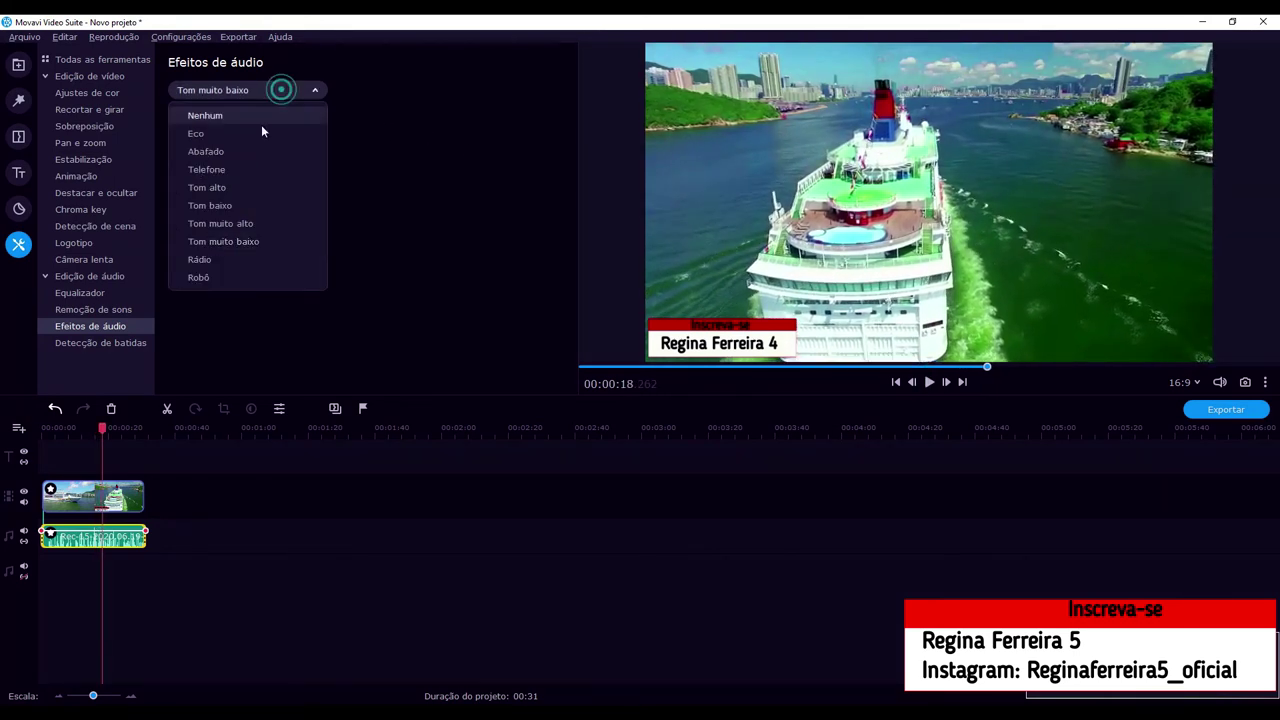
pyautogui.click(240, 223)
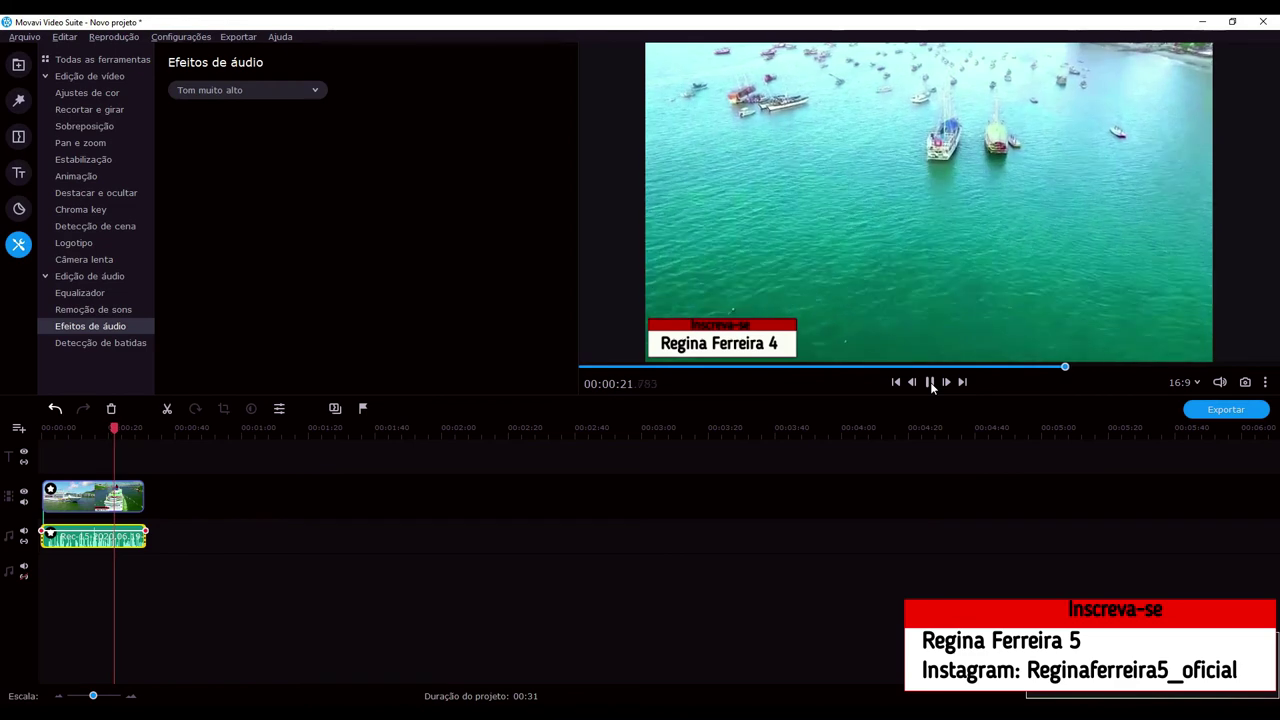
pyautogui.click(930, 382)
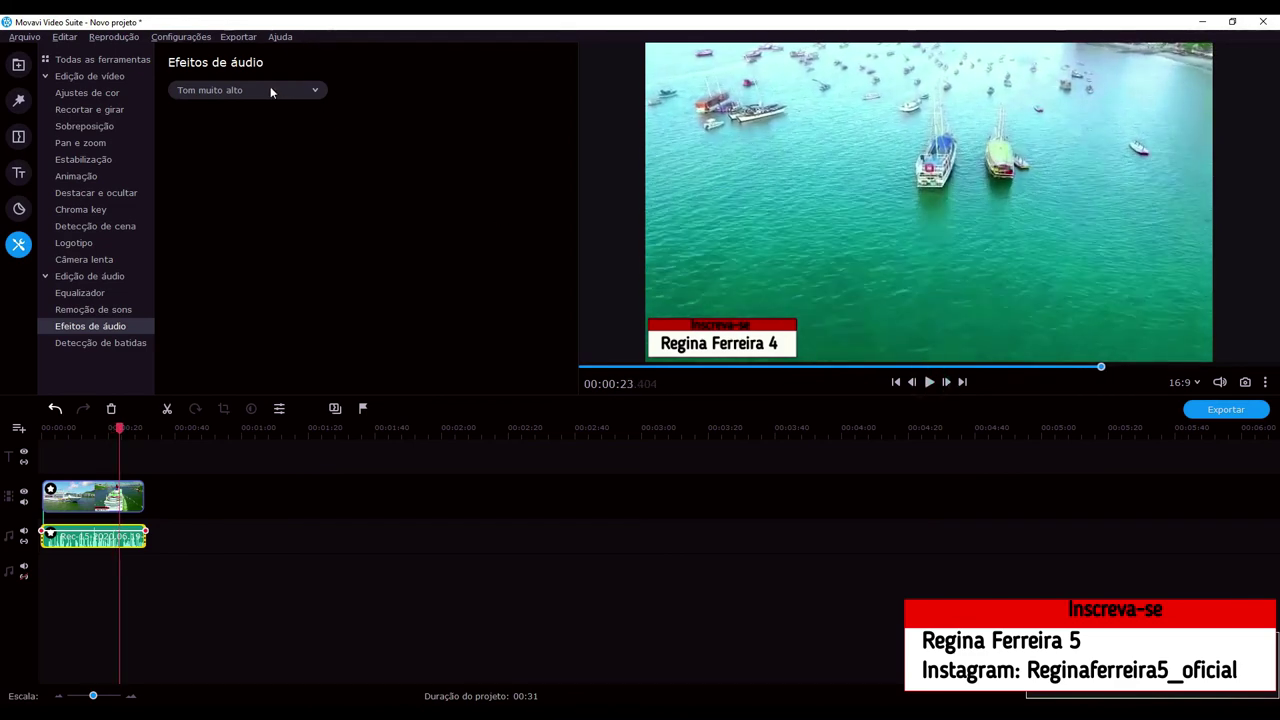
# - Set the narration clip's audio effect to Robô and preview the altered voice
pyautogui.click(270, 91)
pyautogui.click(212, 278)
pyautogui.click(930, 383)
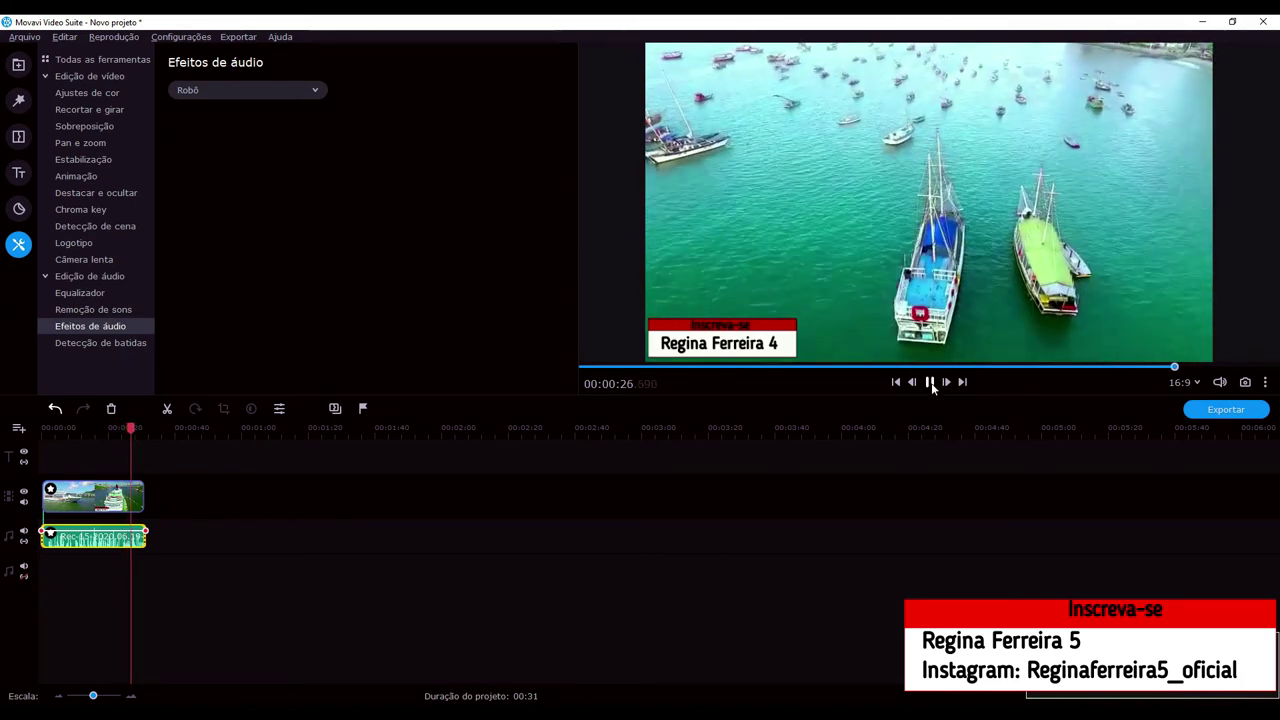
pyautogui.click(930, 383)
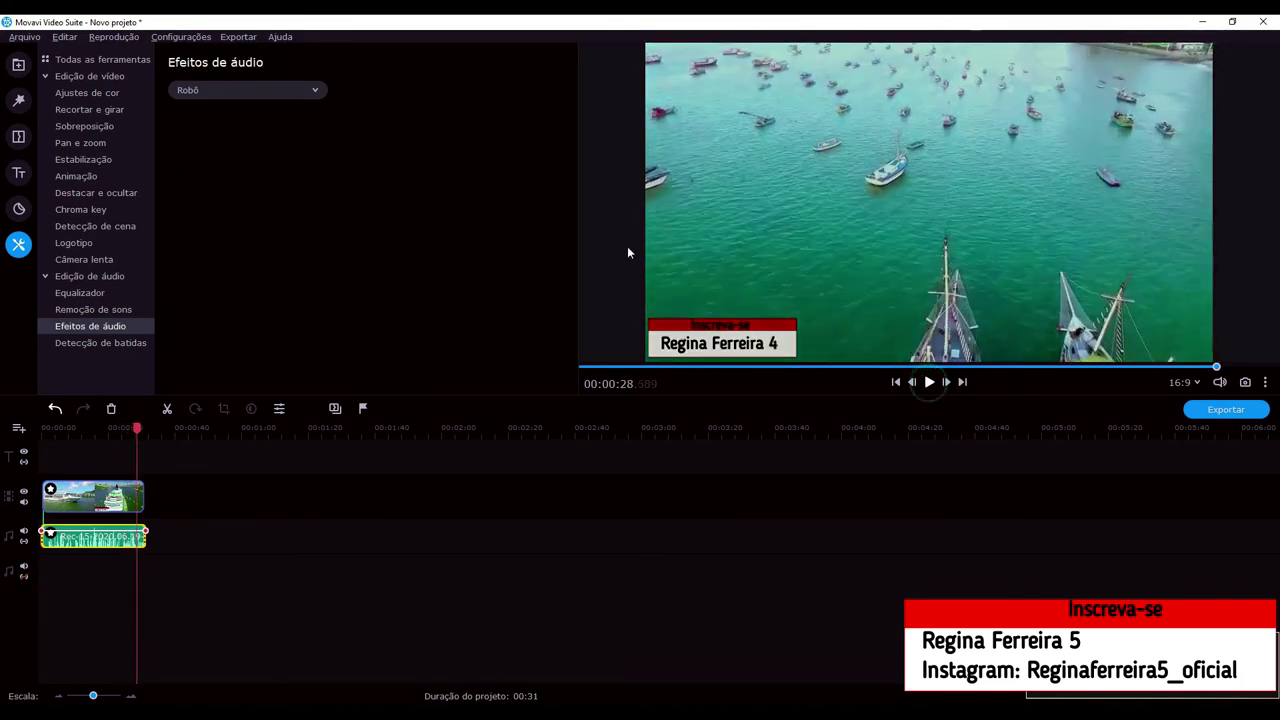
# - Change the narration clip's audio effect to Eco and replay an earlier part of the project to hear it
pyautogui.click(282, 90)
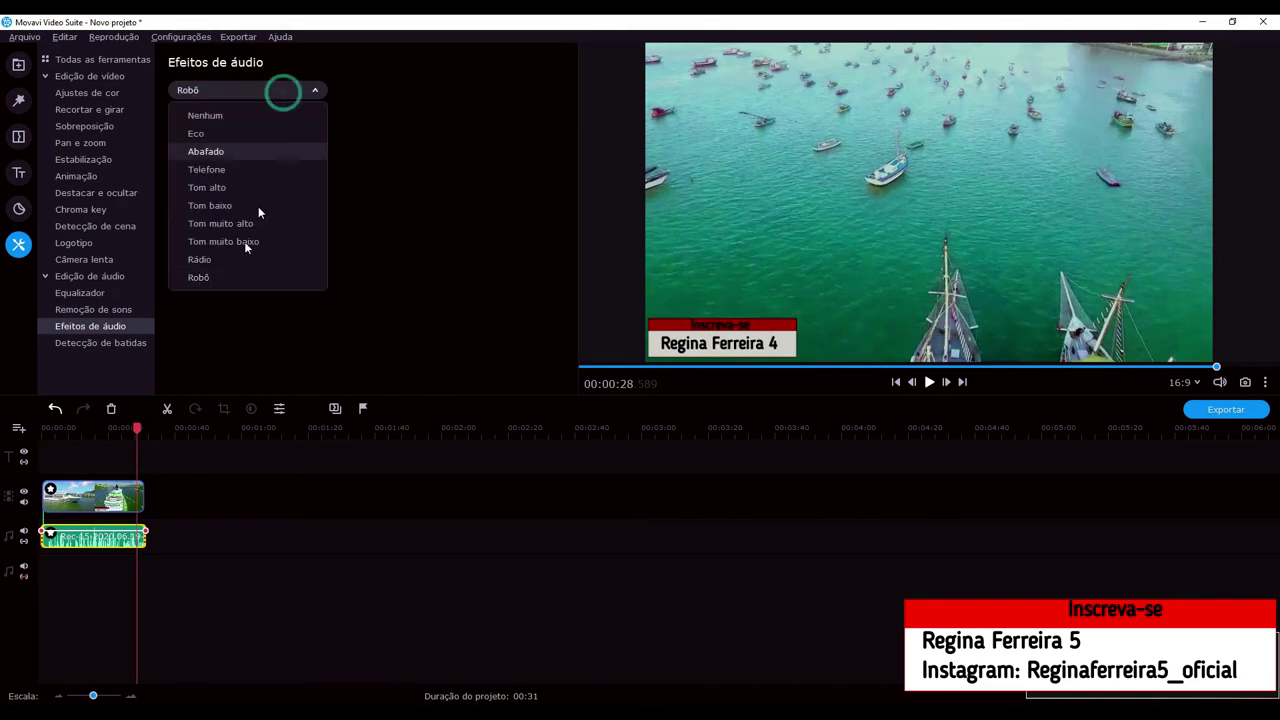
pyautogui.click(210, 138)
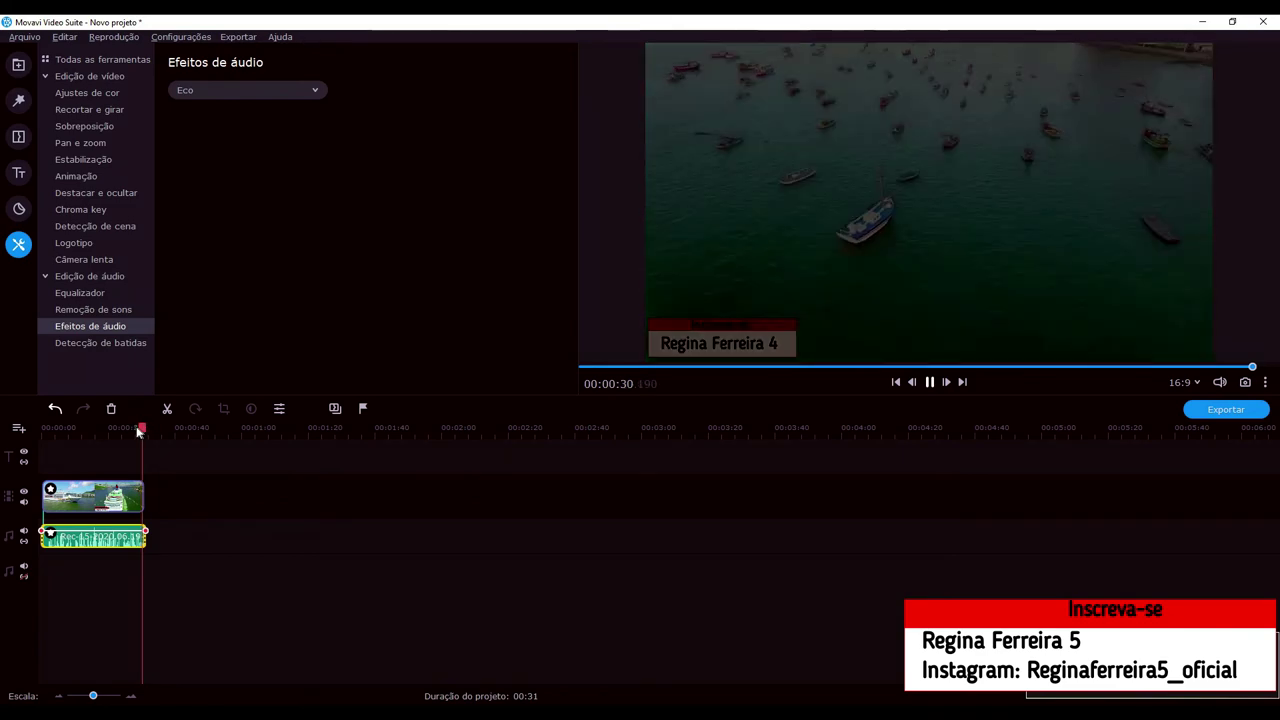
pyautogui.moveTo(139, 430); pyautogui.dragTo(66, 430)
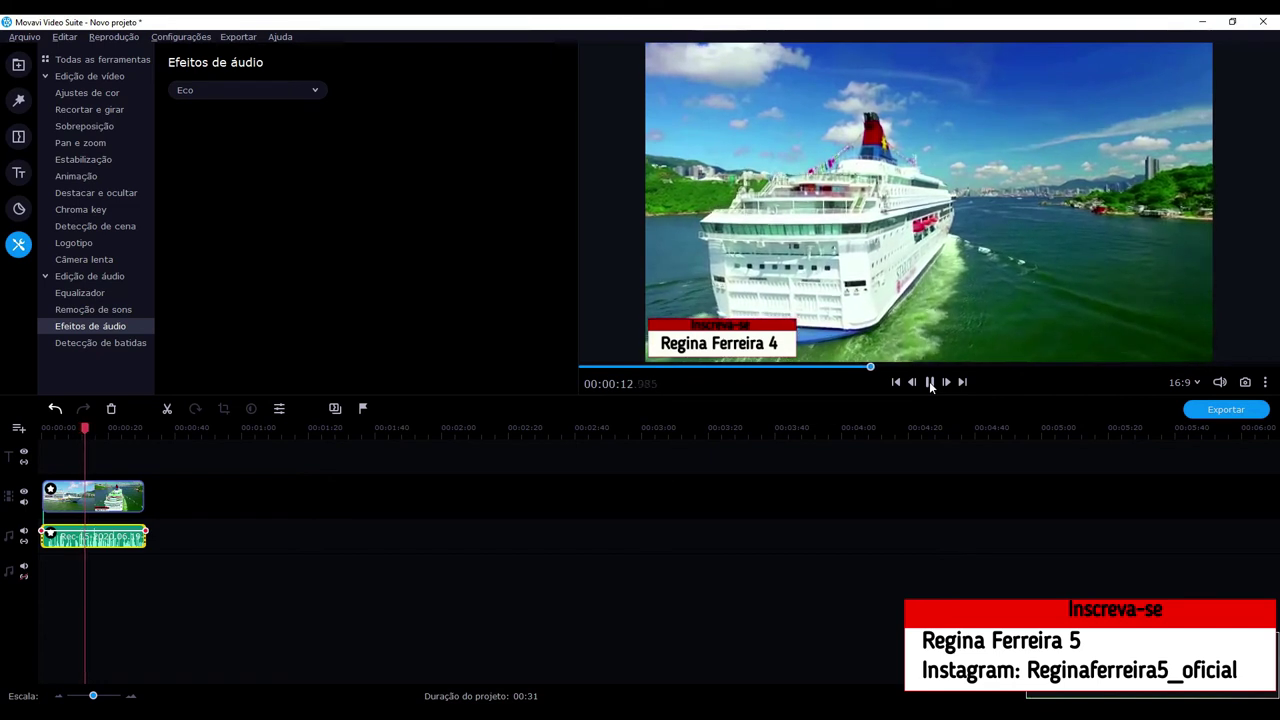
pyautogui.click(929, 381)
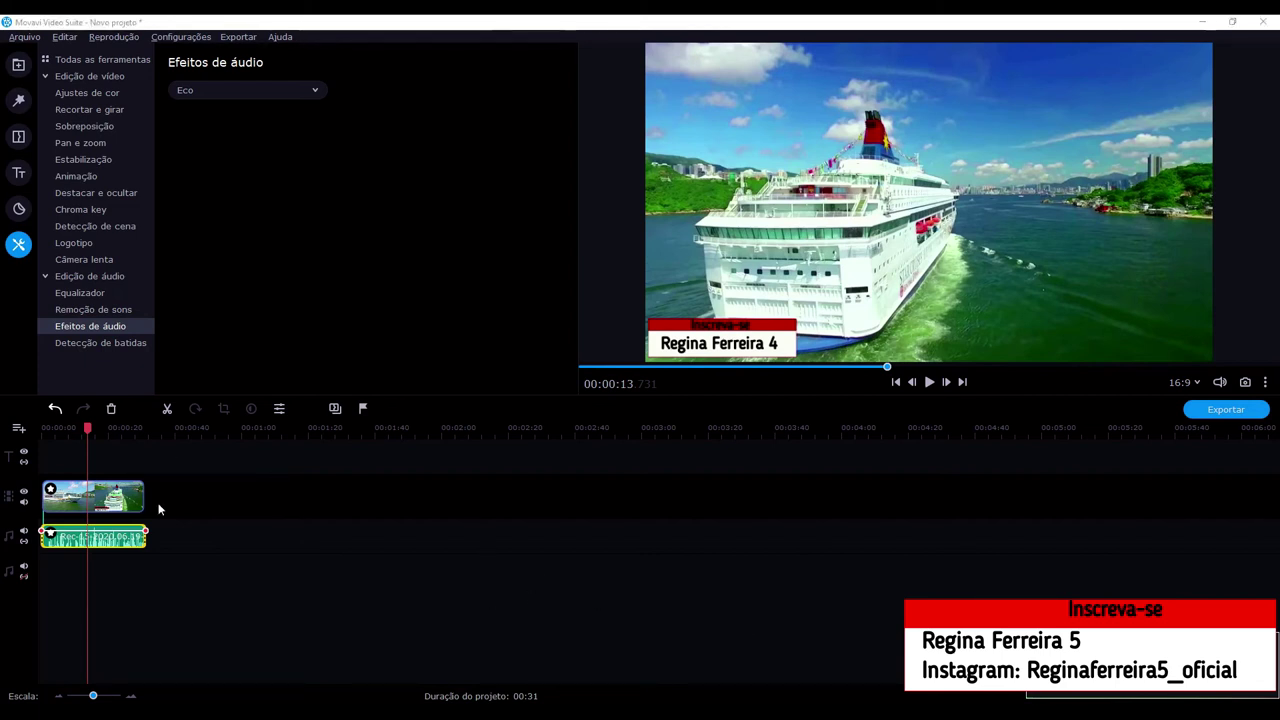
# - Return to the start of the project and browse the complete collection of title presets
pyautogui.moveTo(89, 432); pyautogui.dragTo(17, 426)
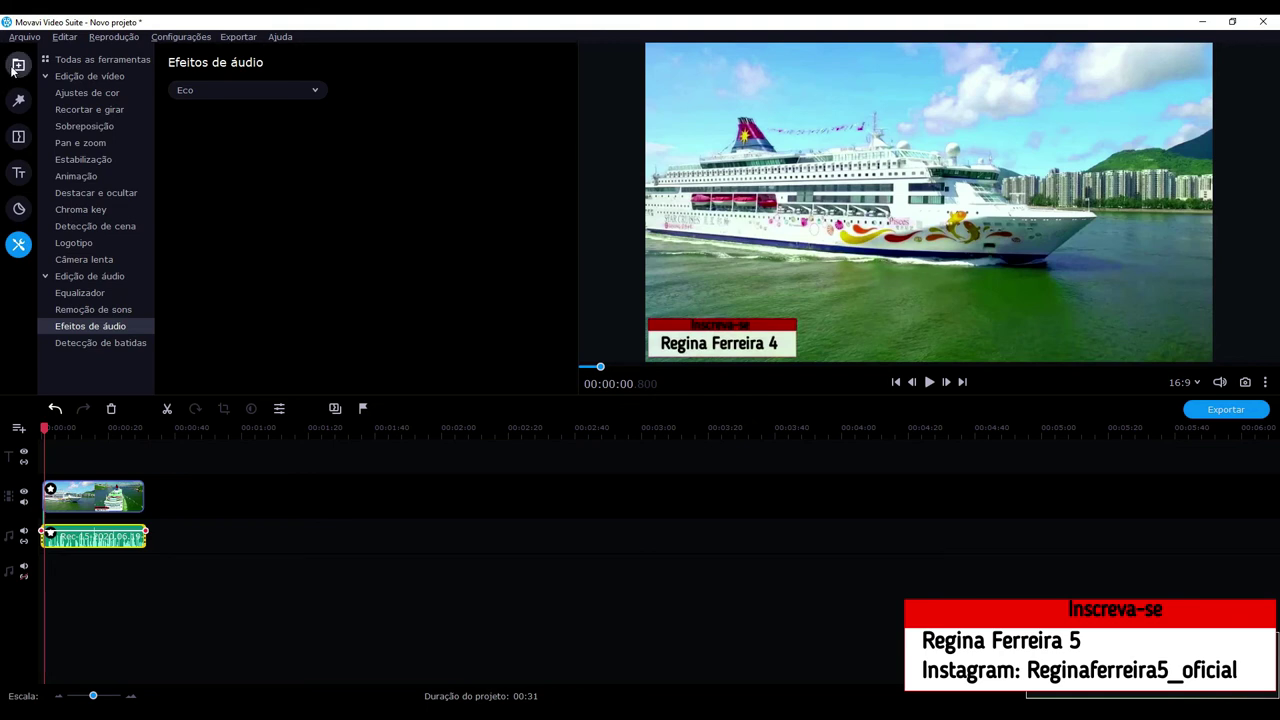
pyautogui.click(18, 175)
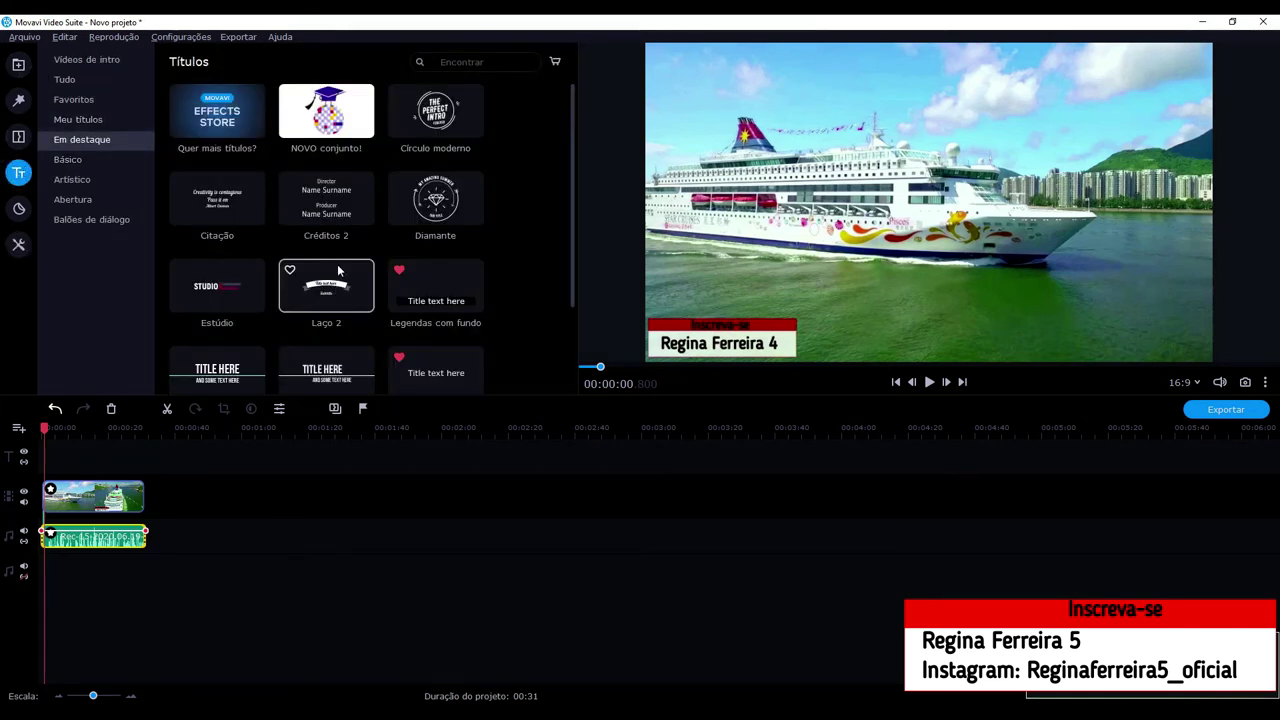
pyautogui.scroll(-2, 380, 250)
pyautogui.scroll(2, 384, 267)
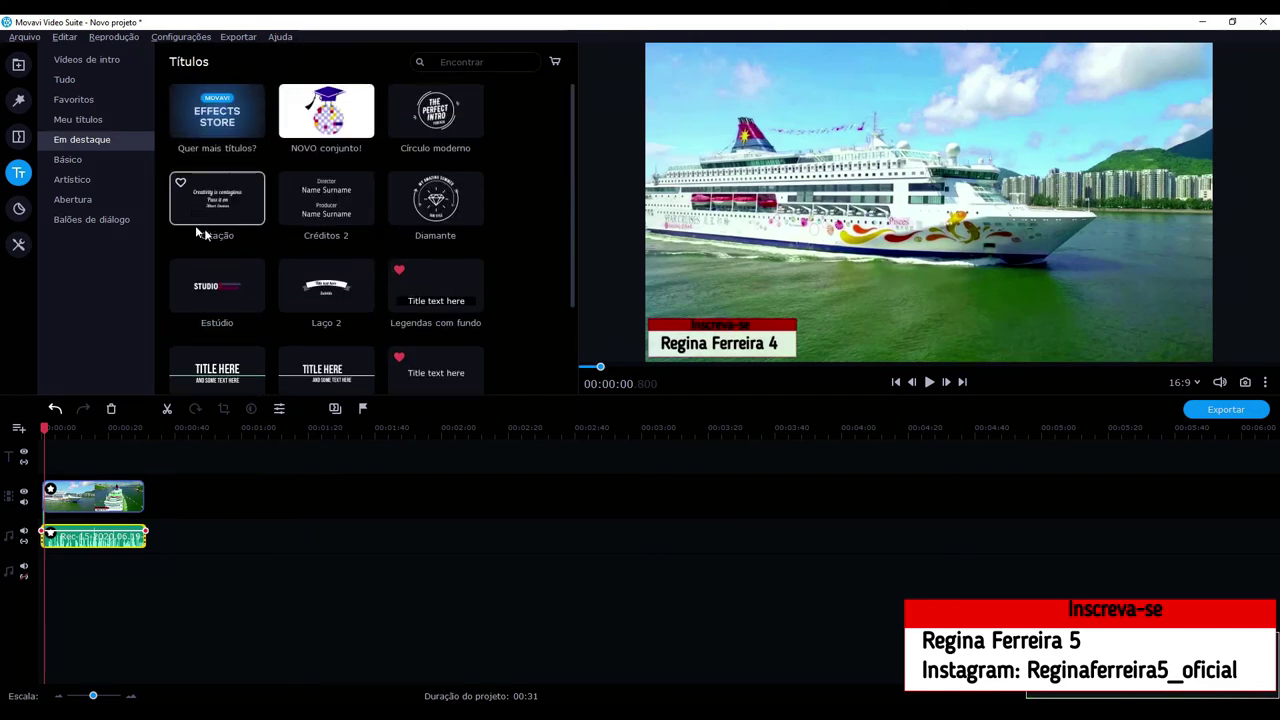
pyautogui.click(66, 80)
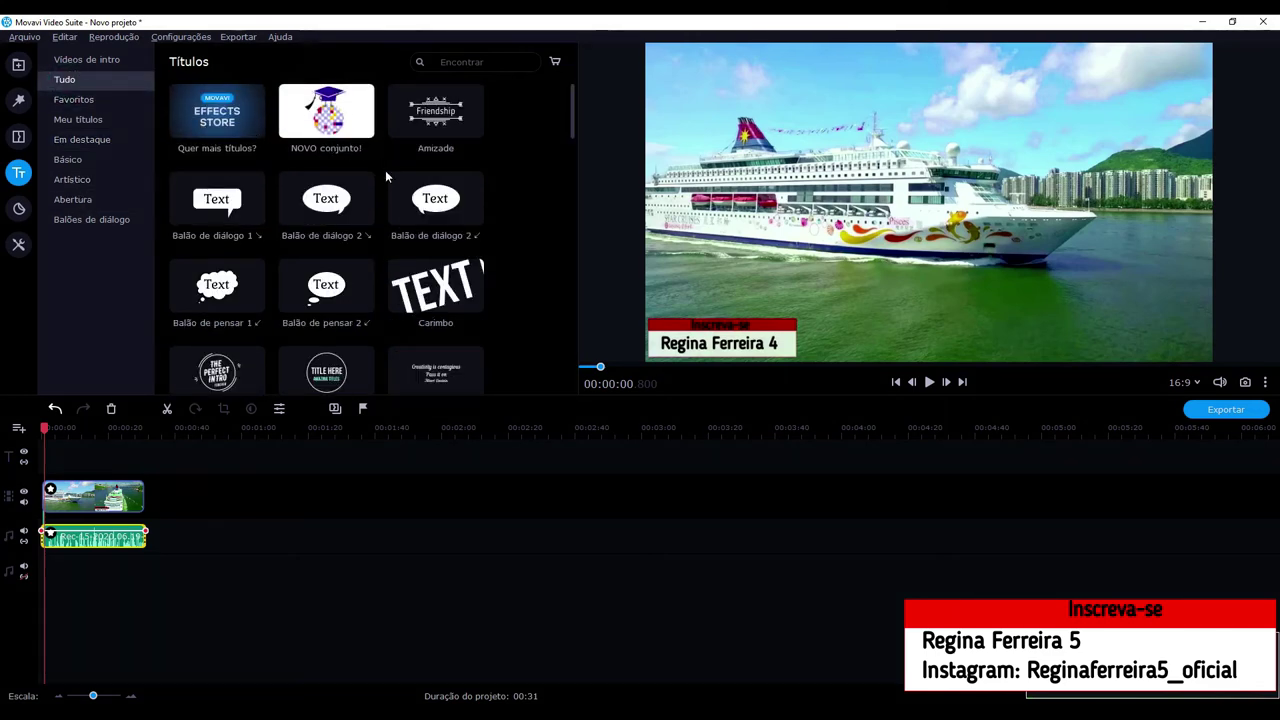
pyautogui.scroll(-10, 386, 191)
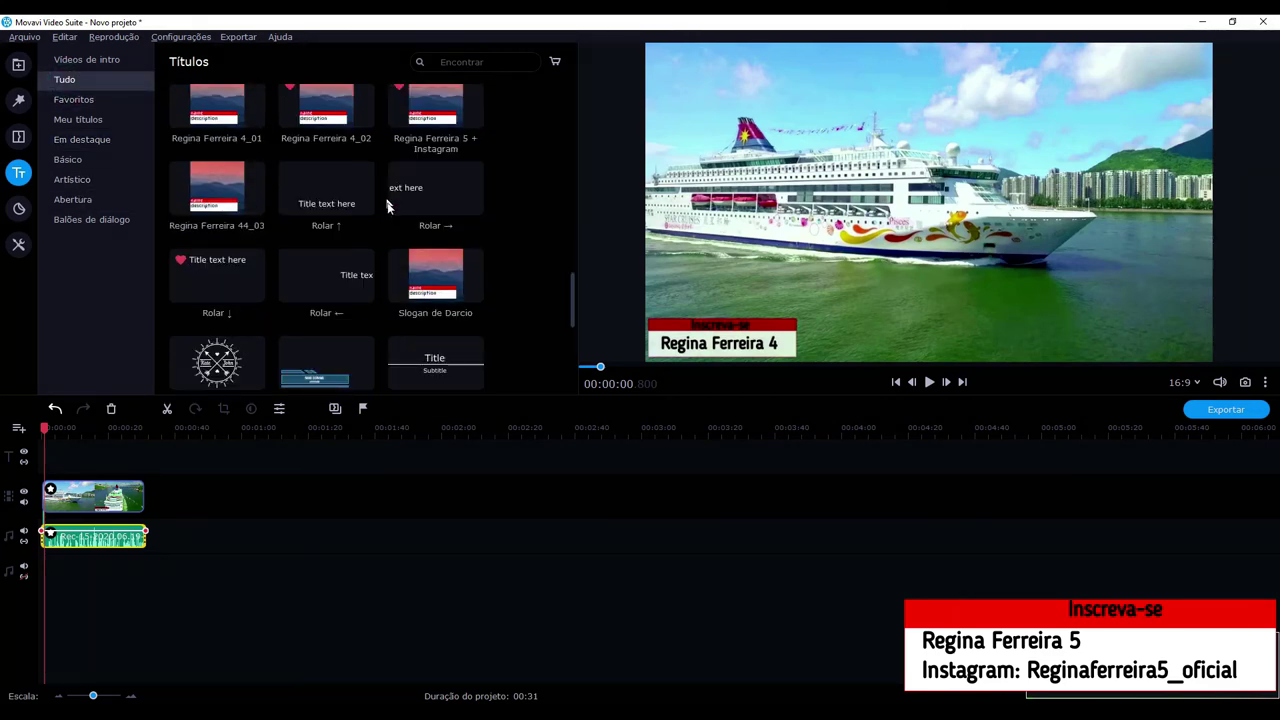
pyautogui.scroll(-3, 536, 340)
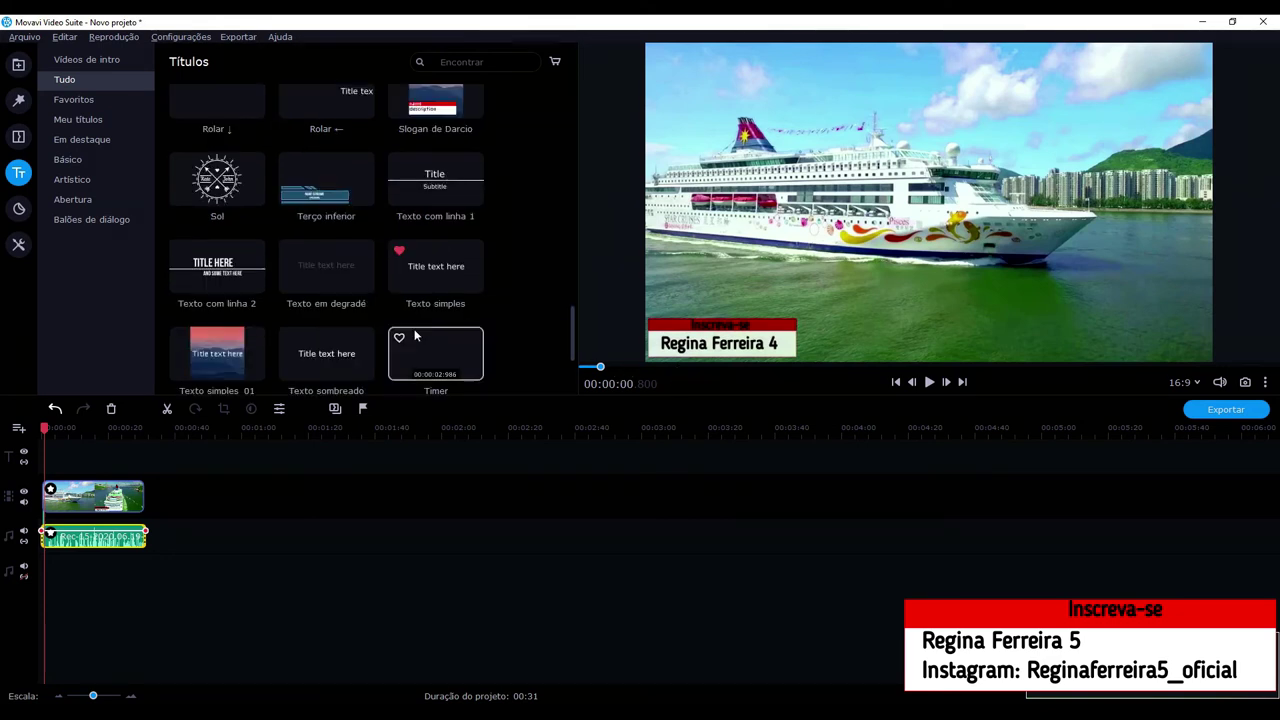
pyautogui.scroll(-2, 300, 305)
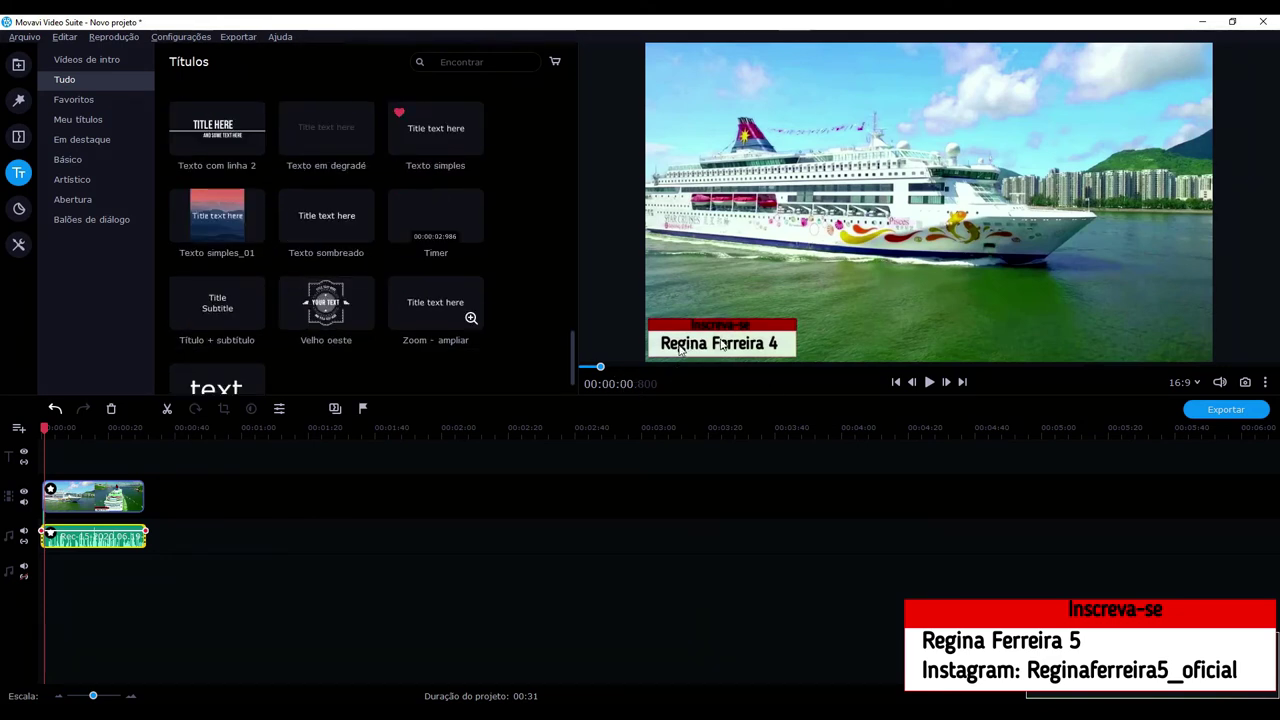
pyautogui.scroll(1, 348, 279)
pyautogui.scroll(-2, 461, 318)
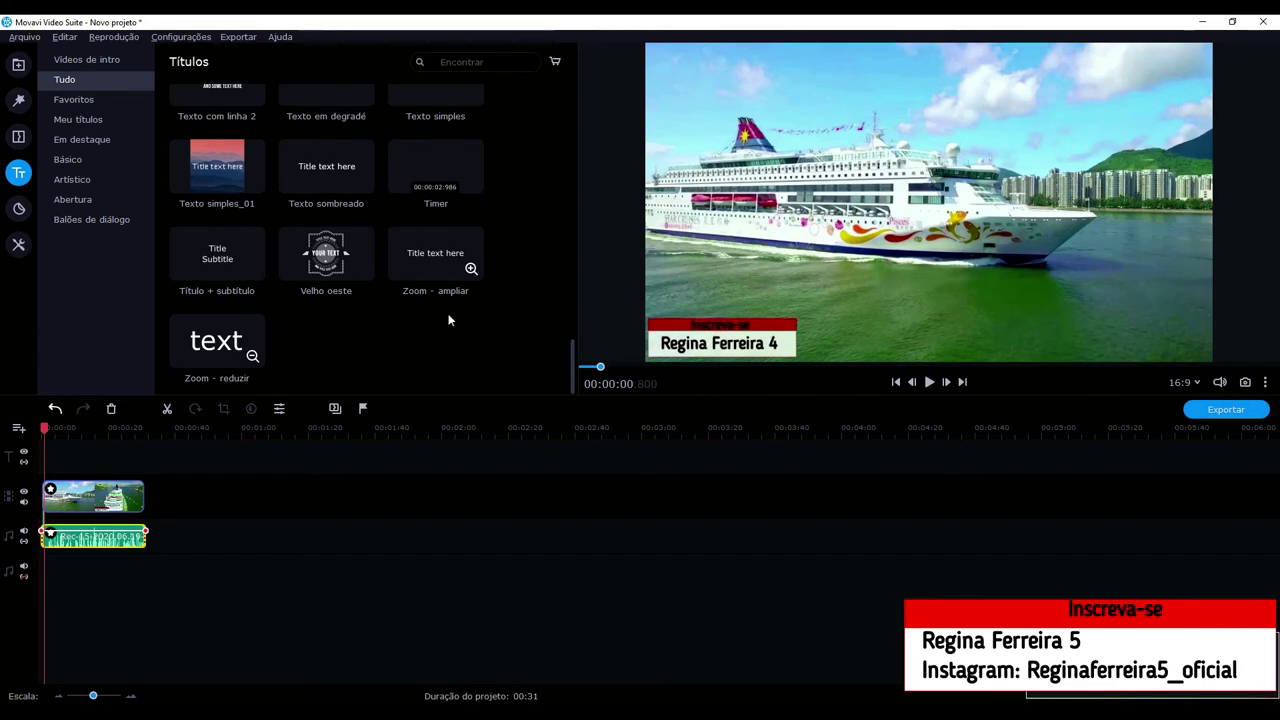
pyautogui.scroll(3, 420, 300)
# - Add the Terço inferior title at the start of the project and move it onto the title track above the video
pyautogui.moveTo(336, 267)
pyautogui.mouseDown()
pyautogui.moveTo(135, 540)
pyautogui.moveTo(40, 571)
pyautogui.mouseUp()
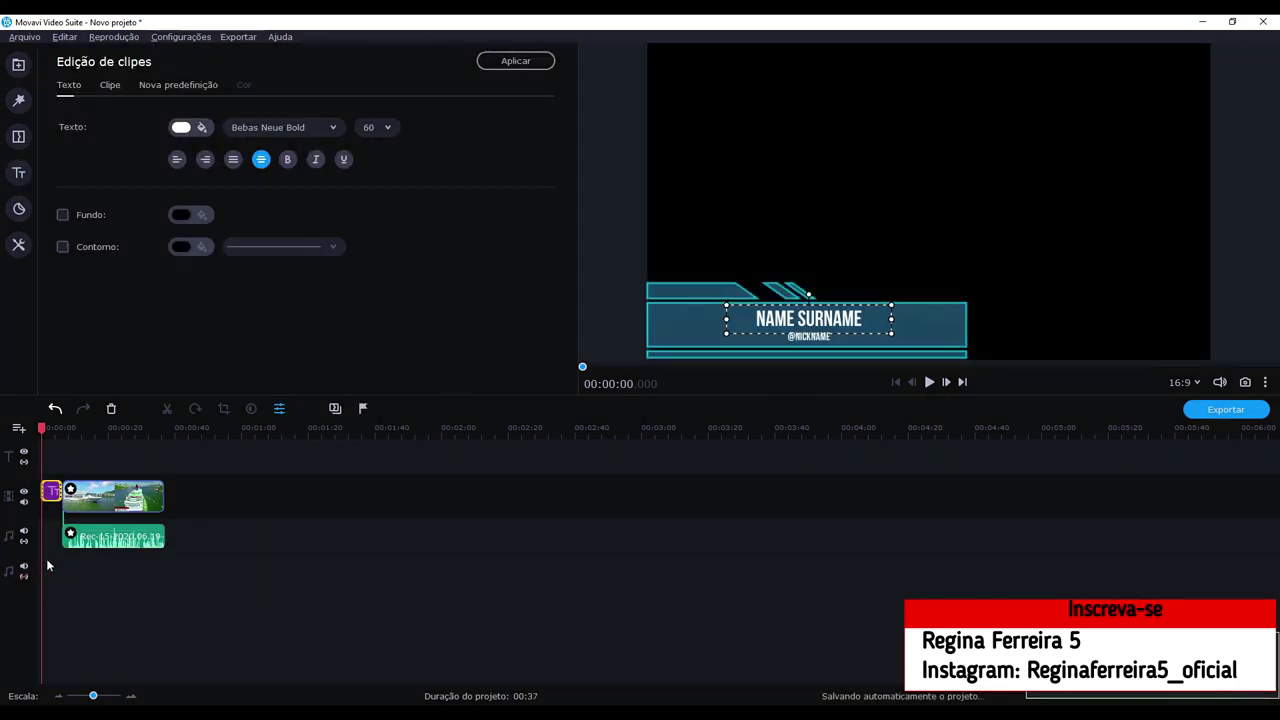
pyautogui.click(47, 497)
pyautogui.moveTo(45, 476); pyautogui.dragTo(60, 463)
pyautogui.click(52, 462)
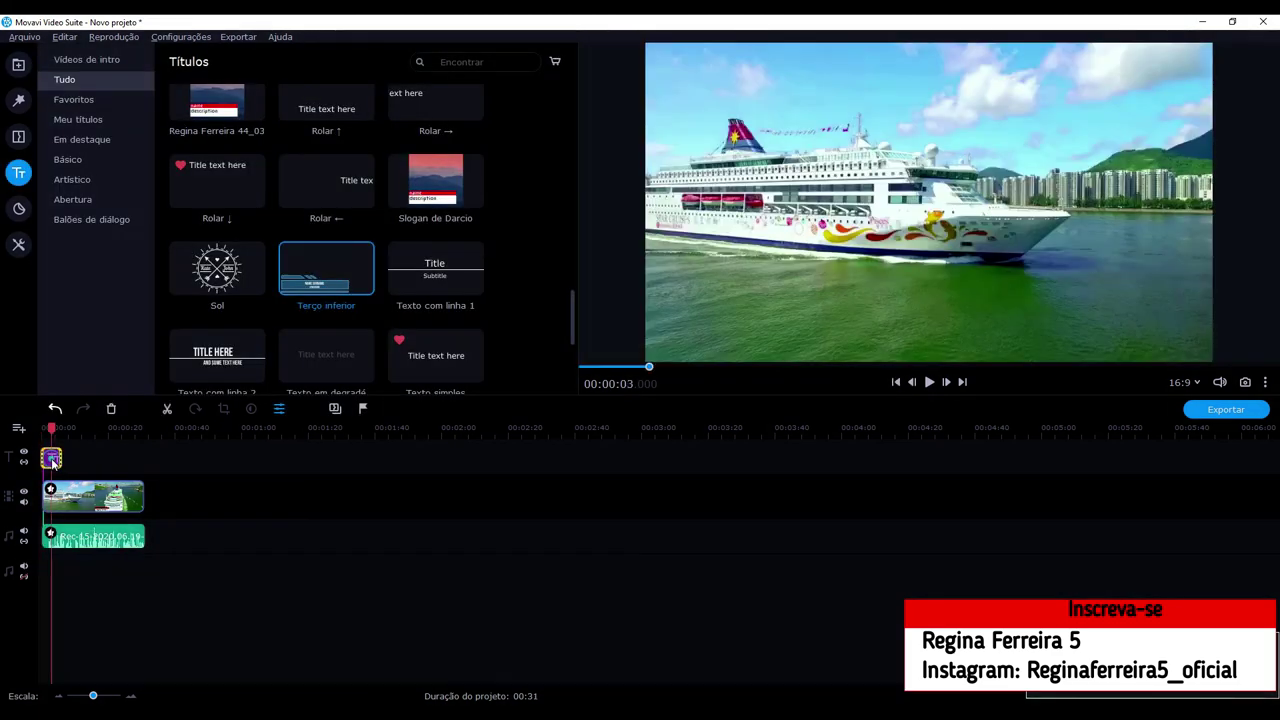
# - Delete the Terço inferior title from the title track and return to the project's beginning
pyautogui.click(838, 330)
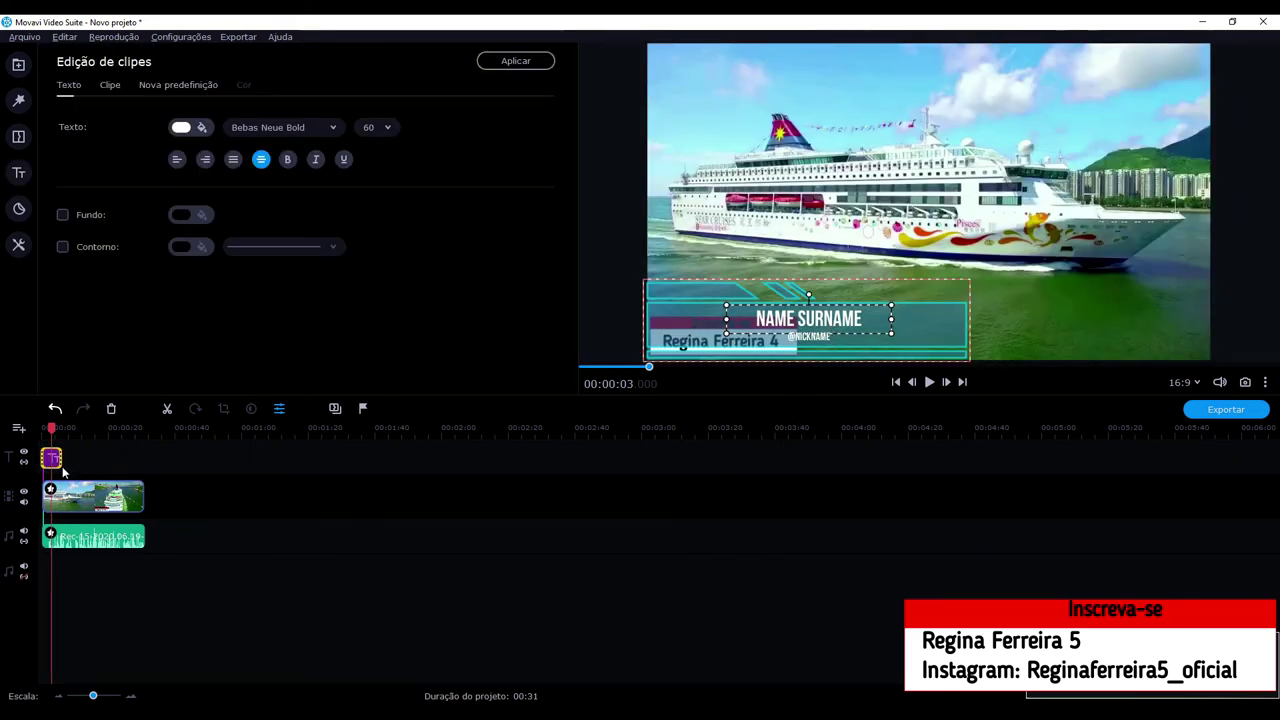
pyautogui.press('Delete')
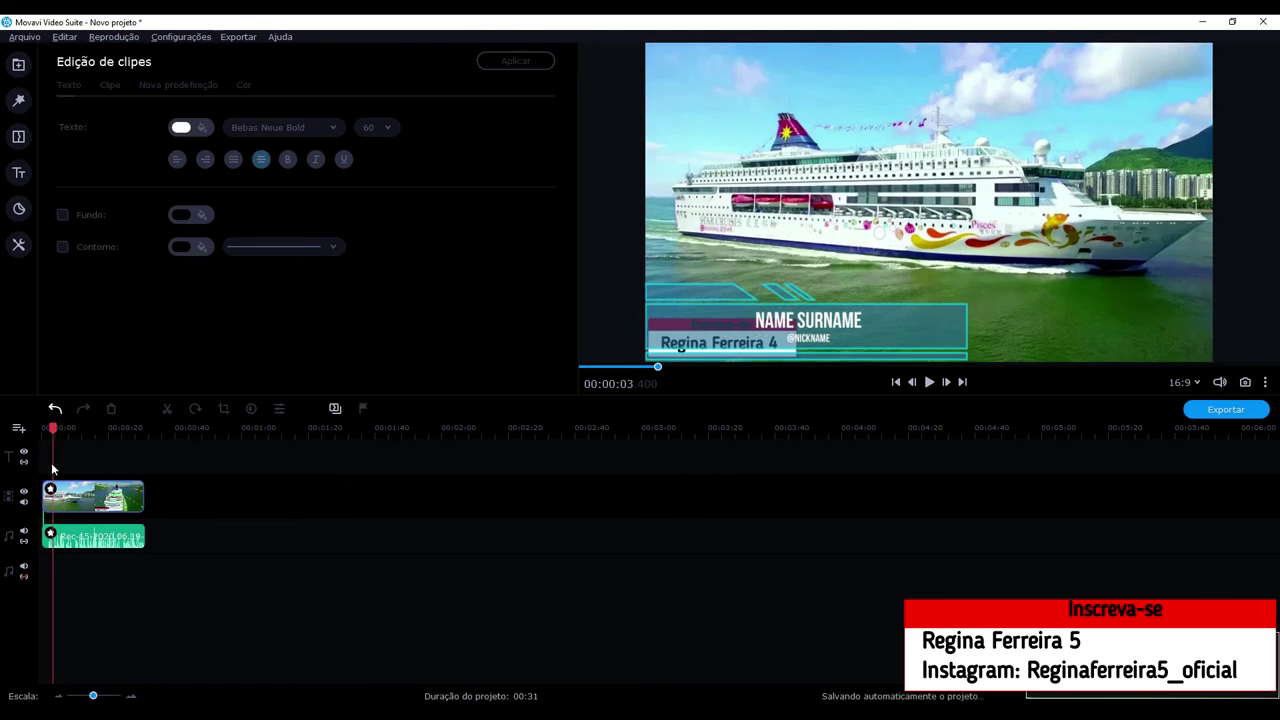
pyautogui.click(45, 432)
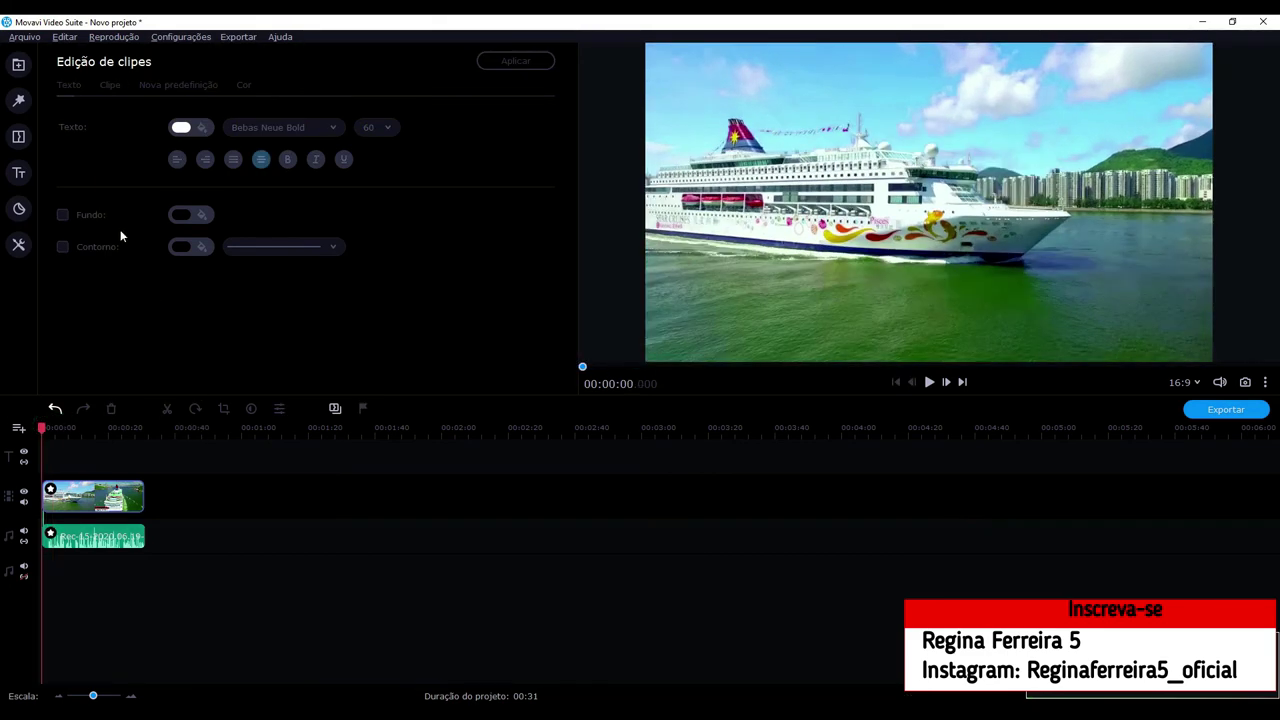
# - Add the saved name-and-Instagram title at the start of the title track and extend it to the end of the video
pyautogui.click(18, 66)
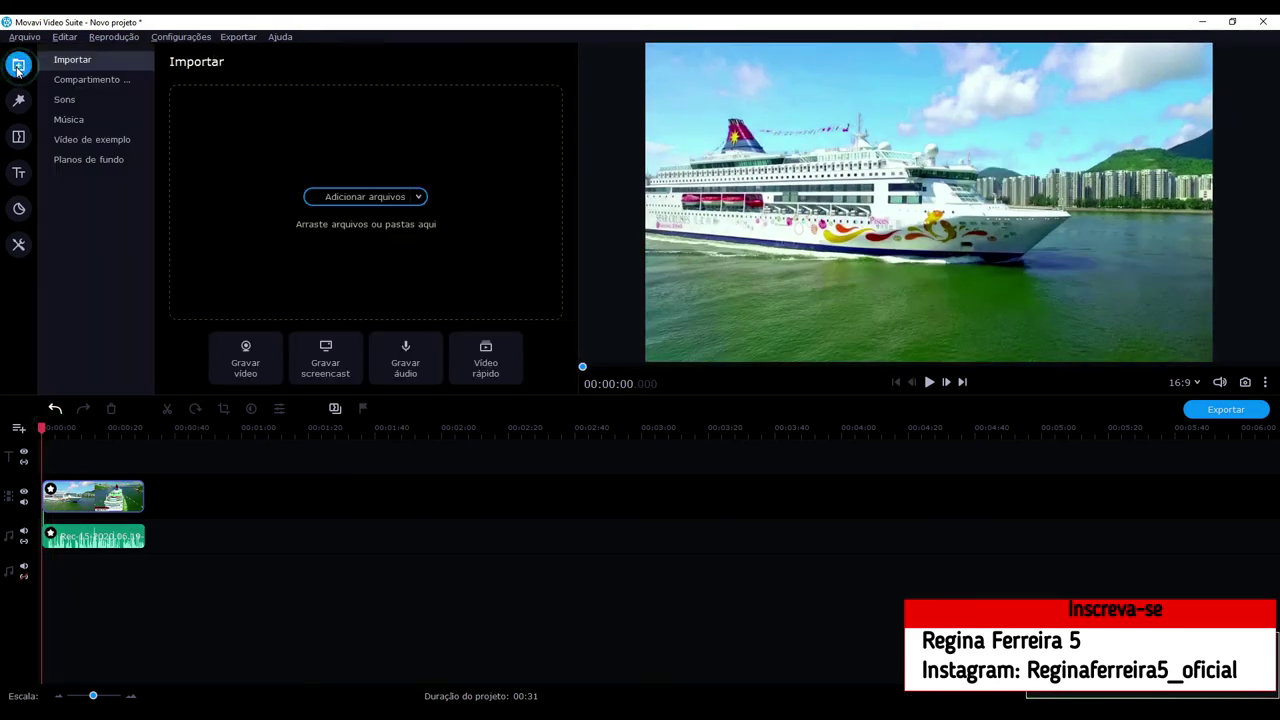
pyautogui.click(18, 172)
pyautogui.scroll(1, 500, 235)
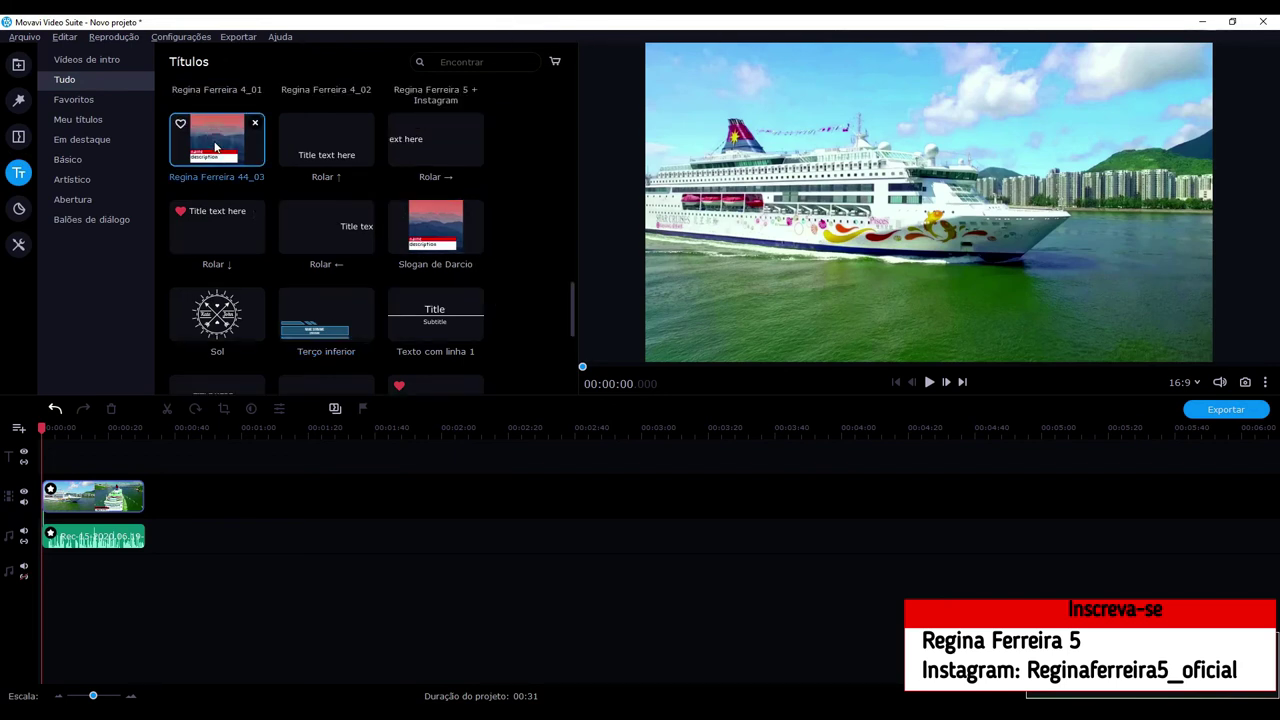
pyautogui.scroll(2, 215, 147)
pyautogui.click(428, 153)
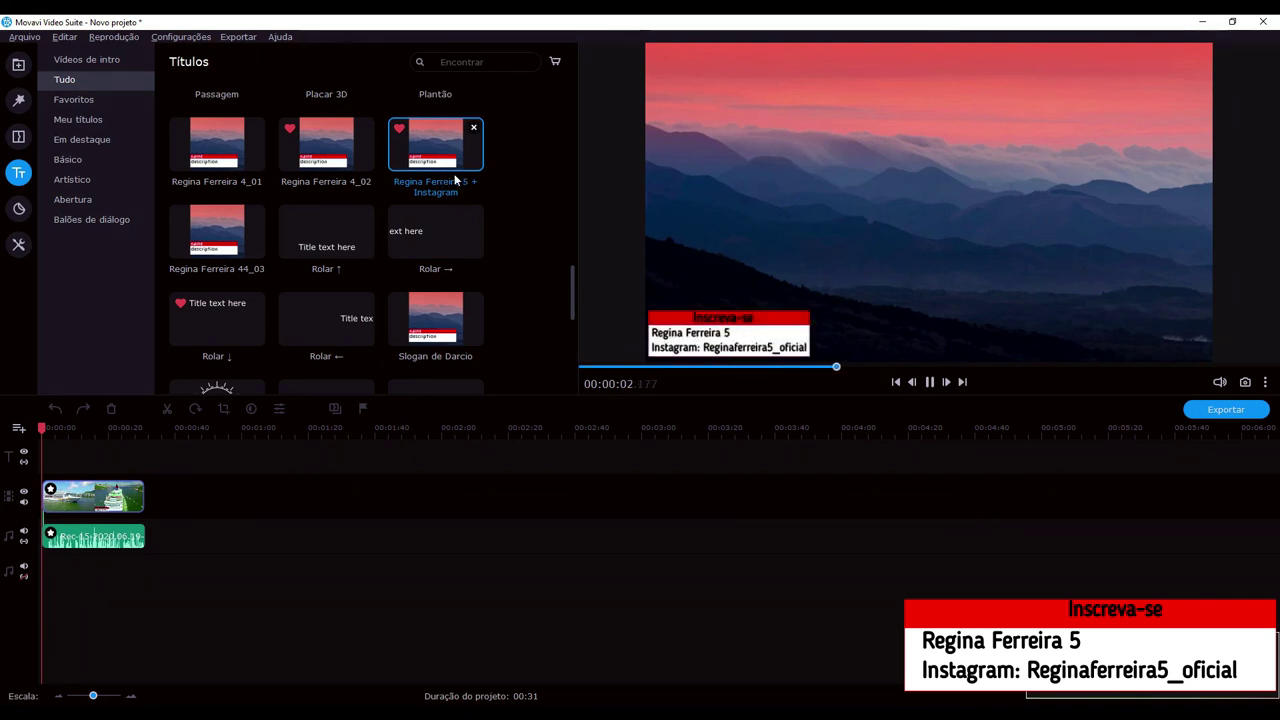
pyautogui.moveTo(433, 157); pyautogui.dragTo(56, 456)
pyautogui.doubleClick(56, 457)
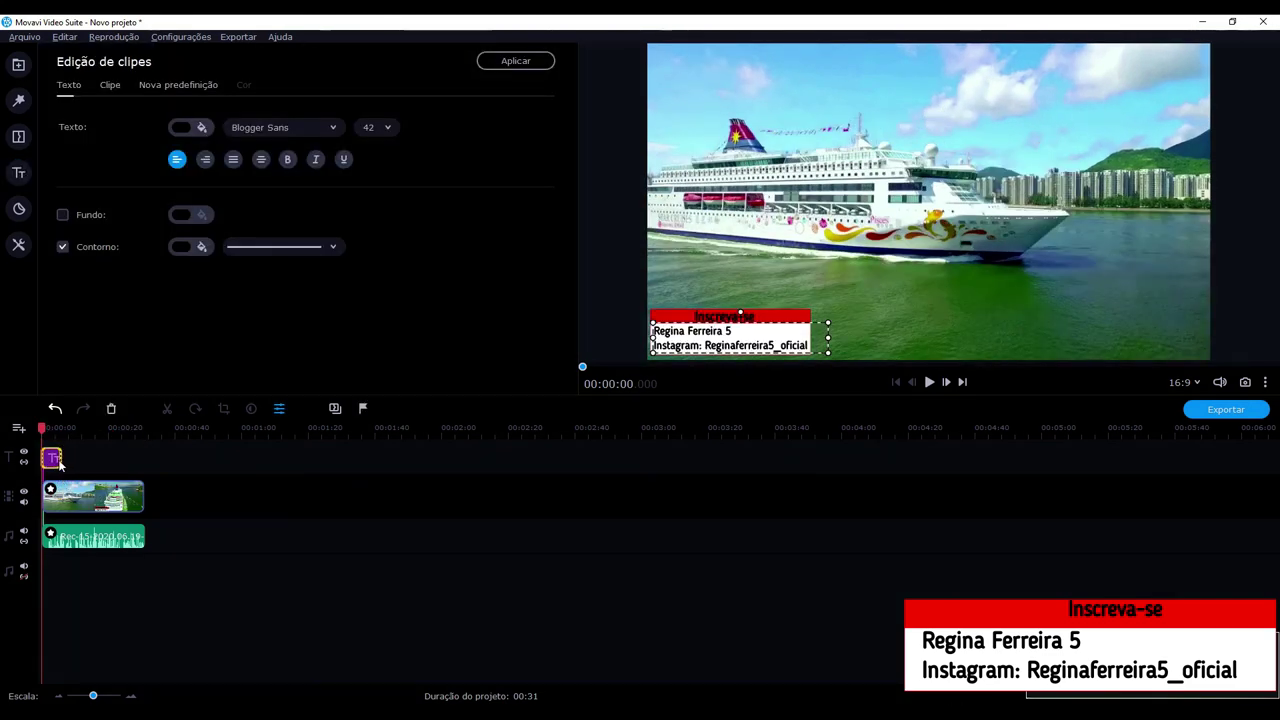
pyautogui.moveTo(62, 463); pyautogui.dragTo(146, 462)
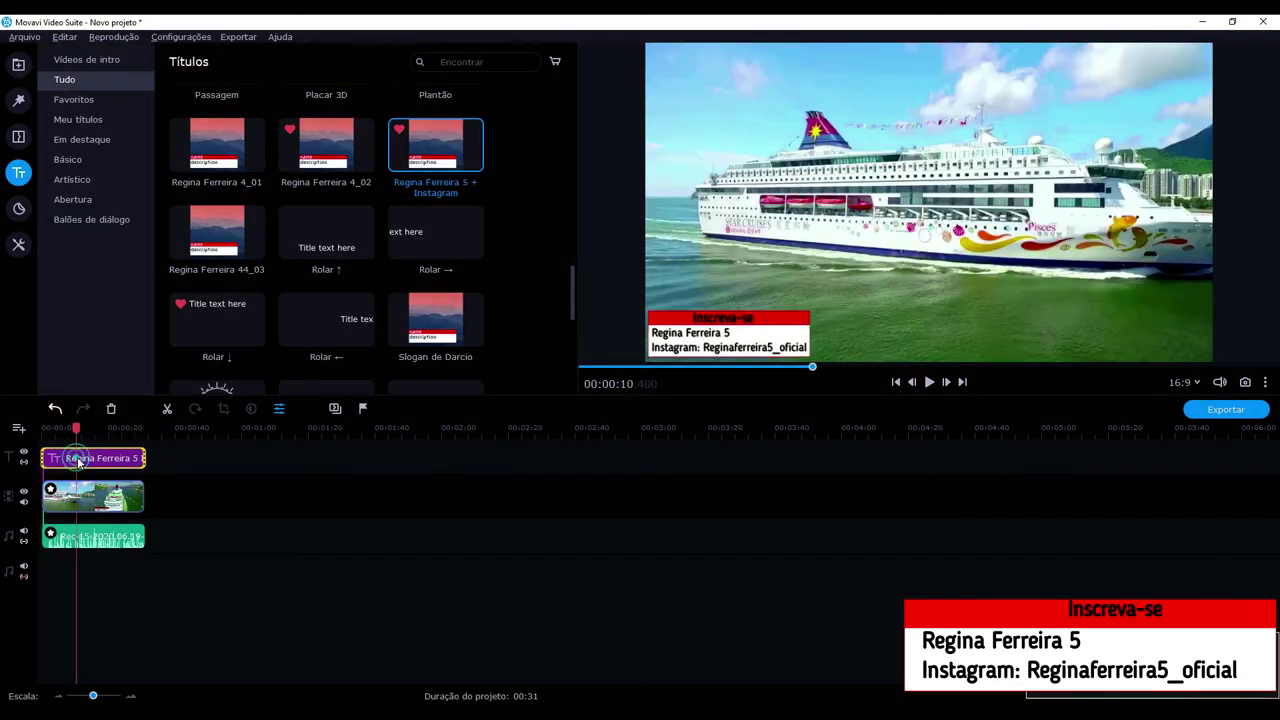
# - Open the name-and-Instagram title at about 10 seconds and slightly enlarge its background and text box
pyautogui.doubleClick(80, 462)
pyautogui.click(790, 323)
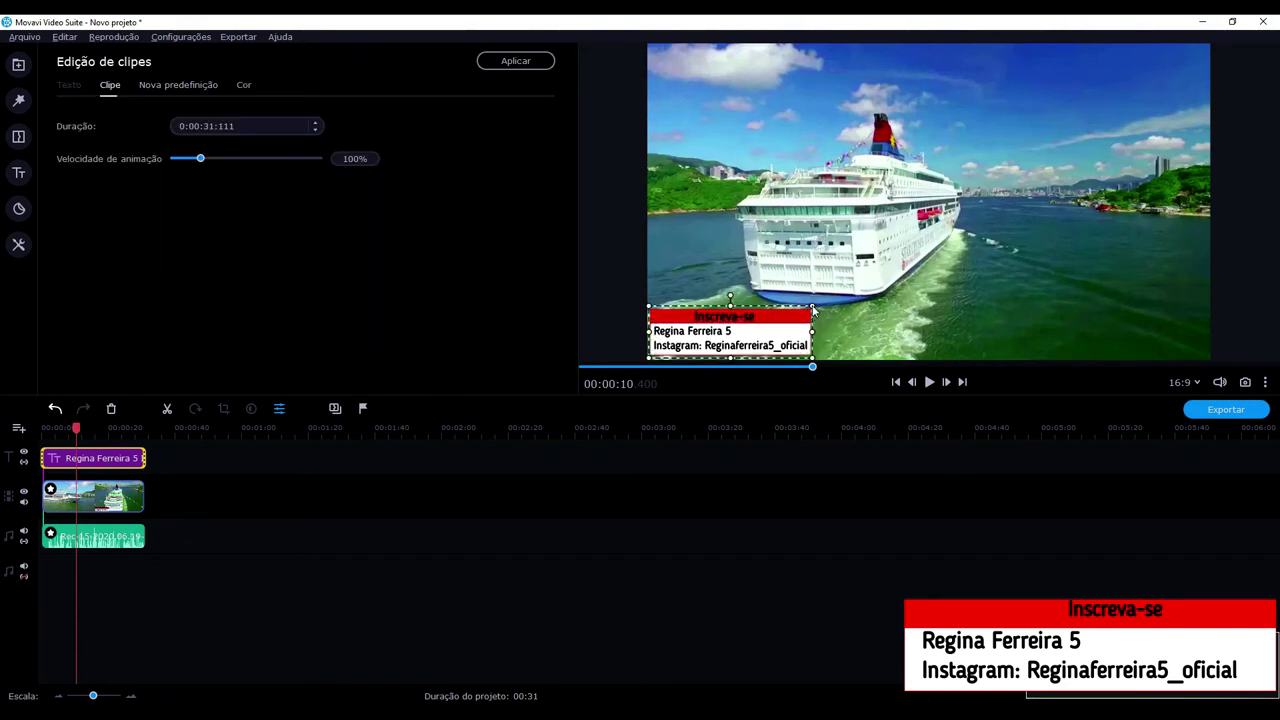
pyautogui.doubleClick(718, 340)
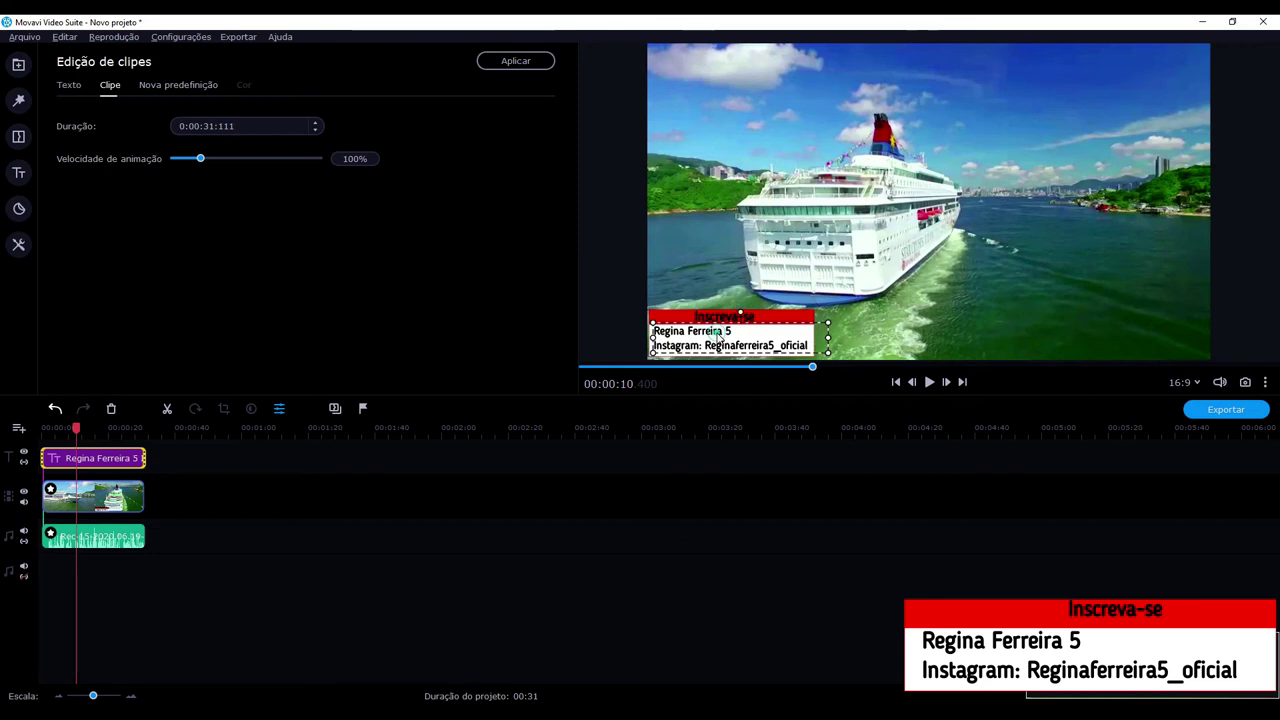
pyautogui.moveTo(829, 330); pyautogui.dragTo(838, 325)
pyautogui.click(584, 494)
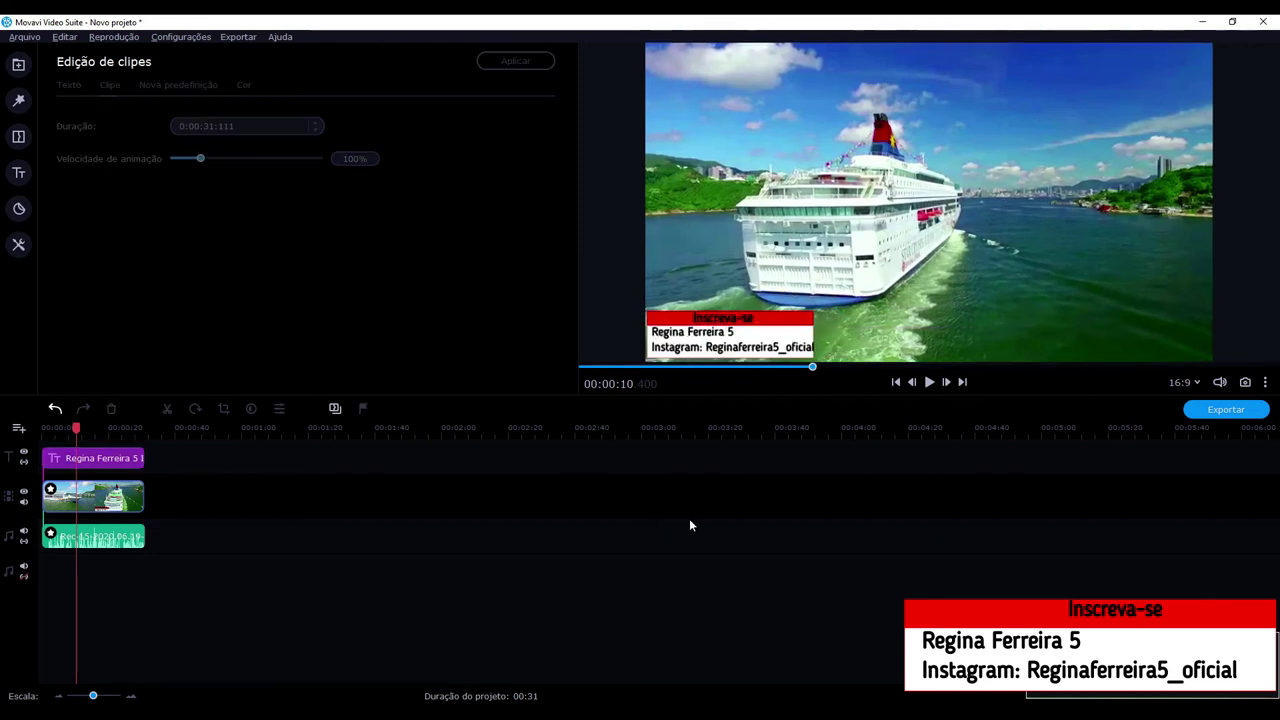
# - Play the title briefly and readjust the text box so the Instagram line fits inside its background
pyautogui.click(927, 382)
pyautogui.click(830, 322)
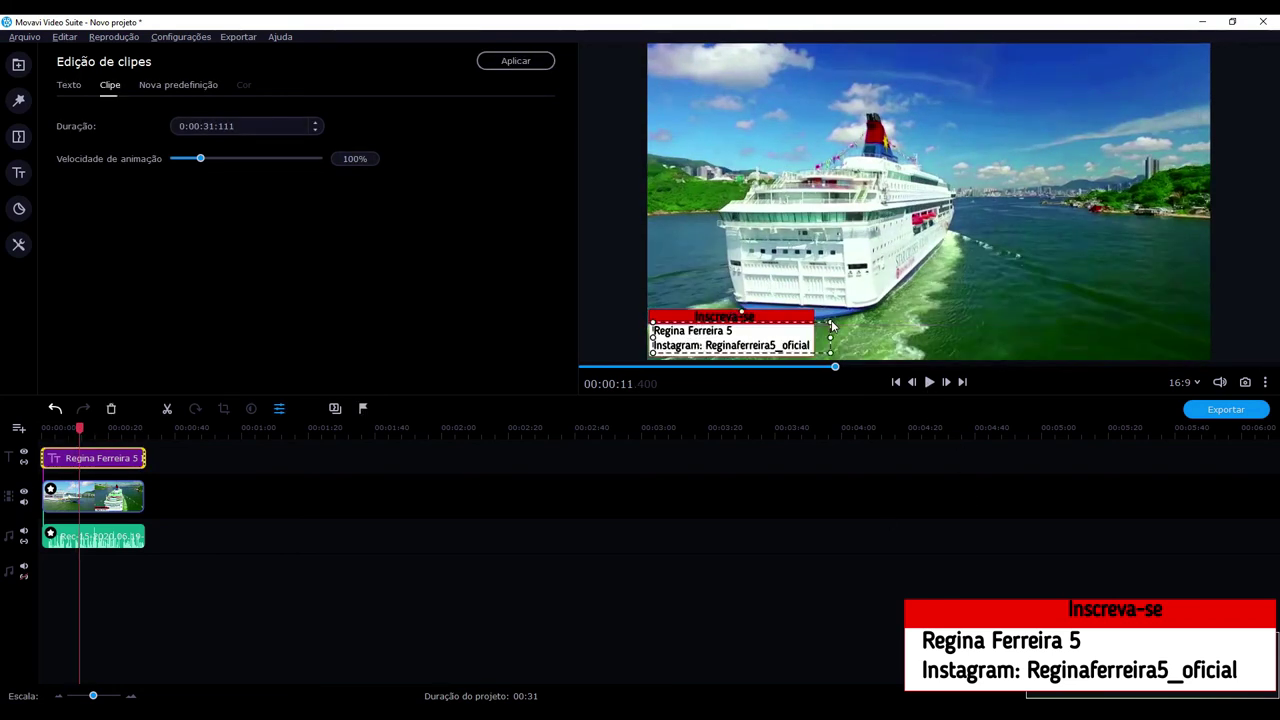
pyautogui.click(757, 520)
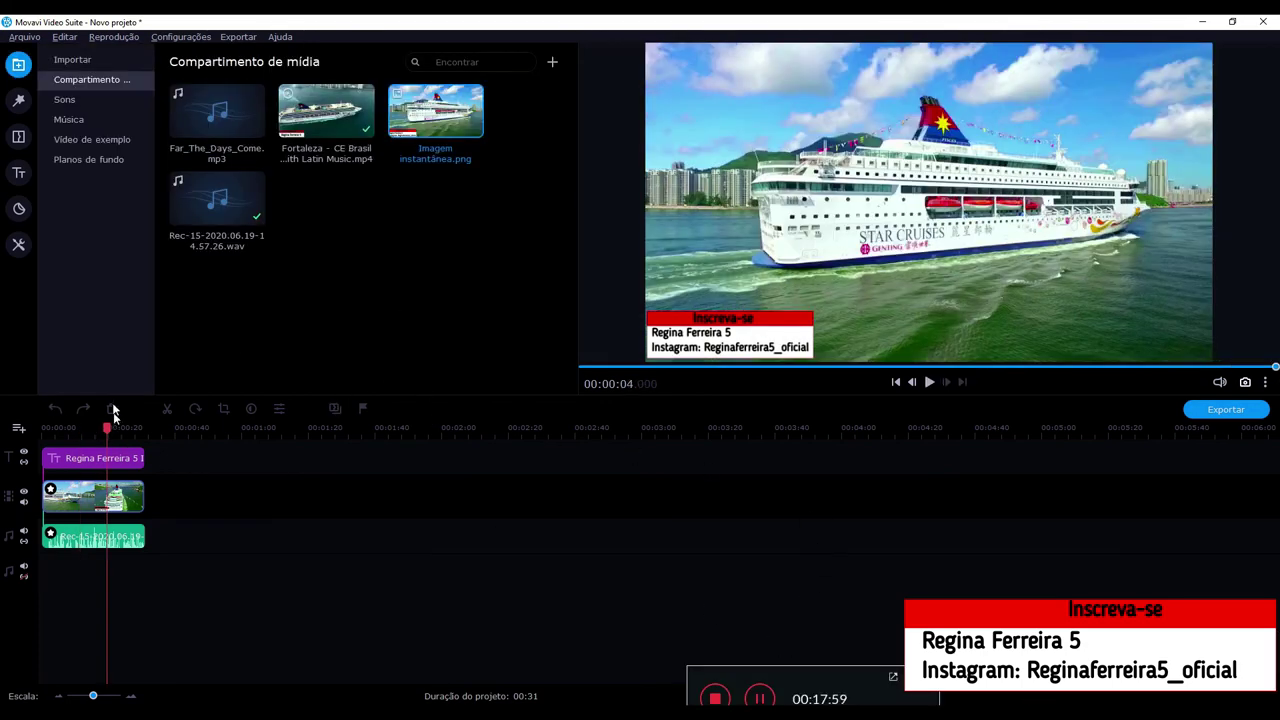
# - Open the video export settings for MP4, set the quality to Alta, and browse the save location, keeping the desktop folder
pyautogui.click(239, 37)
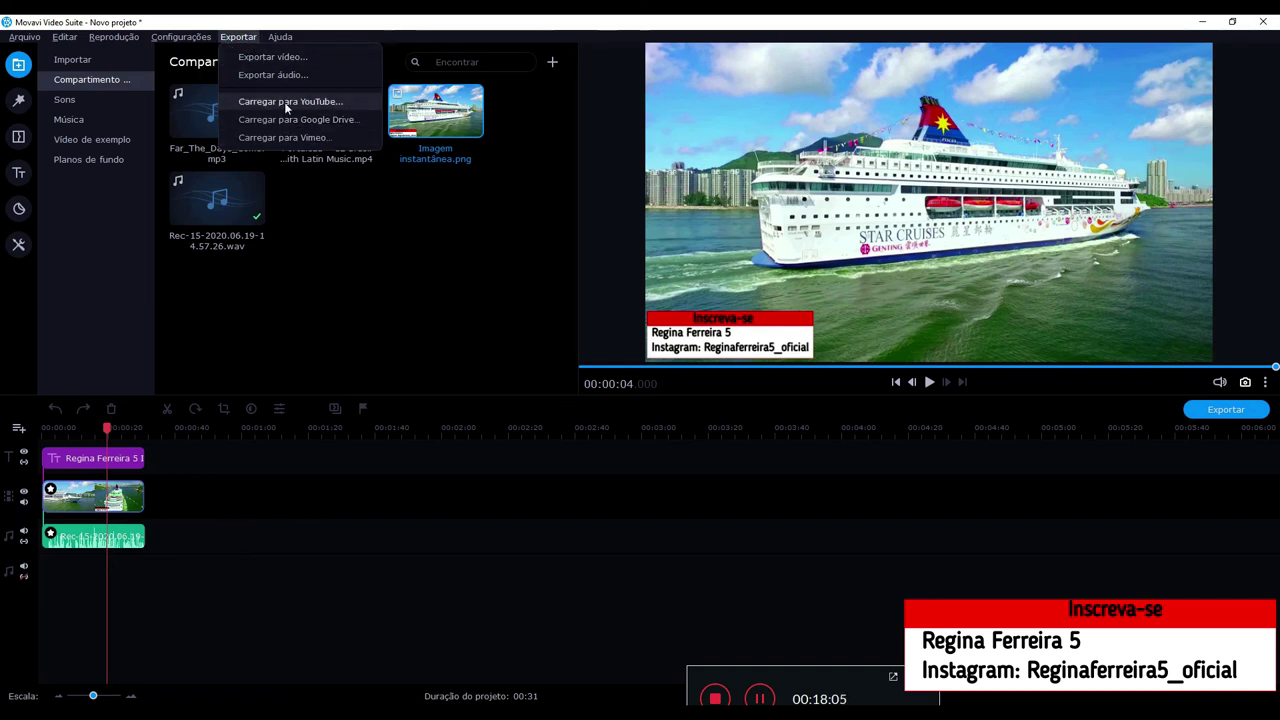
pyautogui.click(258, 58)
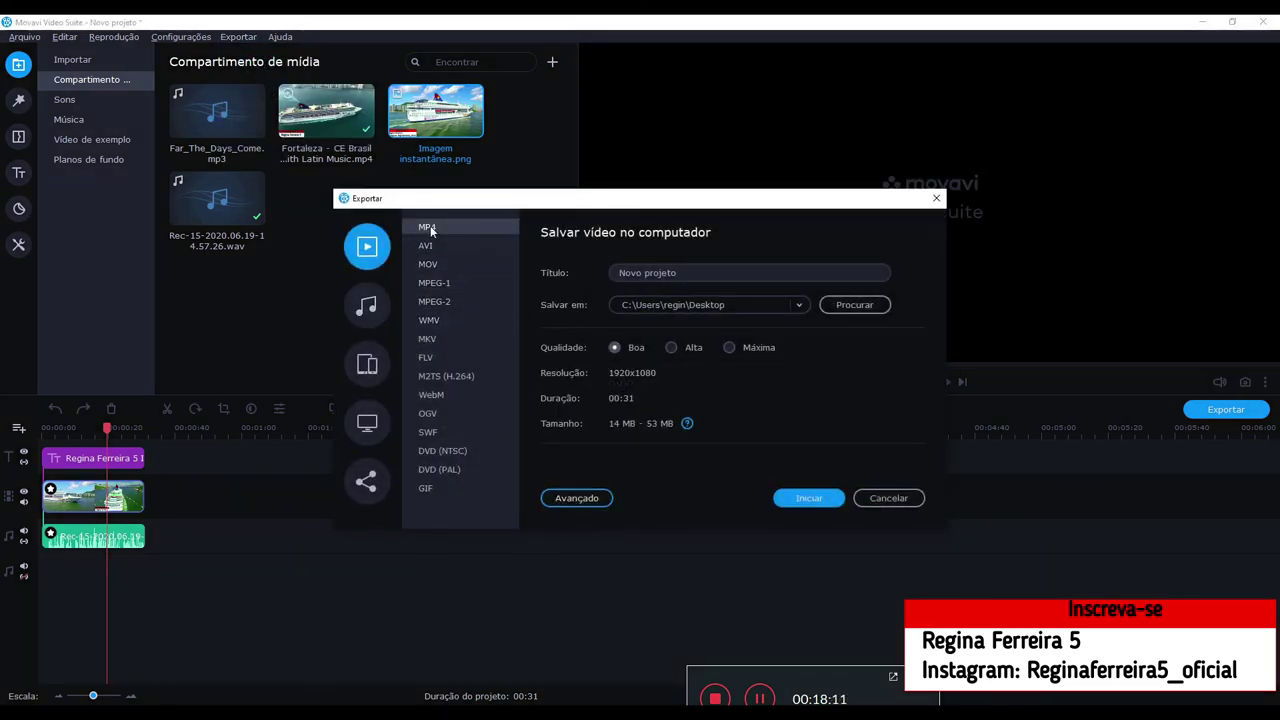
pyautogui.click(670, 348)
pyautogui.click(845, 305)
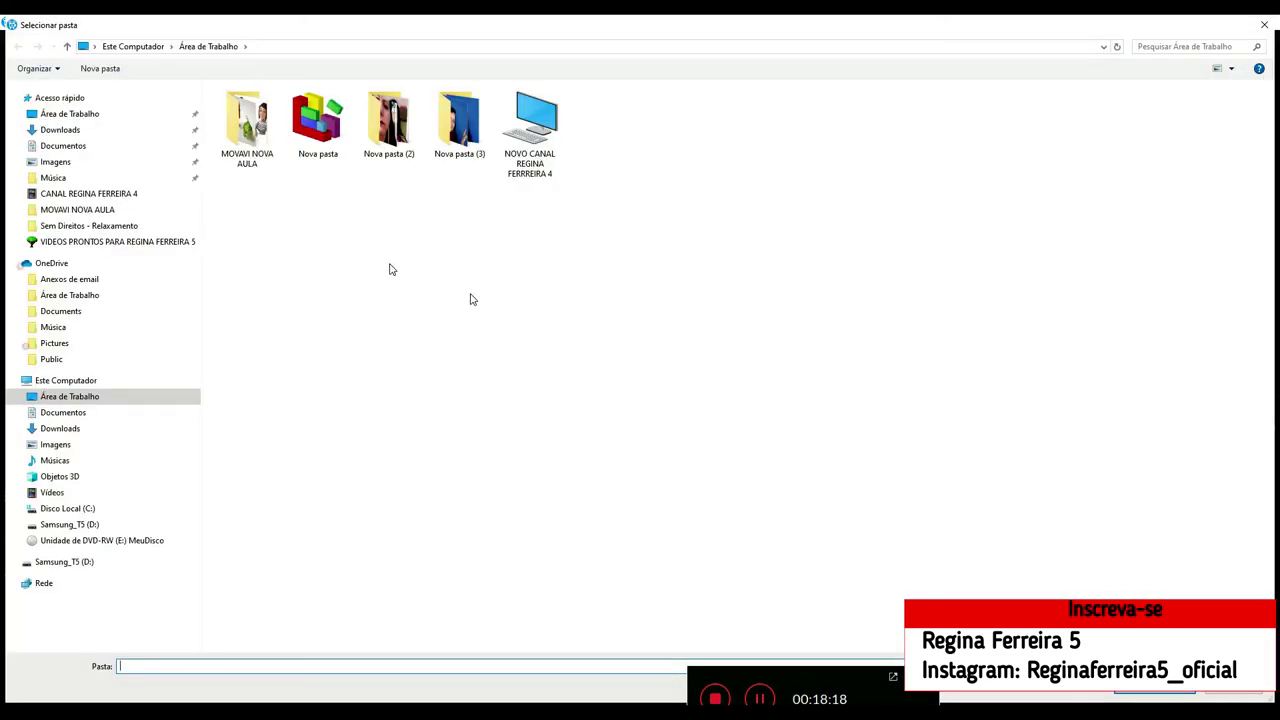
pyautogui.click(63, 399)
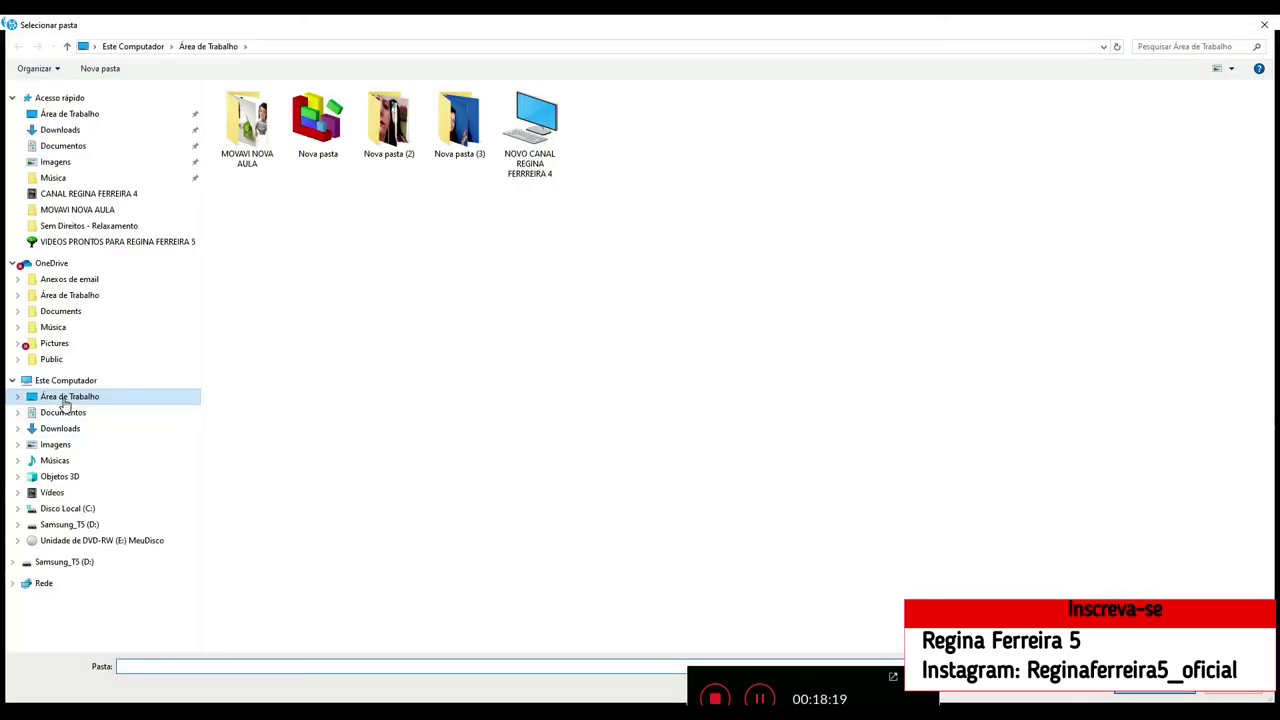
pyautogui.click(1267, 23)
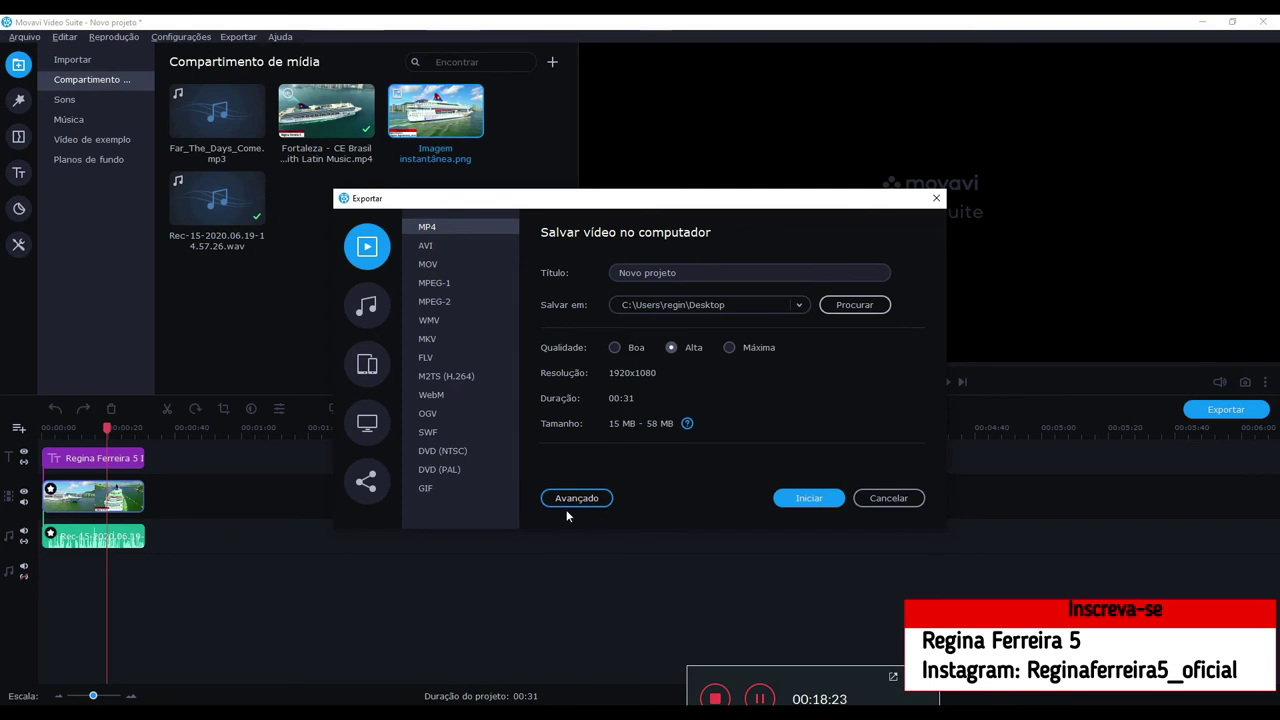
# - Review the resolution and frame rate options in the advanced export settings, keeping 1920x1080 (16:9) and 29.97, and accept them
pyautogui.click(573, 500)
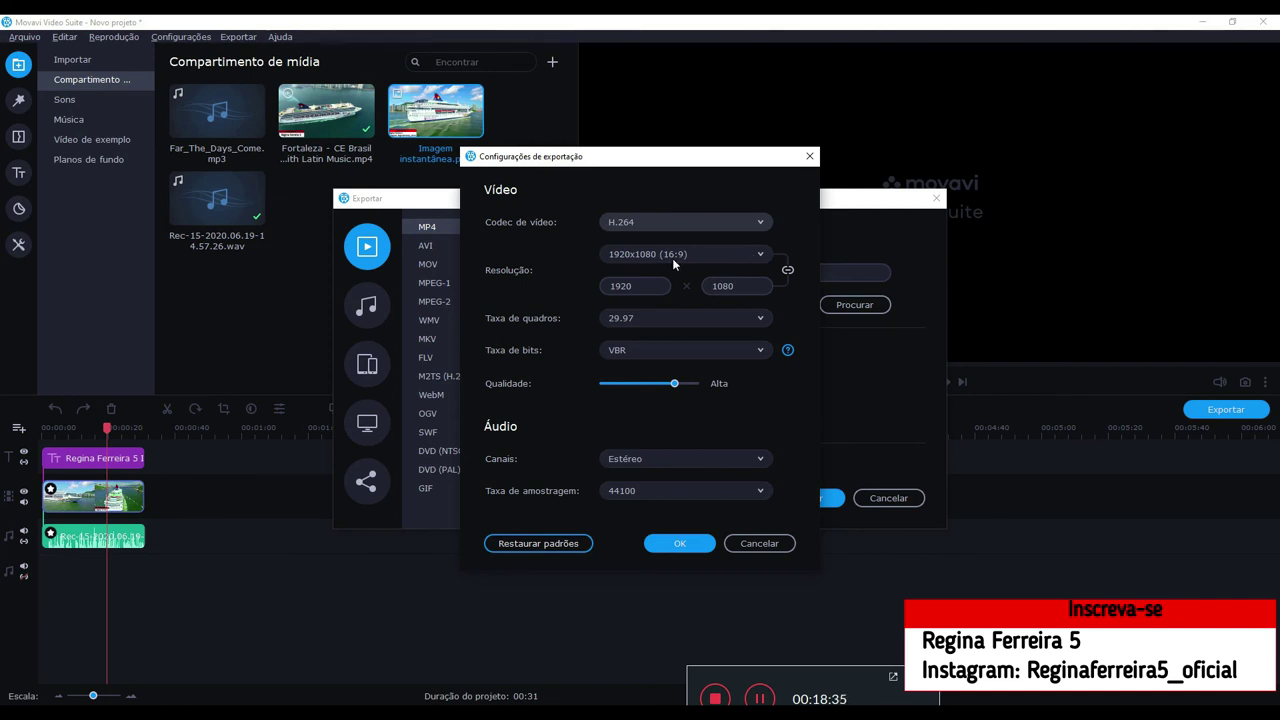
pyautogui.click(755, 257)
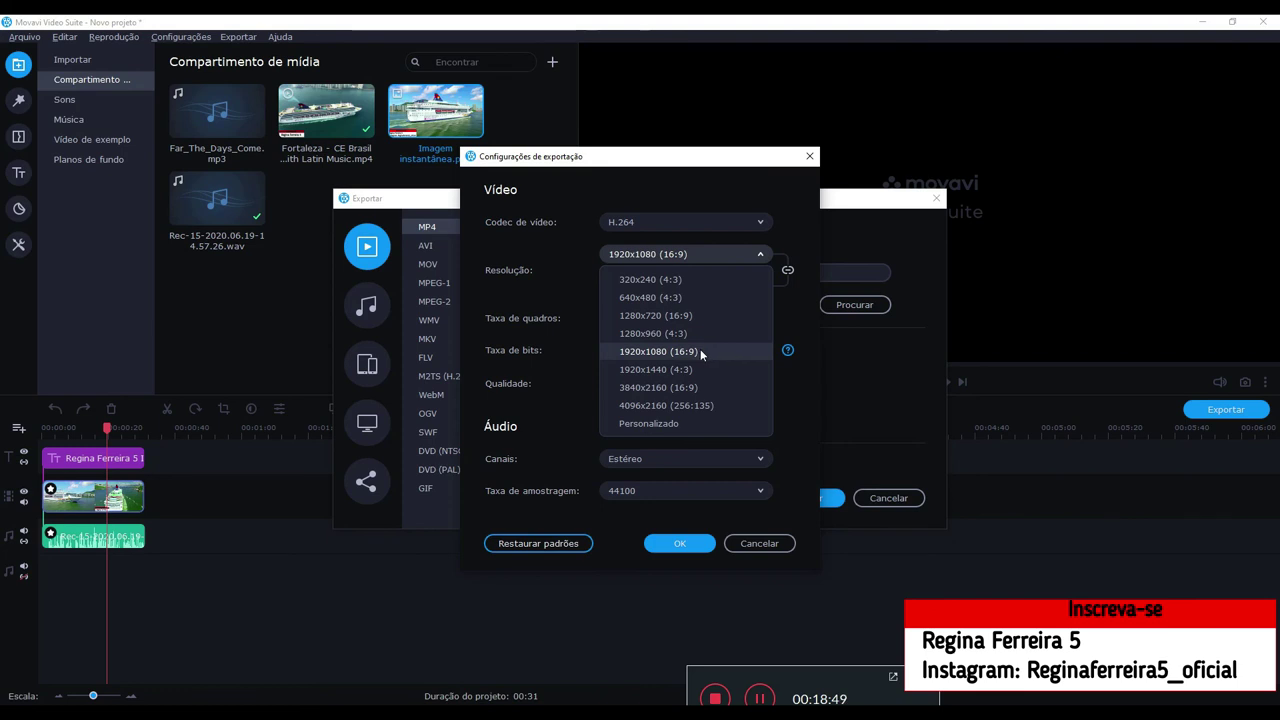
pyautogui.click(650, 254)
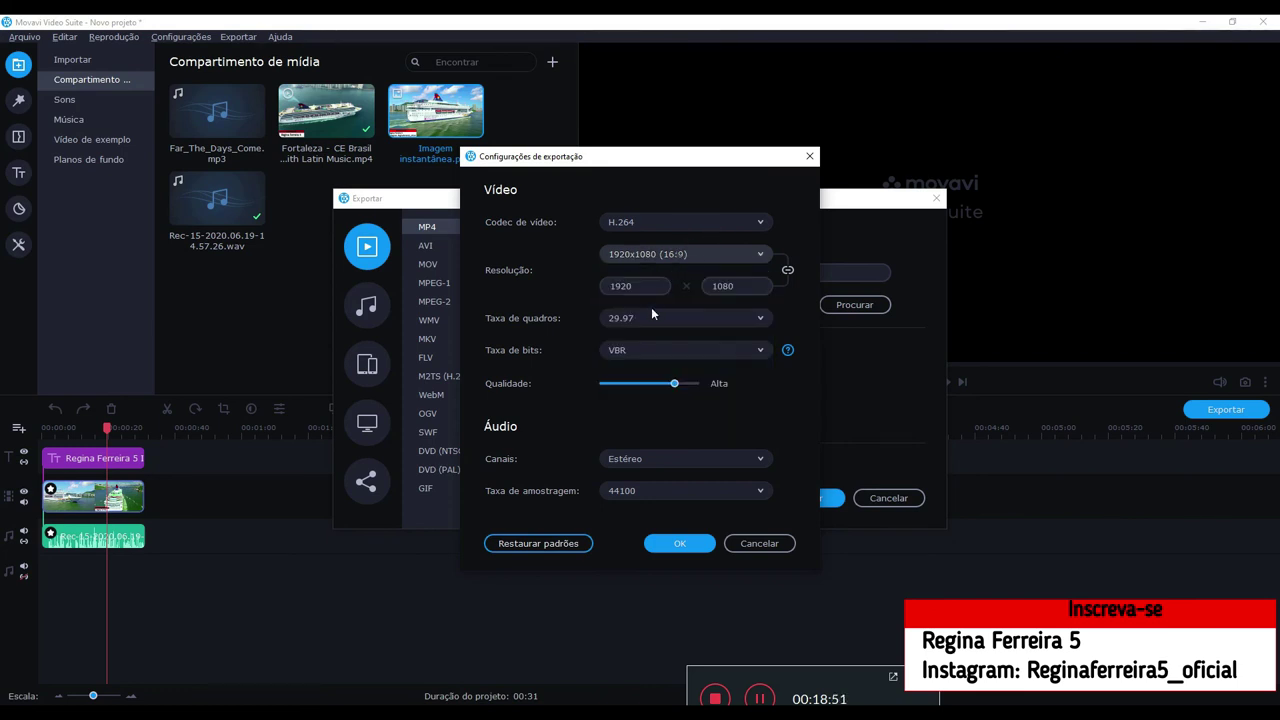
pyautogui.click(640, 316)
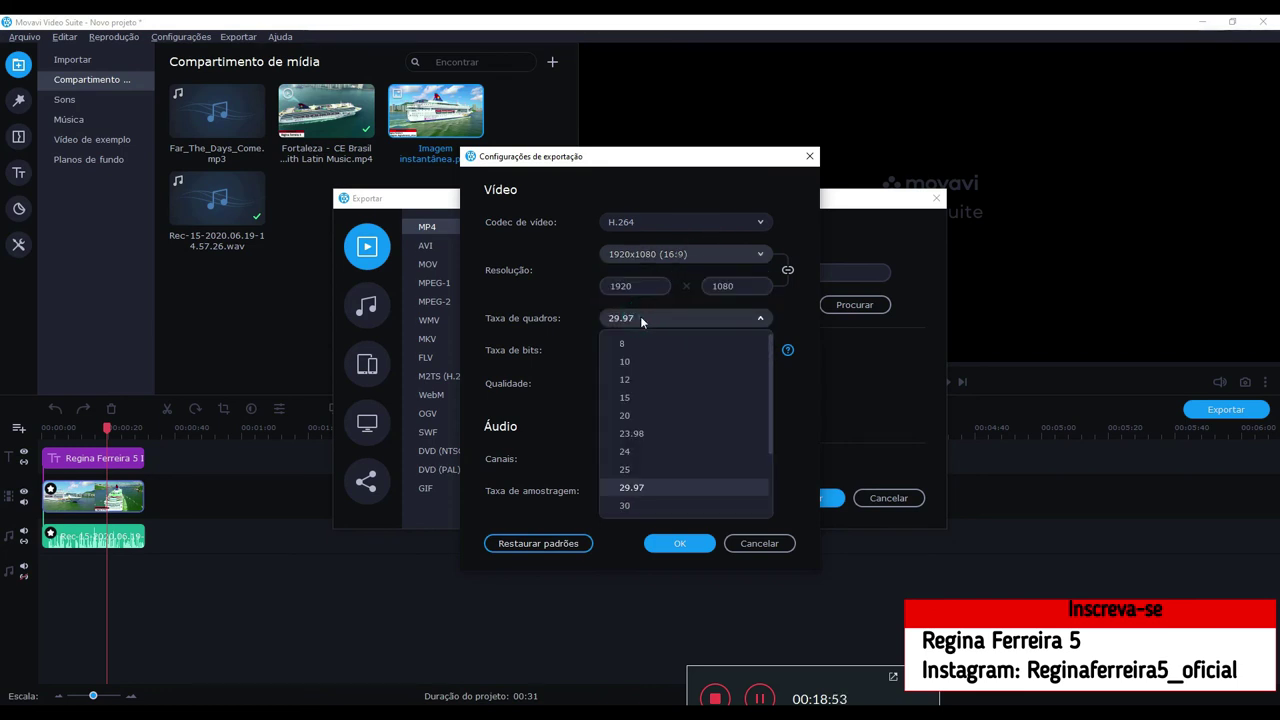
pyautogui.click(800, 412)
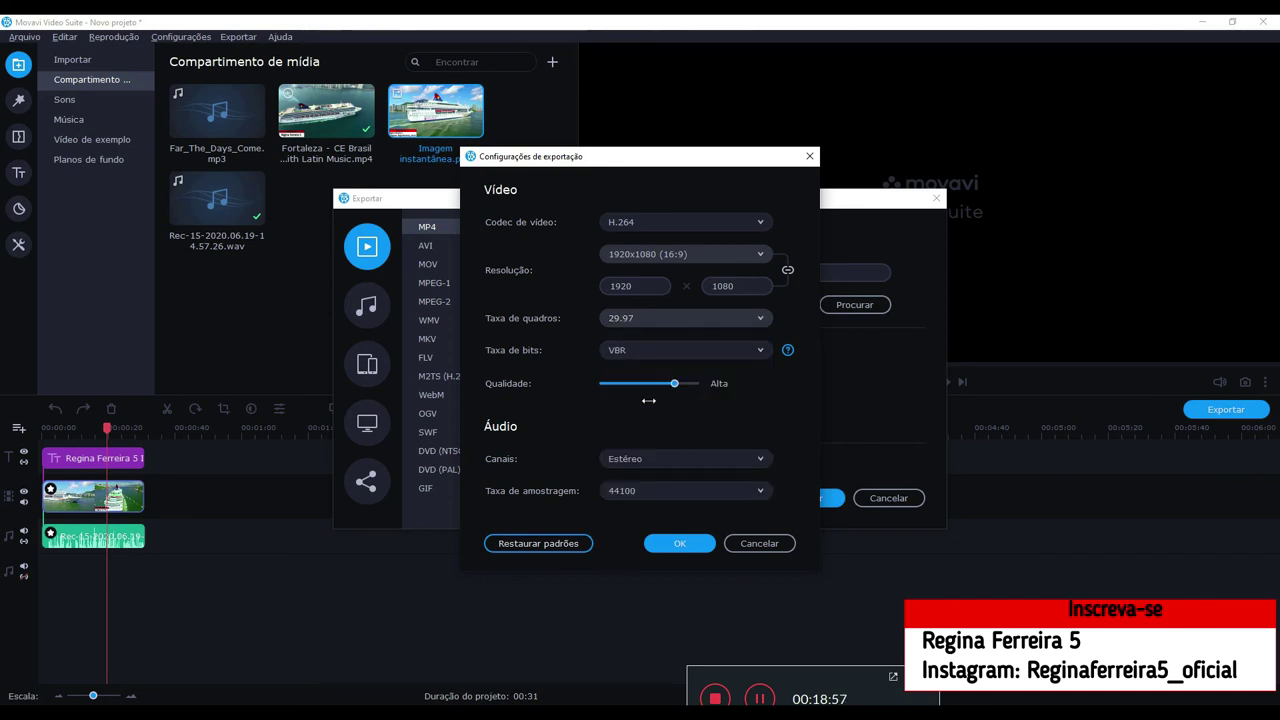
pyautogui.click(676, 543)
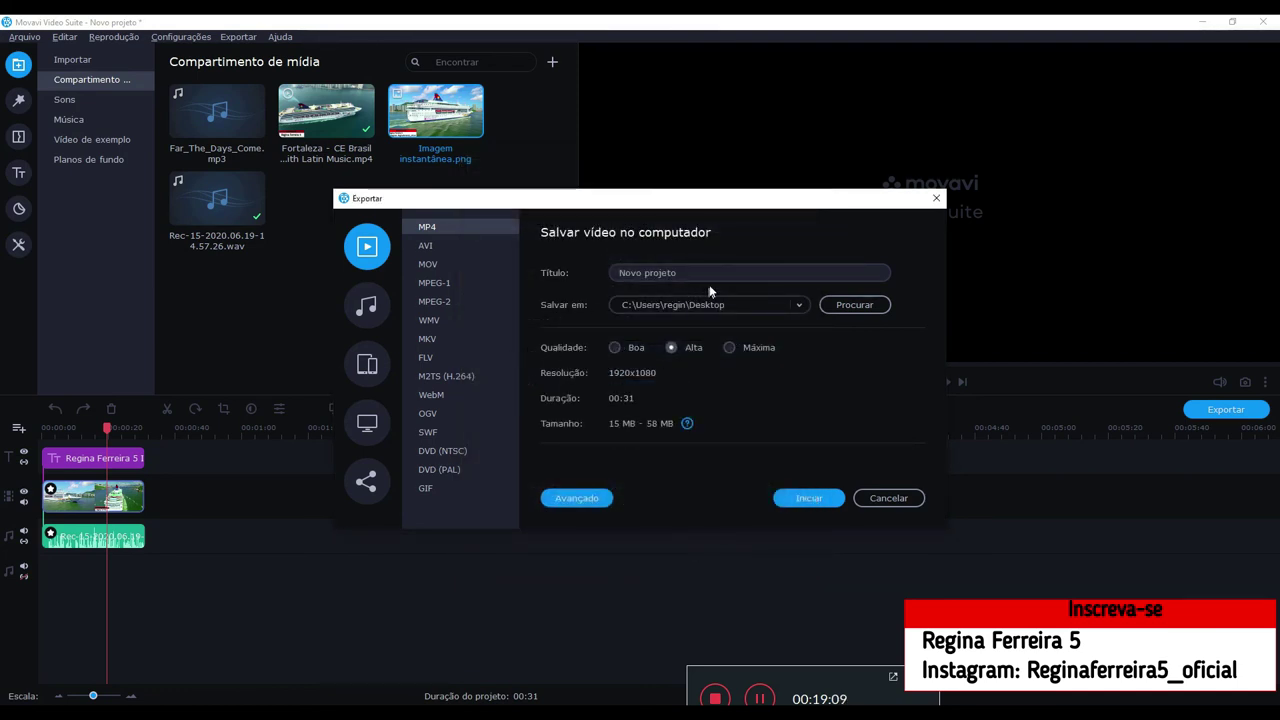
# - Export the video with the title "Aula suite" and close the open Downloads folder window
pyautogui.click(680, 272)
pyautogui.click(685, 273)
pyautogui.moveTo(685, 273); pyautogui.dragTo(577, 274)
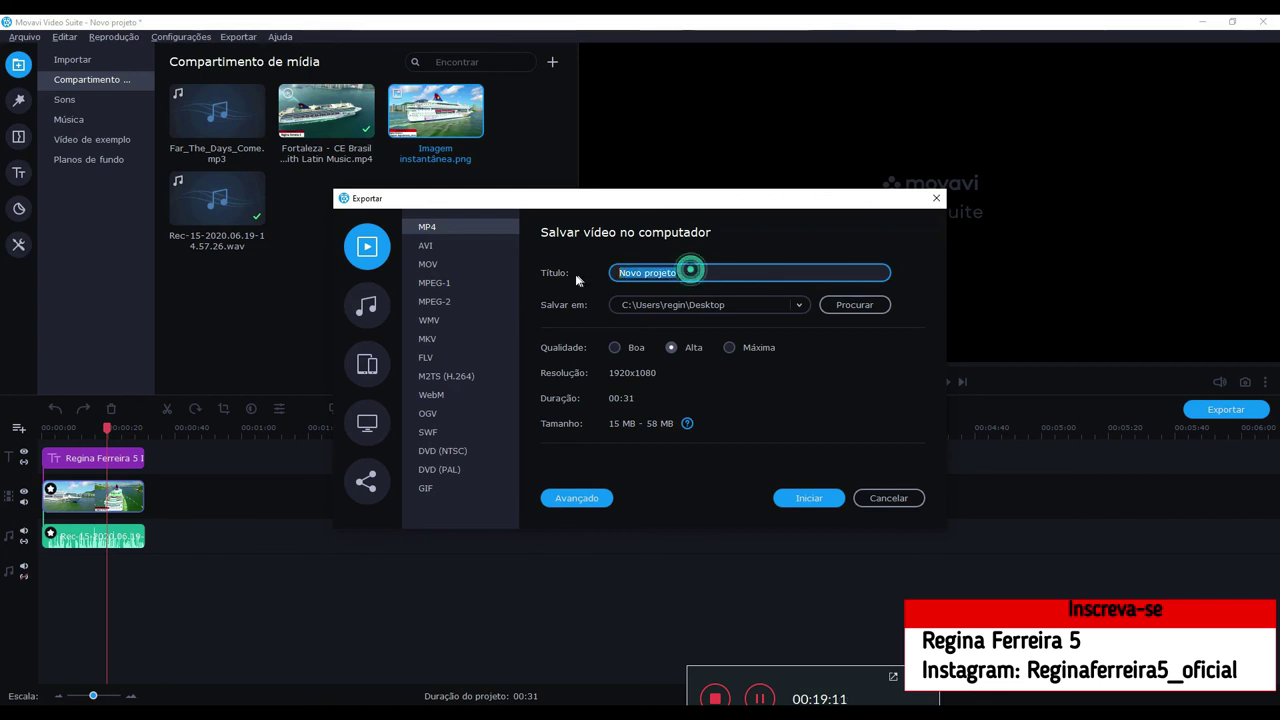
pyautogui.write('Aula suite')
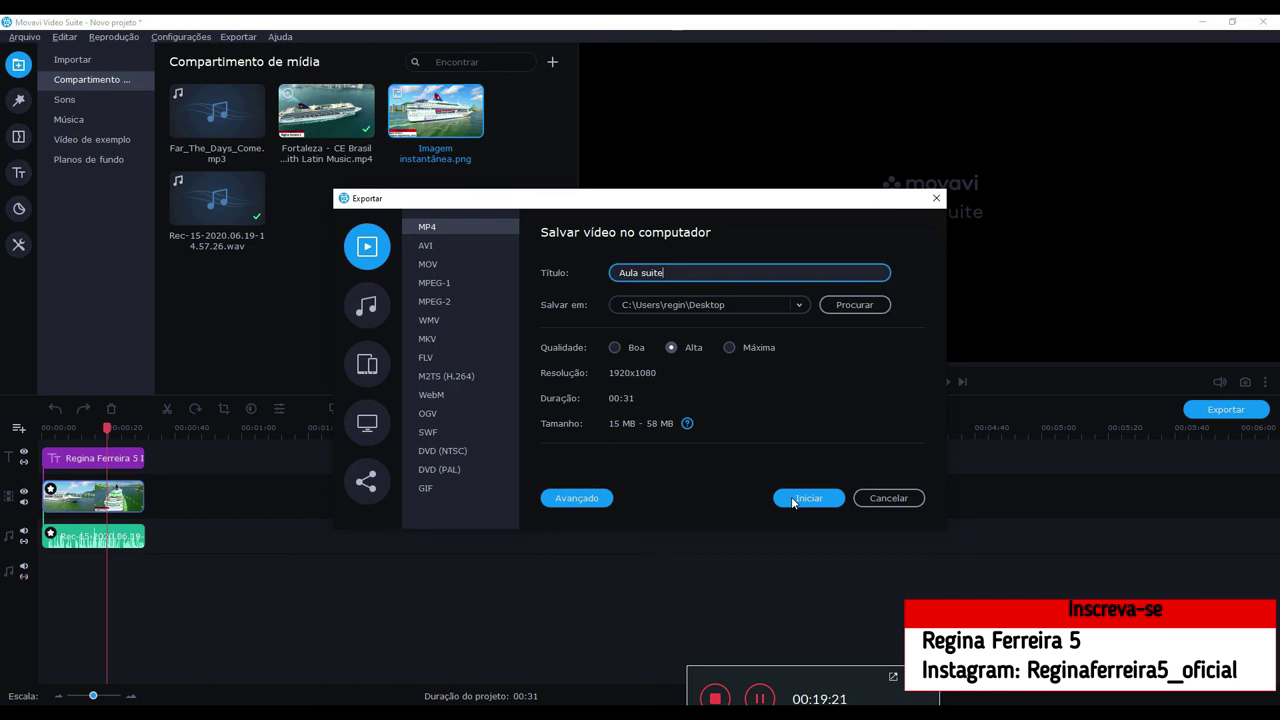
pyautogui.click(793, 500)
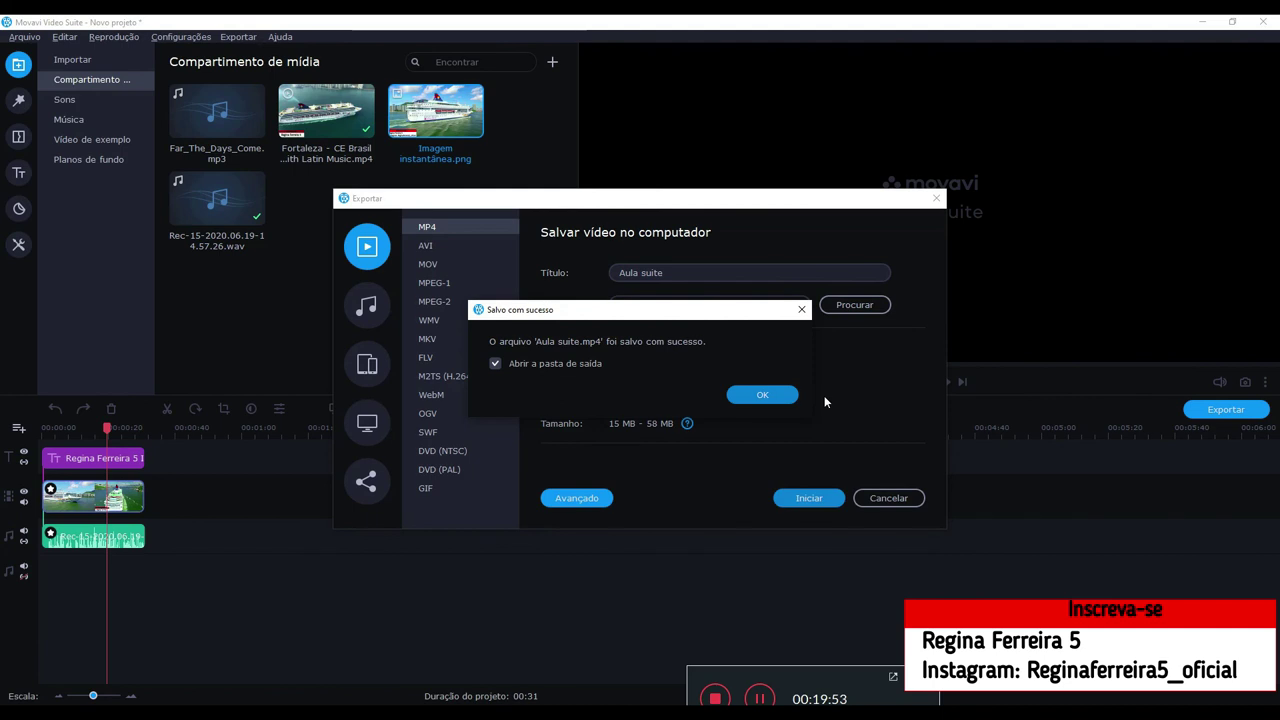
pyautogui.click(758, 396)
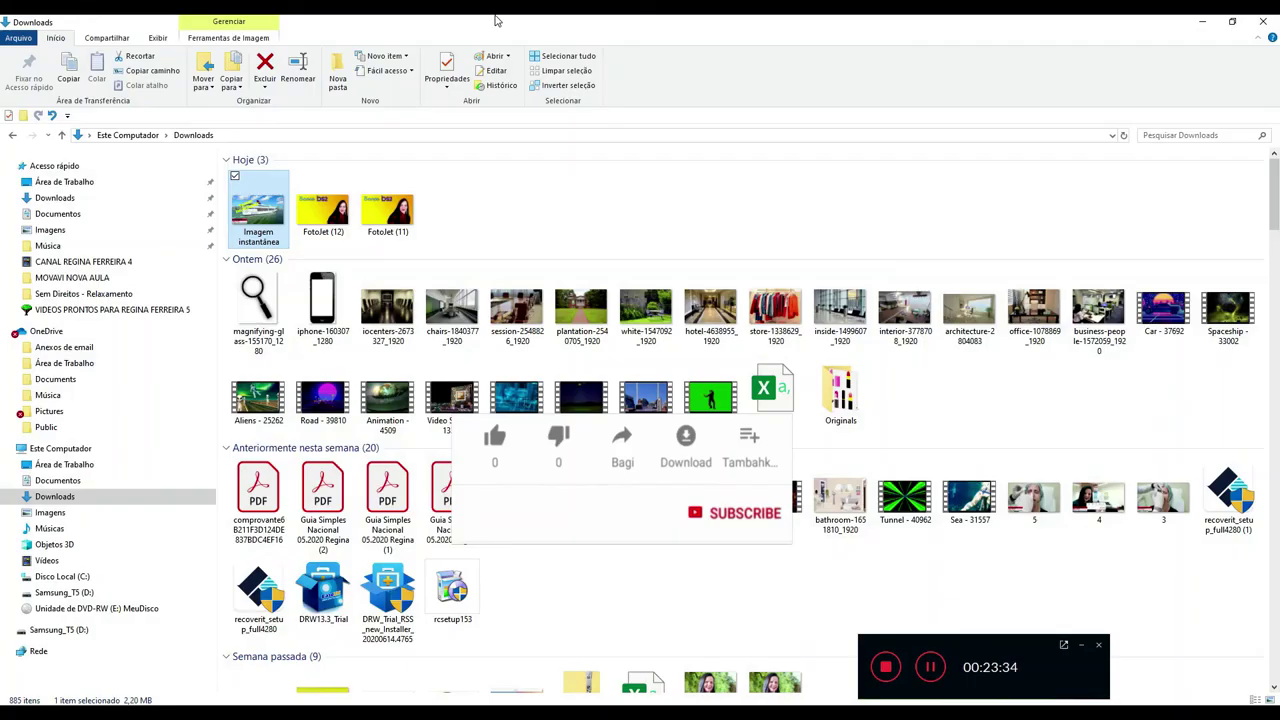
pyautogui.click(1263, 21)
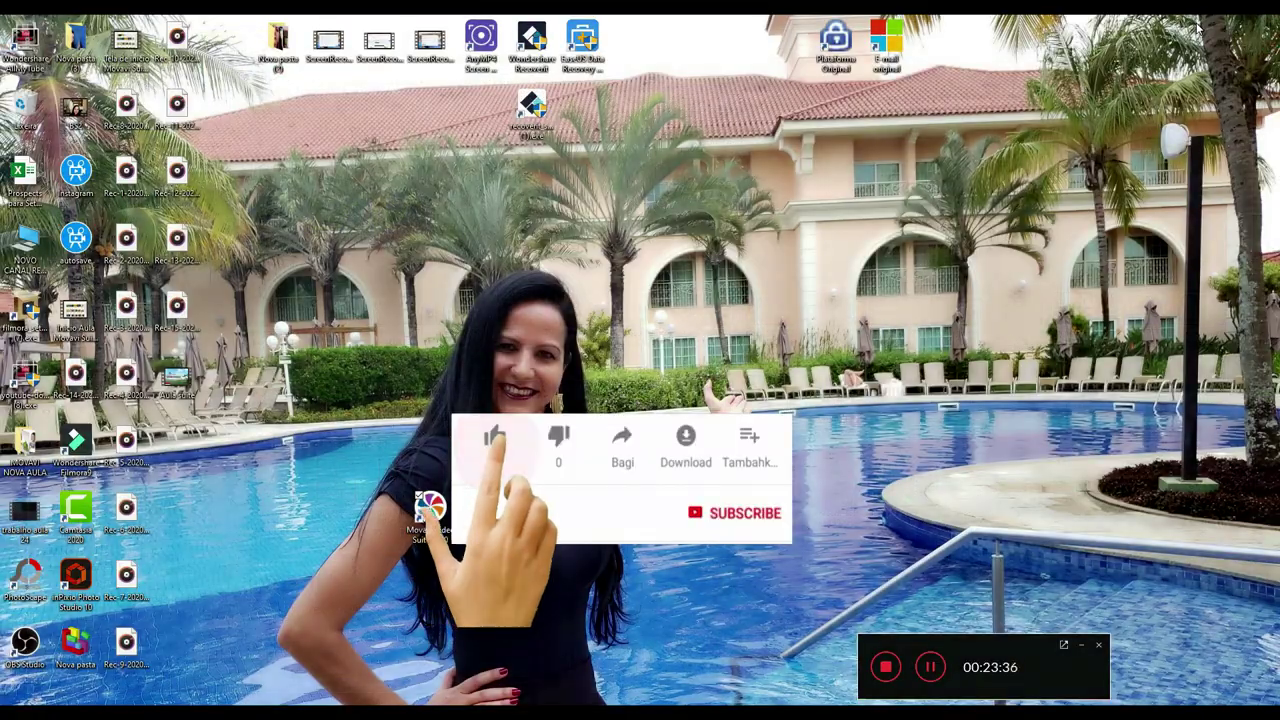